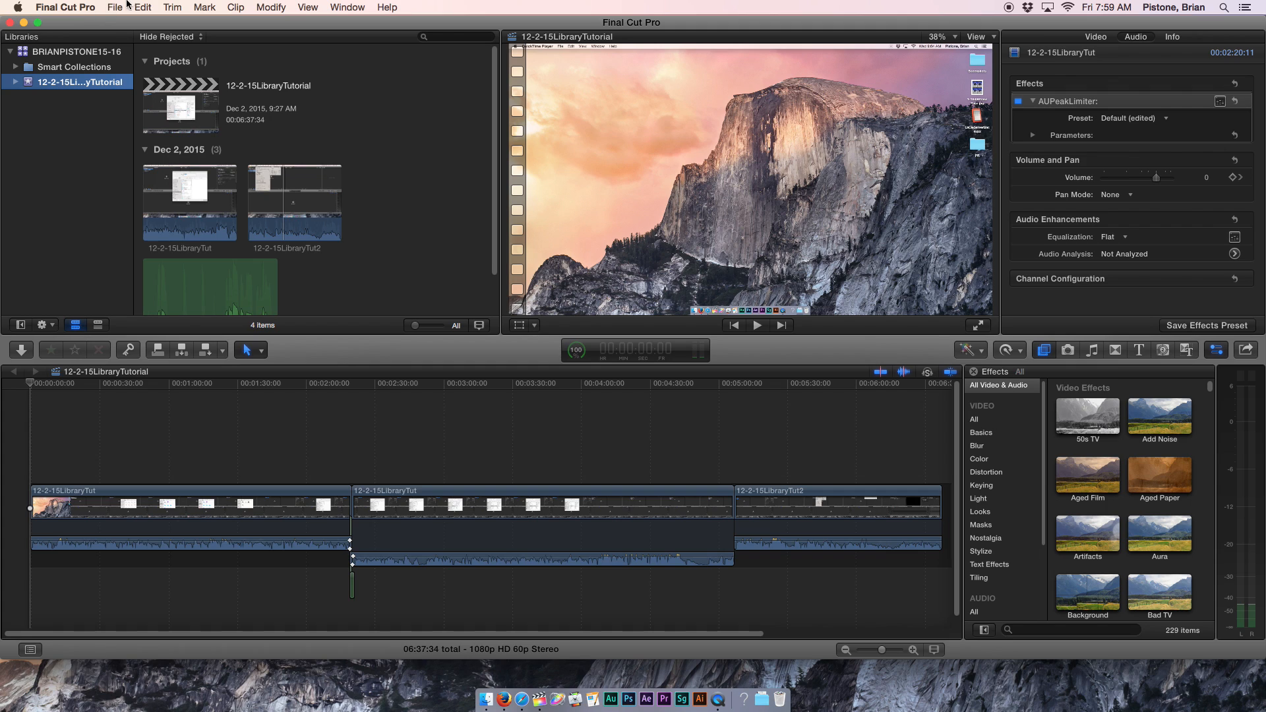
Create a new event named 12-4-15AngledShots in the current library.
{"action": "left_click", "coordinate": [115, 7]}
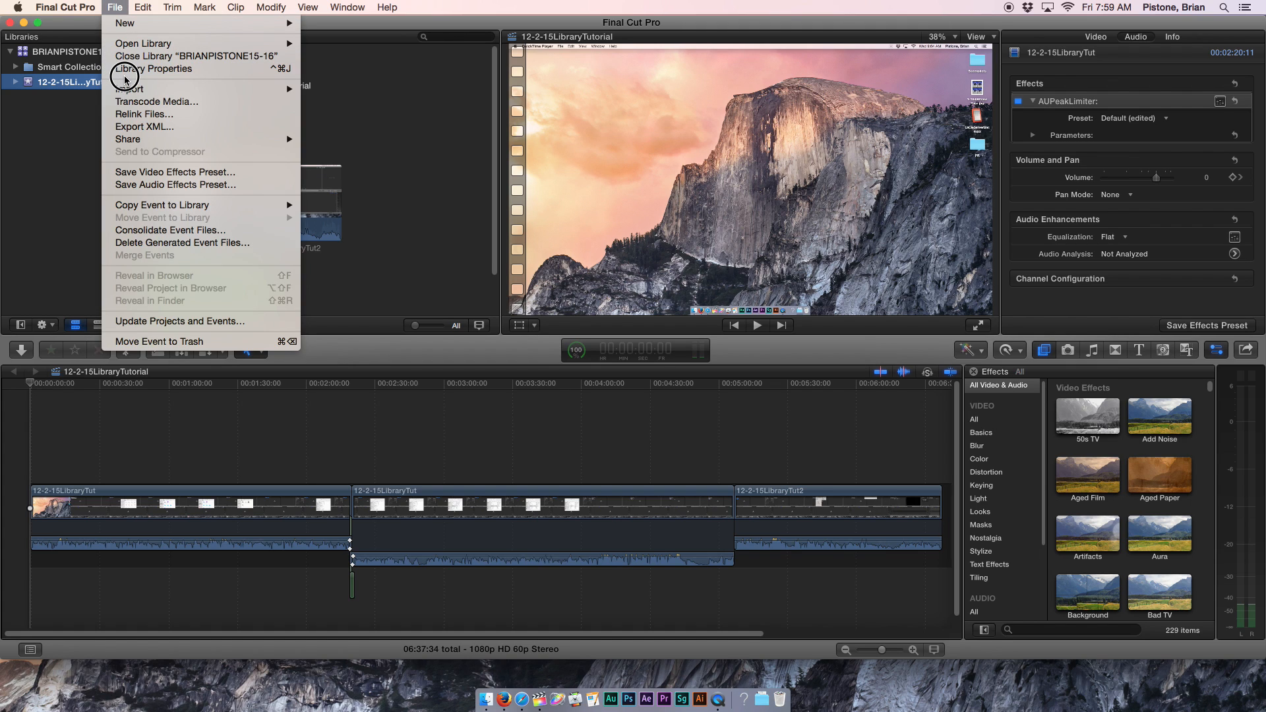
{"action": "mouse_move", "coordinate": [126, 22]}
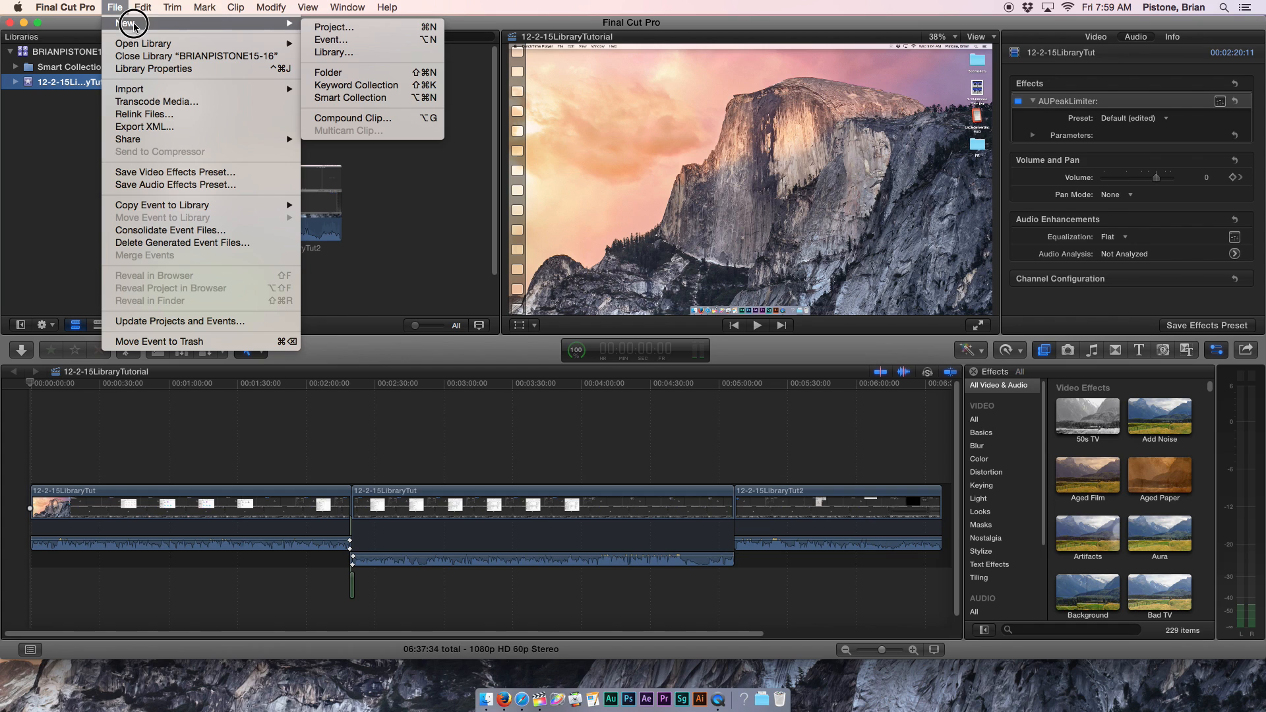
{"action": "left_click", "coordinate": [328, 39]}
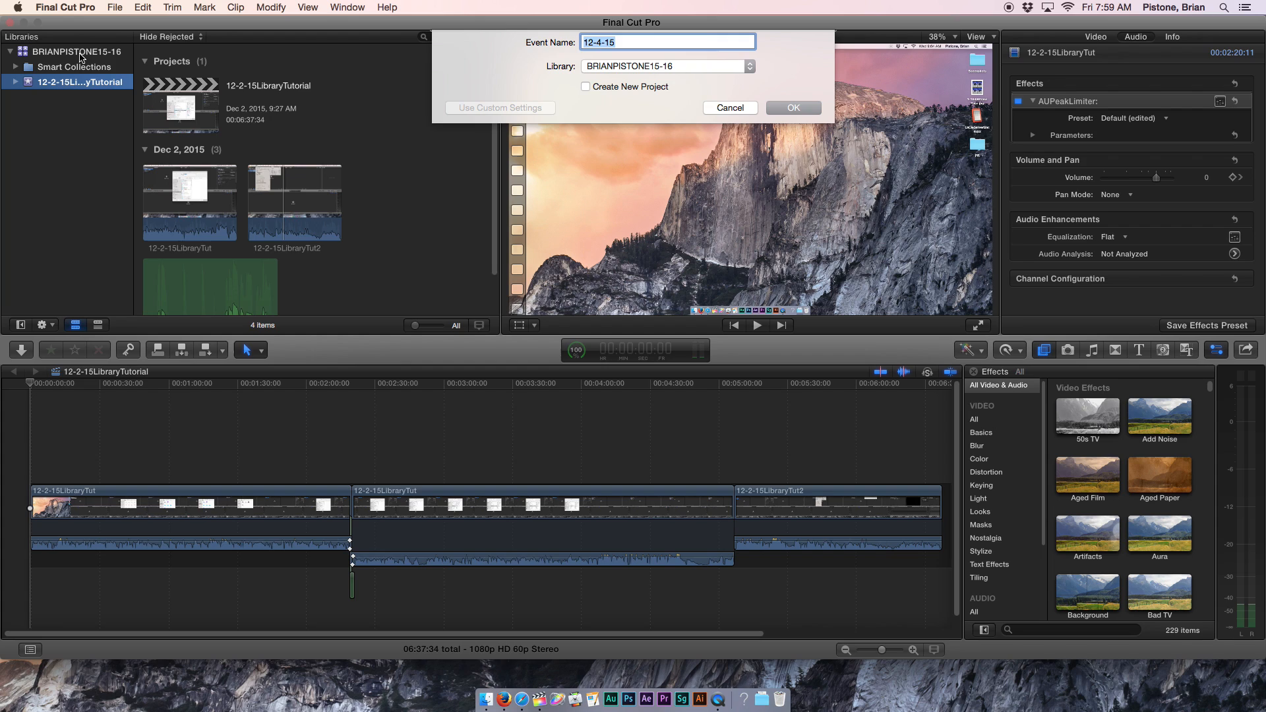
{"action": "left_click", "coordinate": [632, 42]}
{"action": "type", "text": "AngledShots"}
{"action": "left_click", "coordinate": [794, 108]}
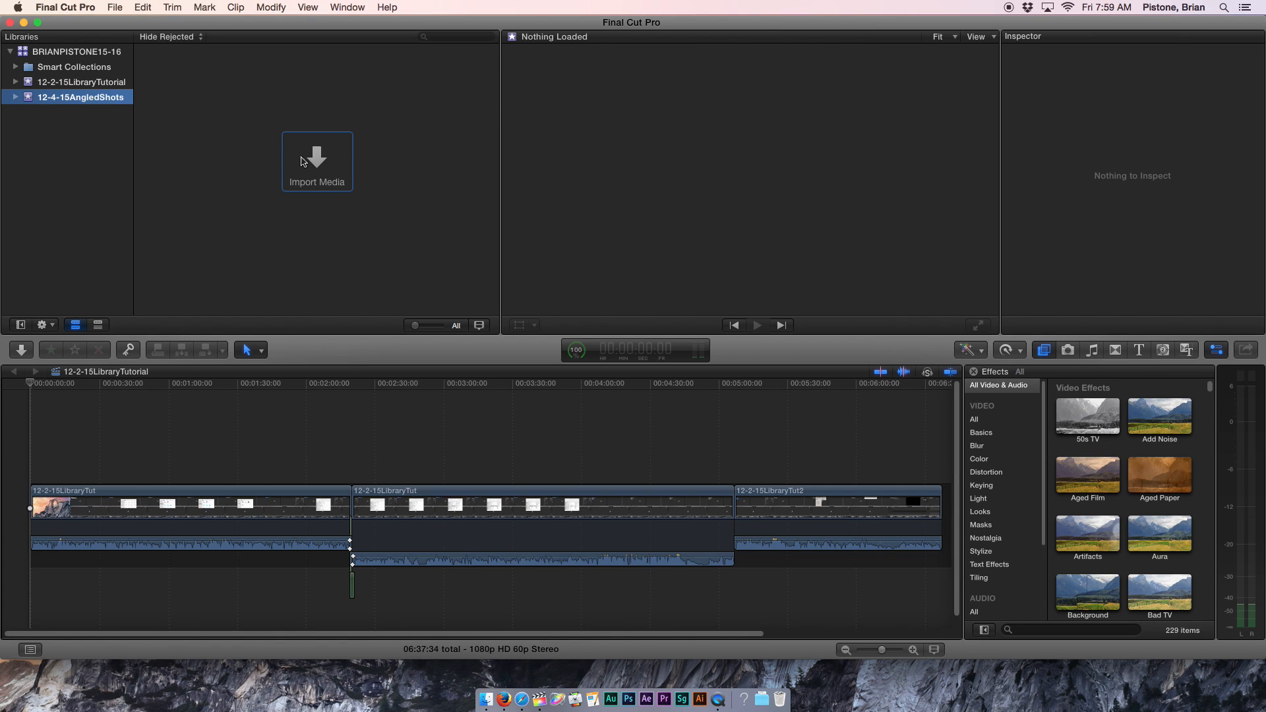
Create a new project named 12-4-15AngledShots in the 12-4-15AngledShots event.
{"action": "left_click", "coordinate": [255, 454]}
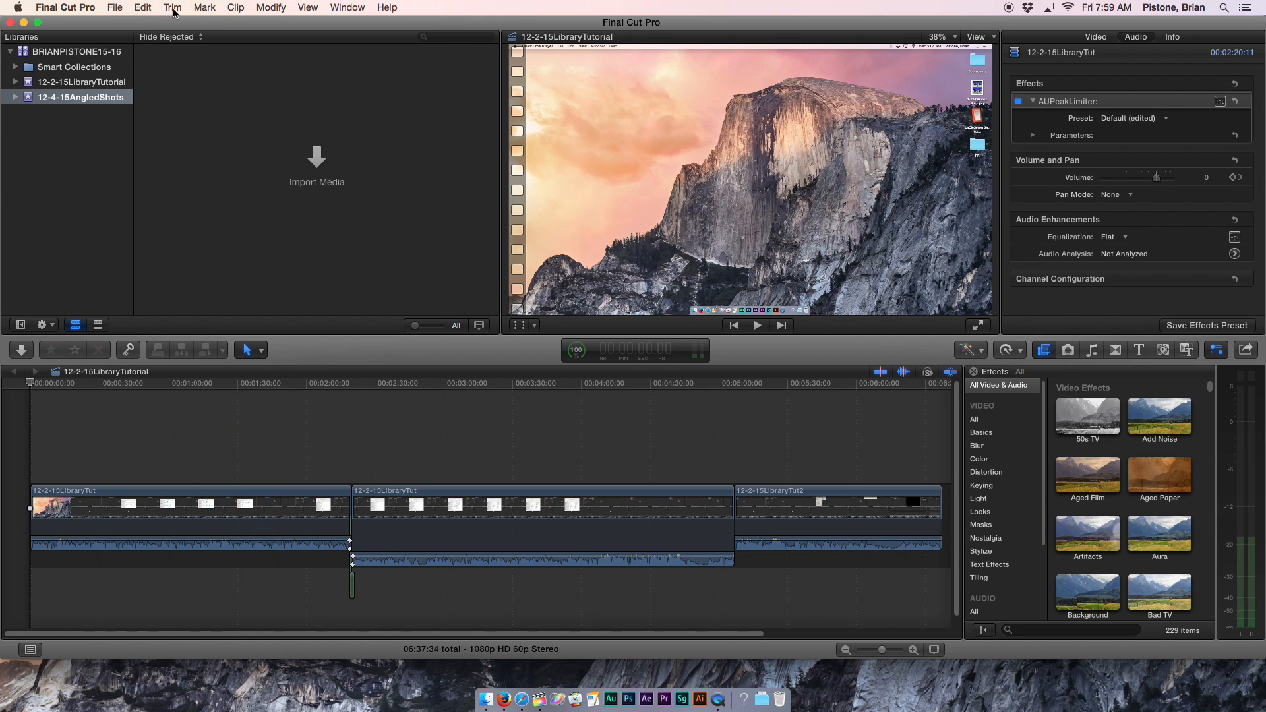
{"action": "left_click", "coordinate": [112, 7]}
{"action": "mouse_move", "coordinate": [115, 24]}
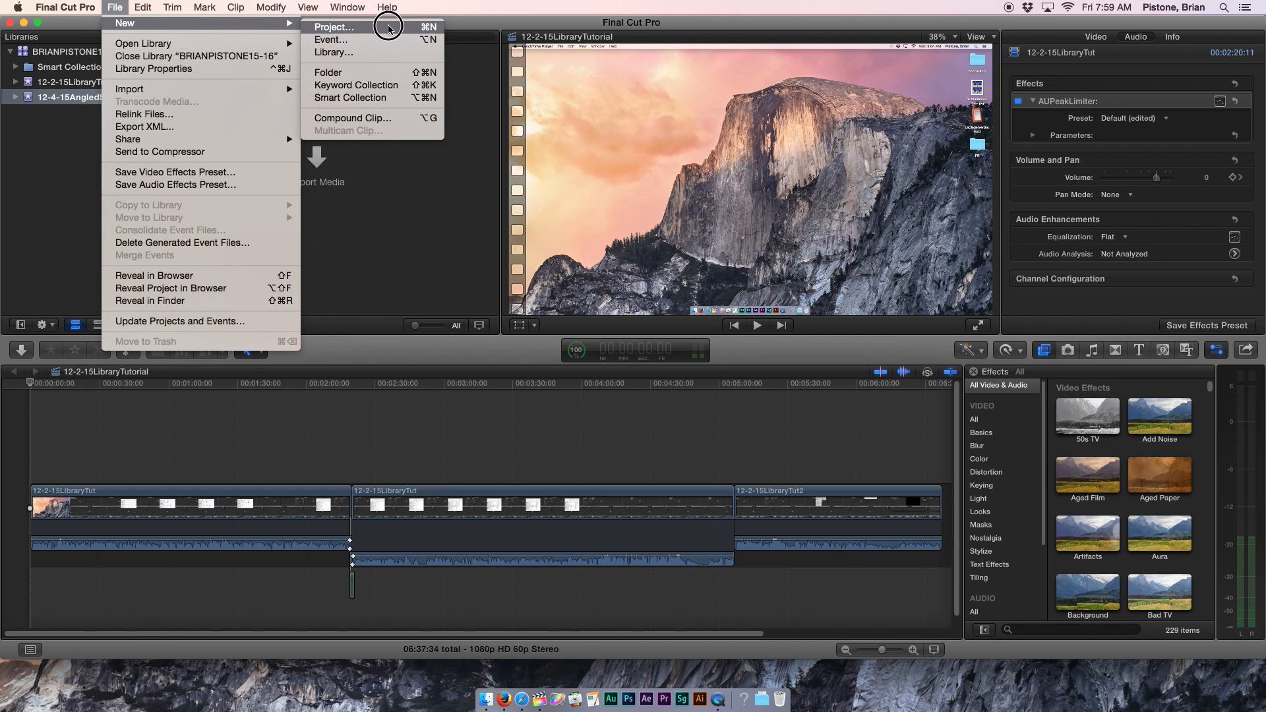
{"action": "left_click", "coordinate": [434, 27]}
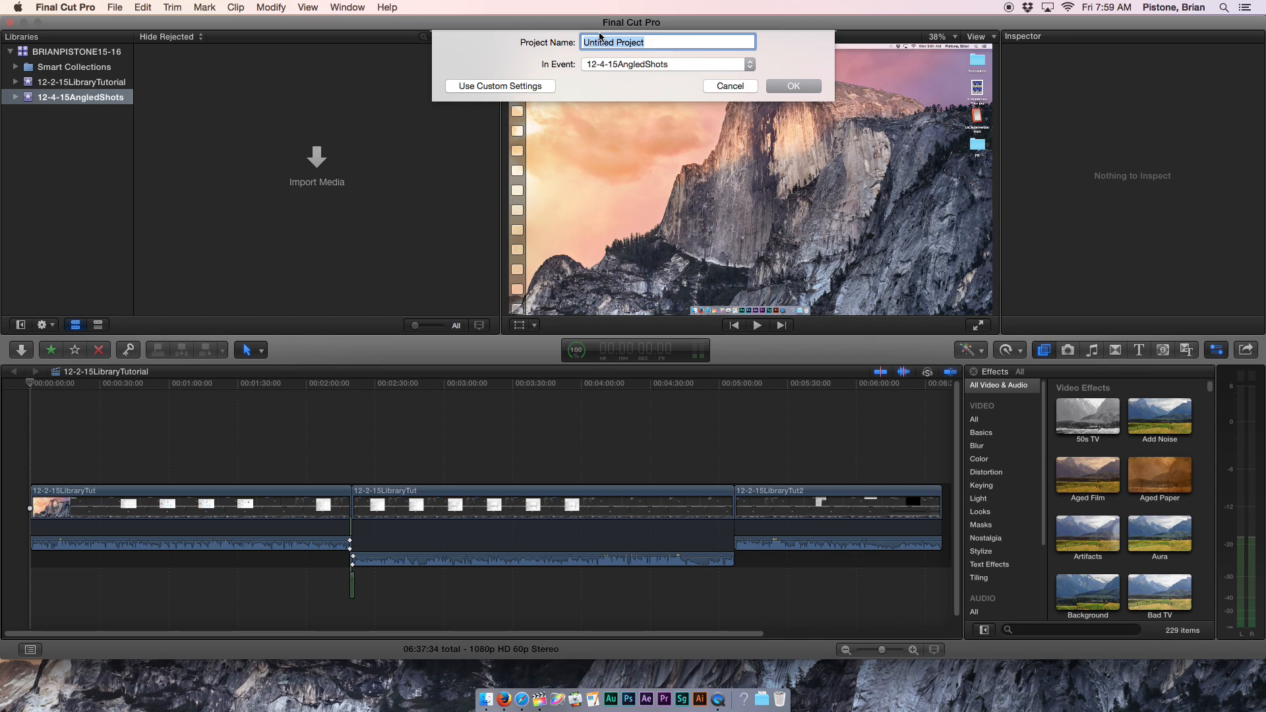
{"action": "type", "text": "12-4-15AngledShots"}
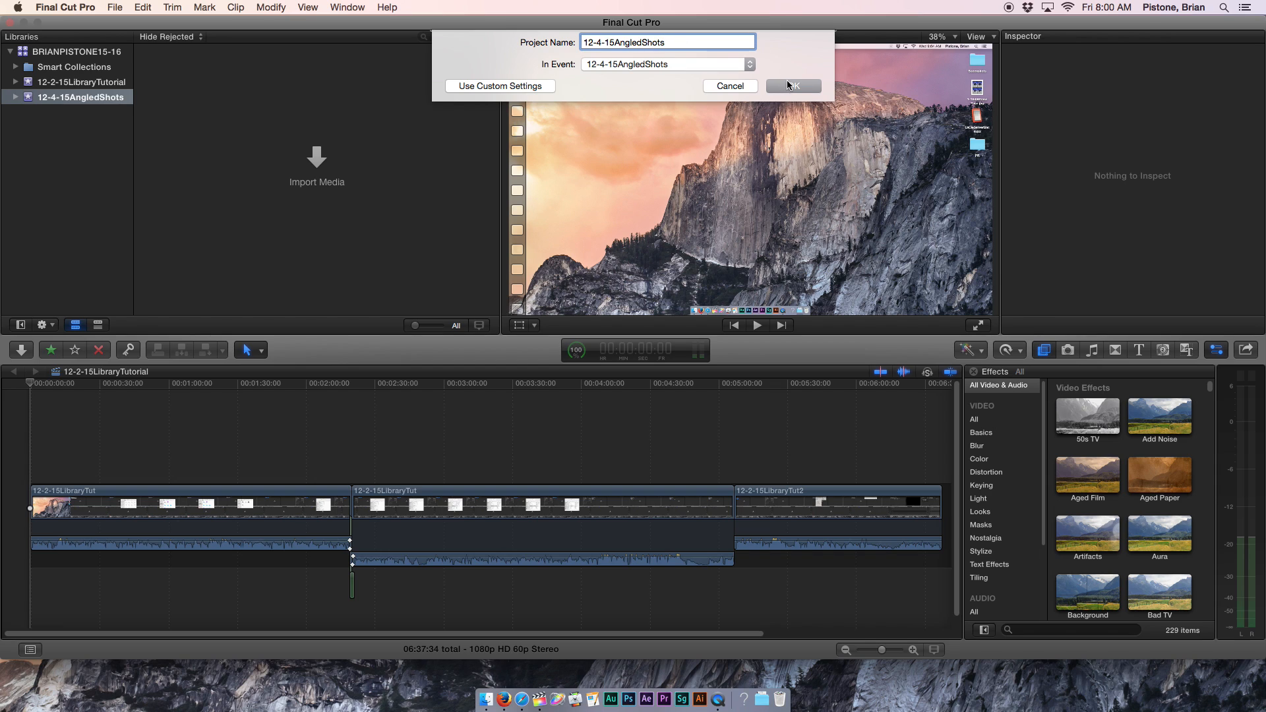
{"action": "left_click", "coordinate": [788, 85]}
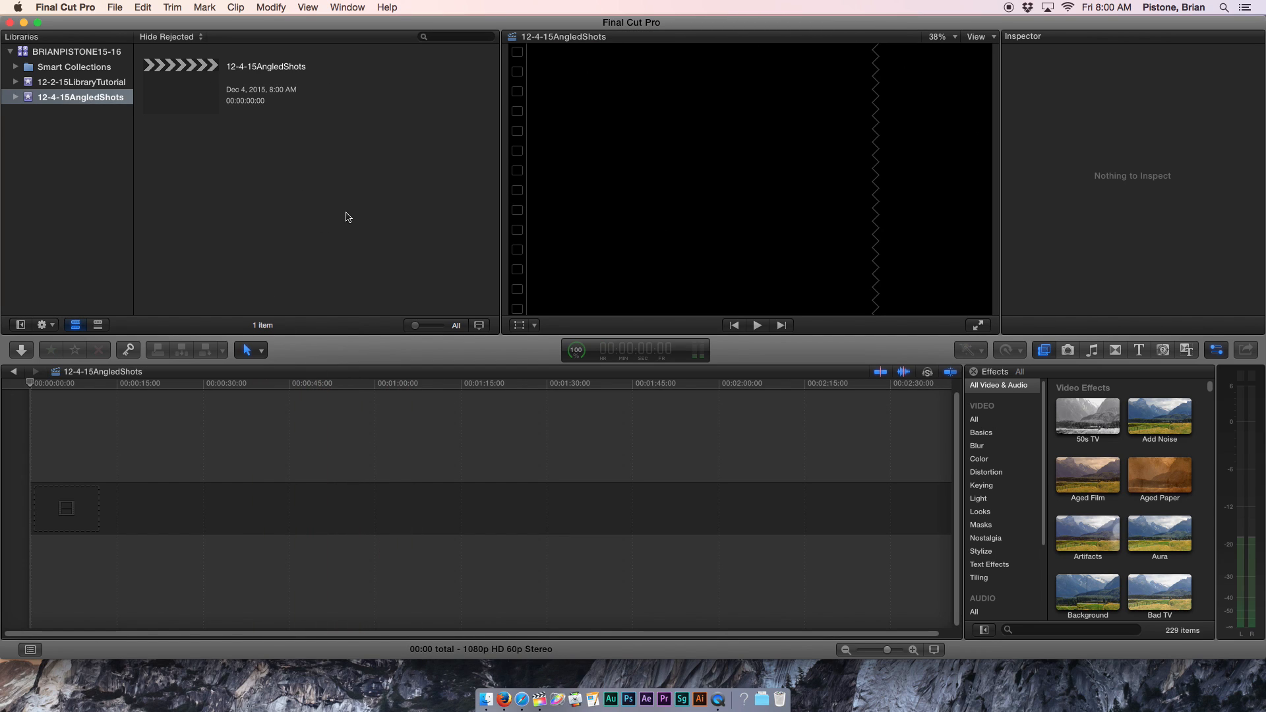
Open the media import and select the NO NAME camera as the source.
{"action": "left_click", "coordinate": [116, 7]}
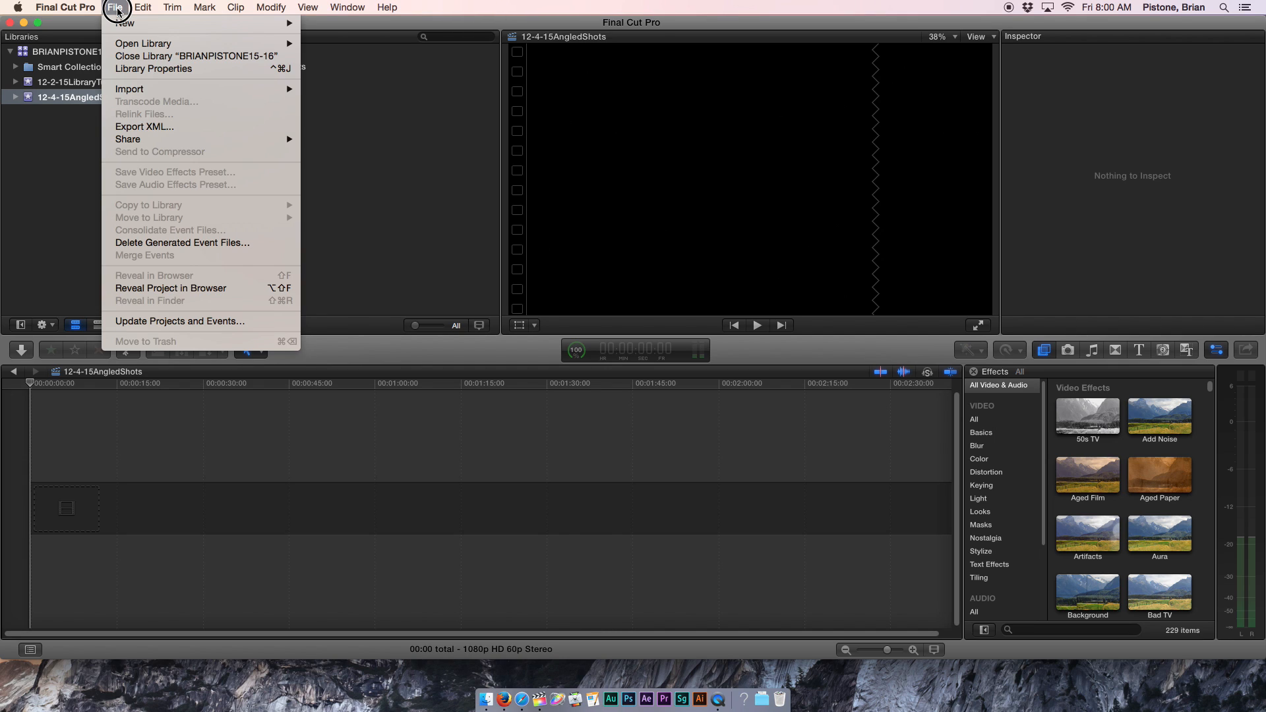
{"action": "mouse_move", "coordinate": [204, 89]}
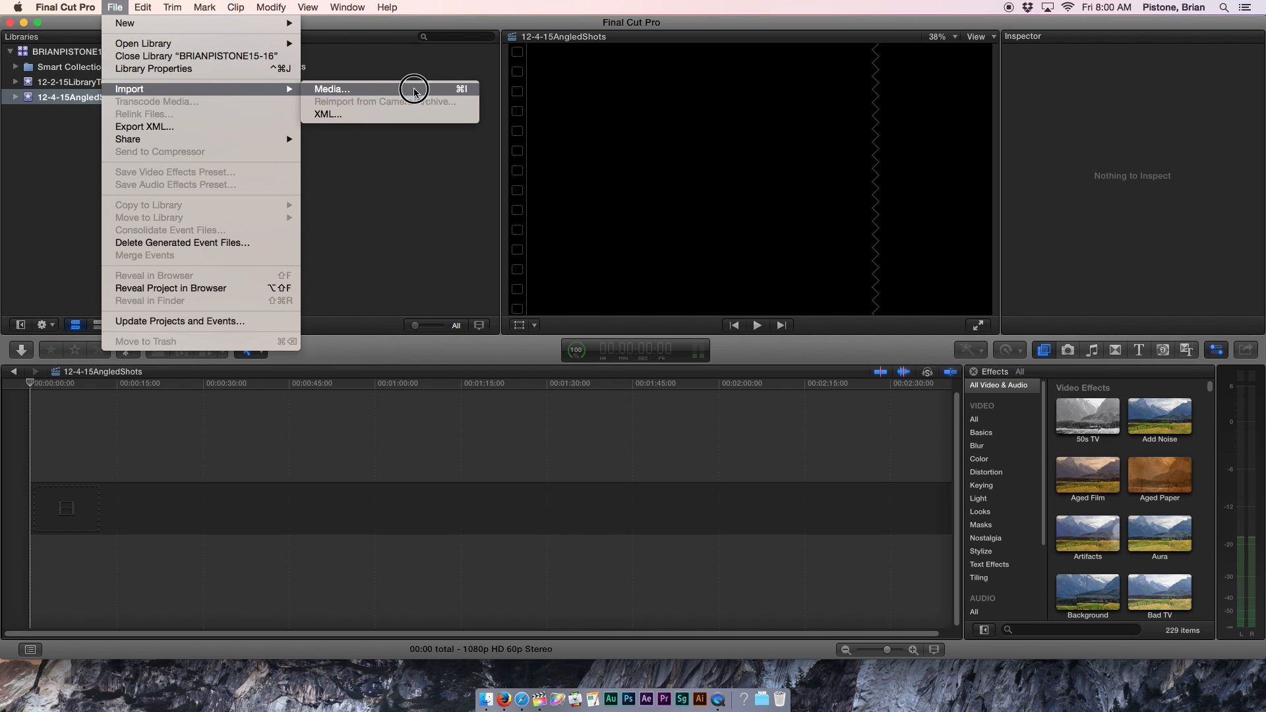
{"action": "left_click", "coordinate": [383, 107]}
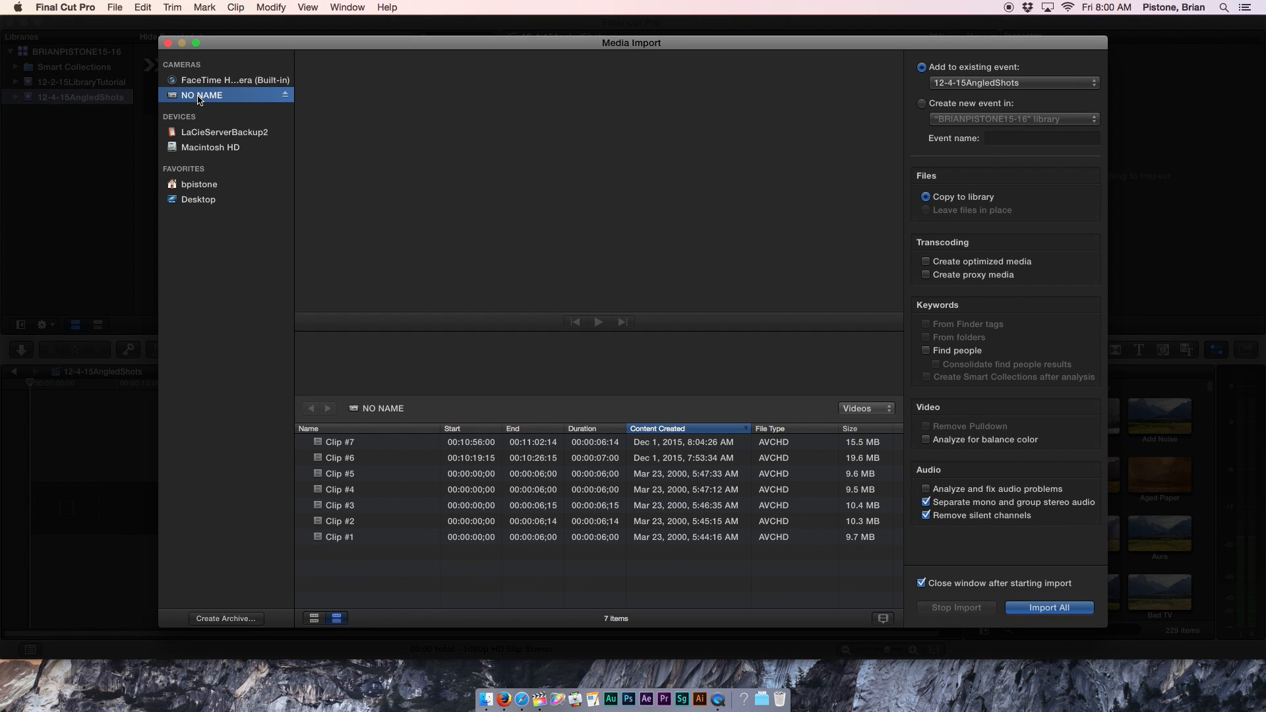
{"action": "left_click", "coordinate": [199, 96]}
{"action": "left_click", "coordinate": [171, 99]}
Preview Clip #7, Clip #6, Clip #5 and Clip #4 one after another.
{"action": "left_click", "coordinate": [362, 443]}
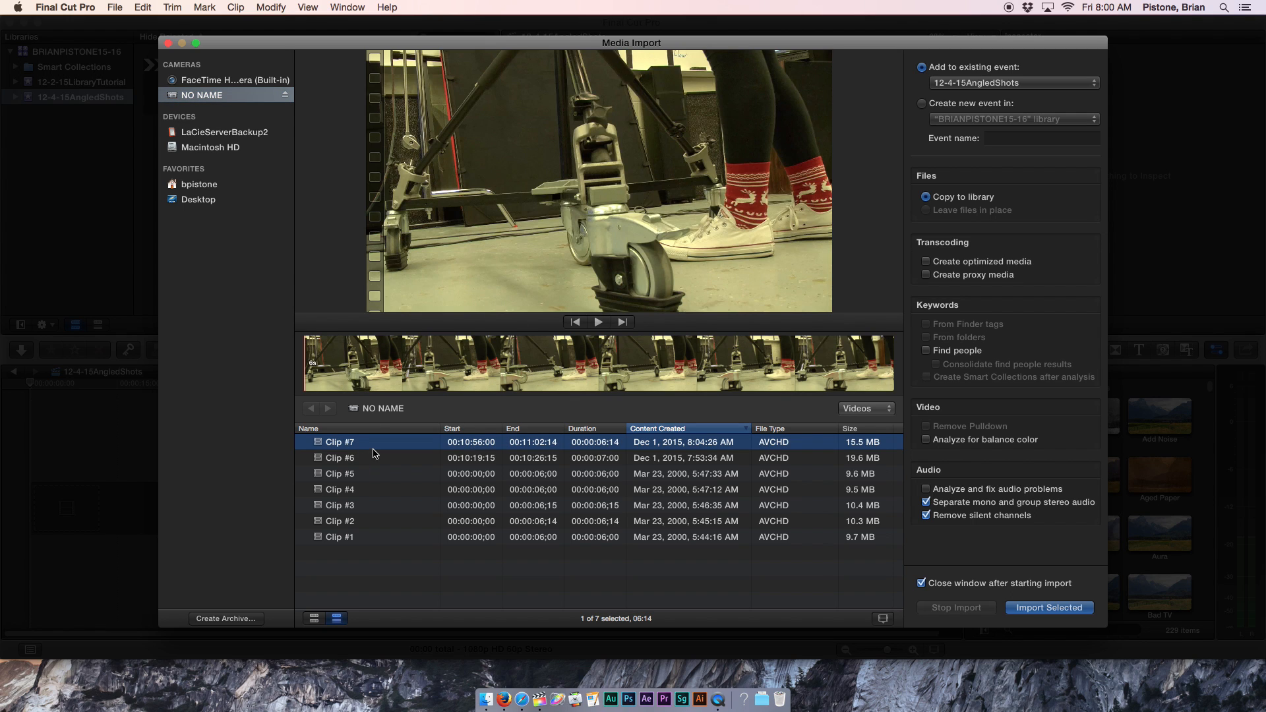
{"action": "left_click", "coordinate": [363, 459]}
{"action": "left_click", "coordinate": [359, 475]}
{"action": "left_click", "coordinate": [360, 491]}
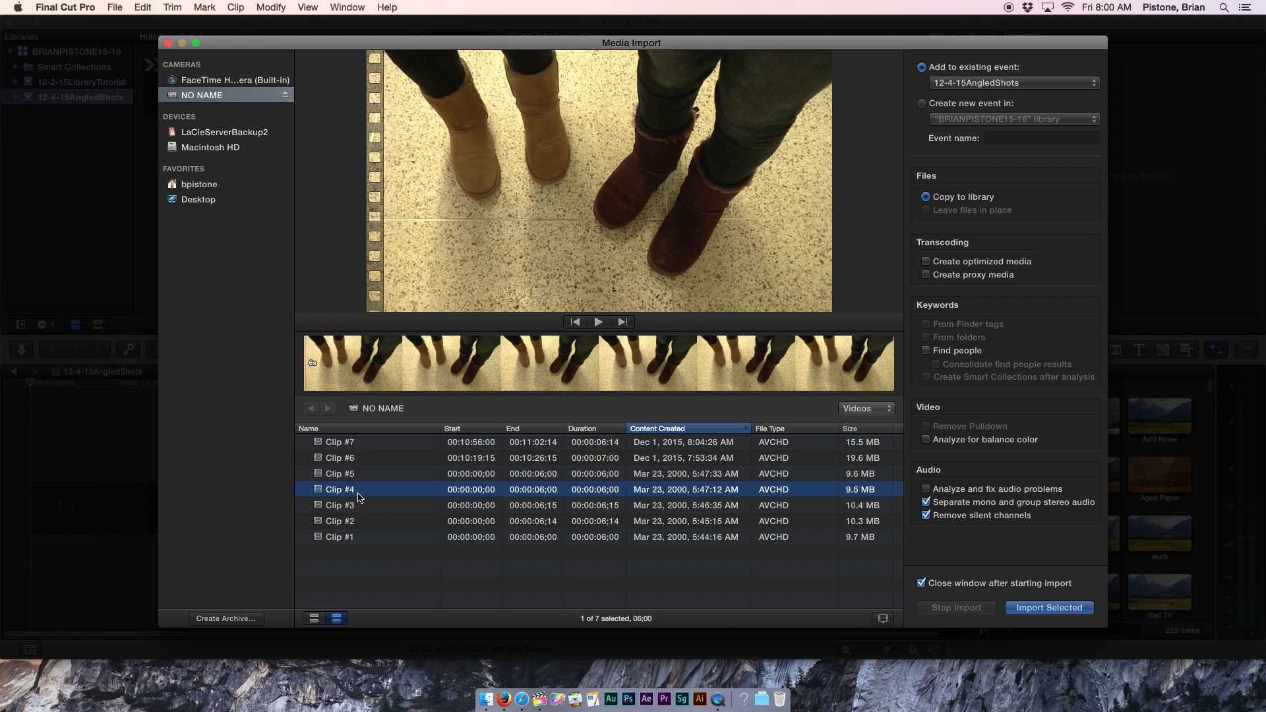
Select the non-adjacent clips #7, #5, #3 and #1 together, and clear the selection.
{"action": "left_click", "coordinate": [366, 445]}
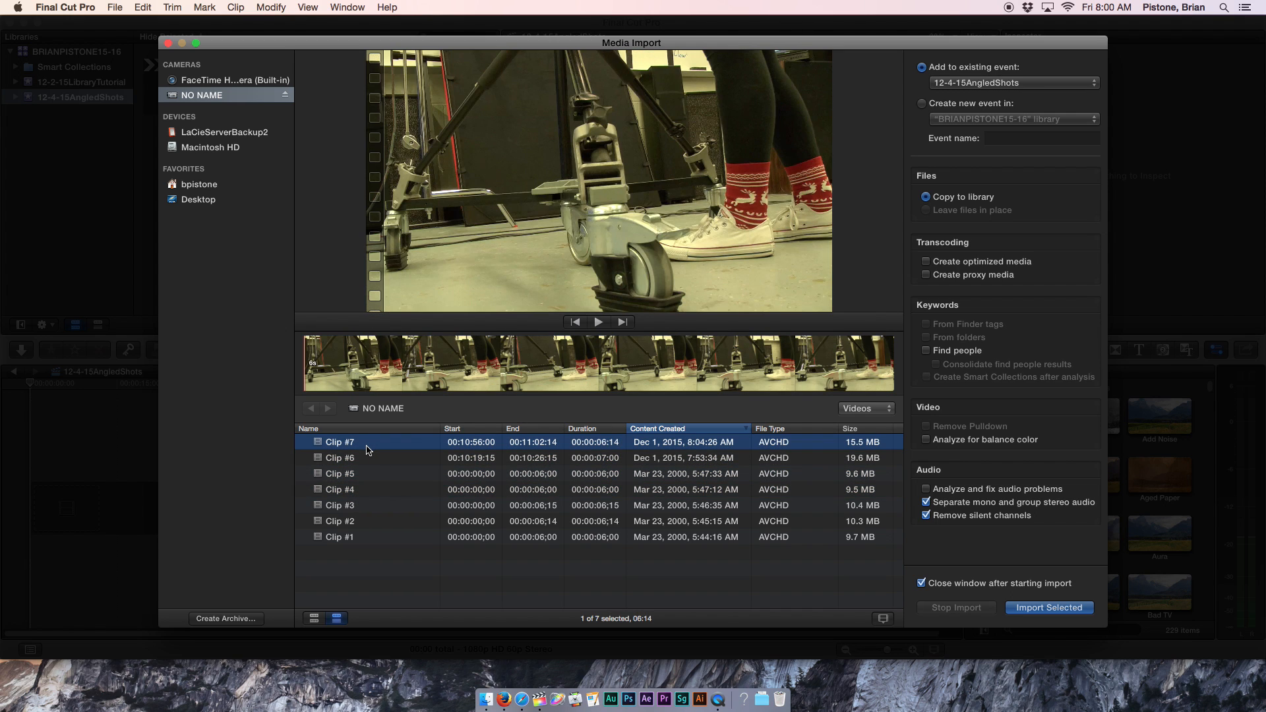
{"action": "left_click", "coordinate": [346, 476], "text": "super"}
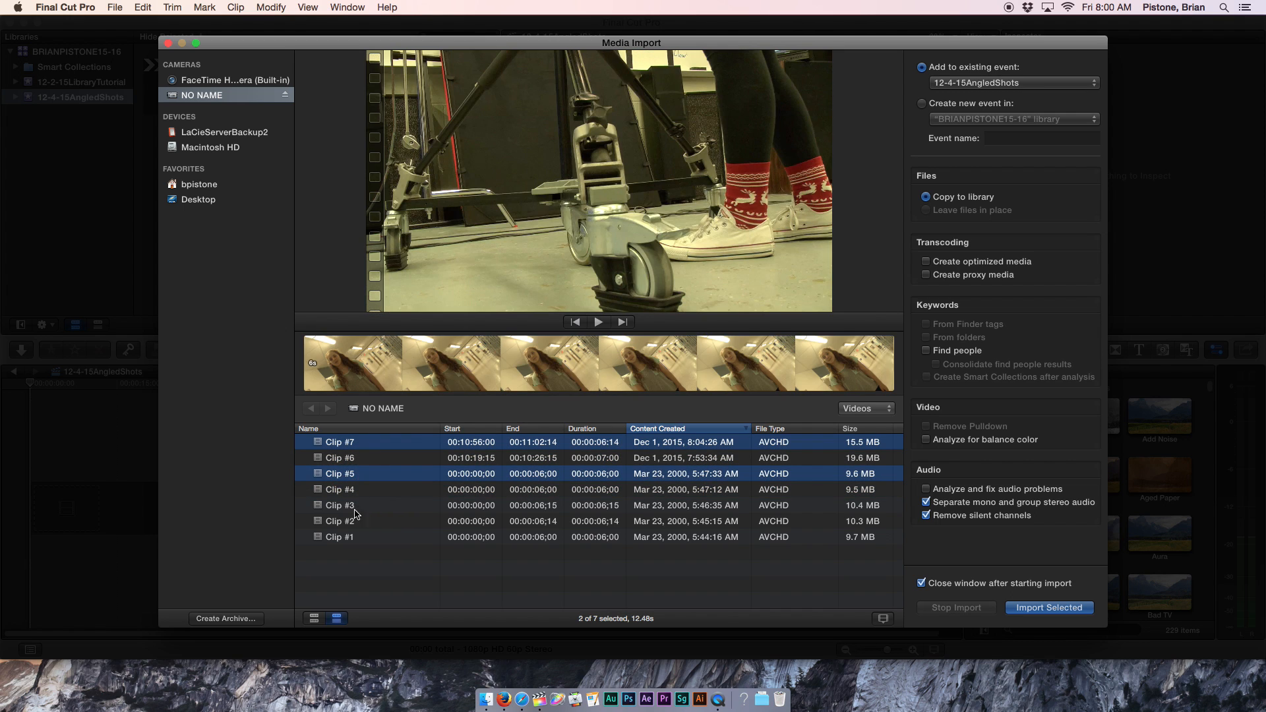
{"action": "left_click", "coordinate": [348, 507], "text": "super"}
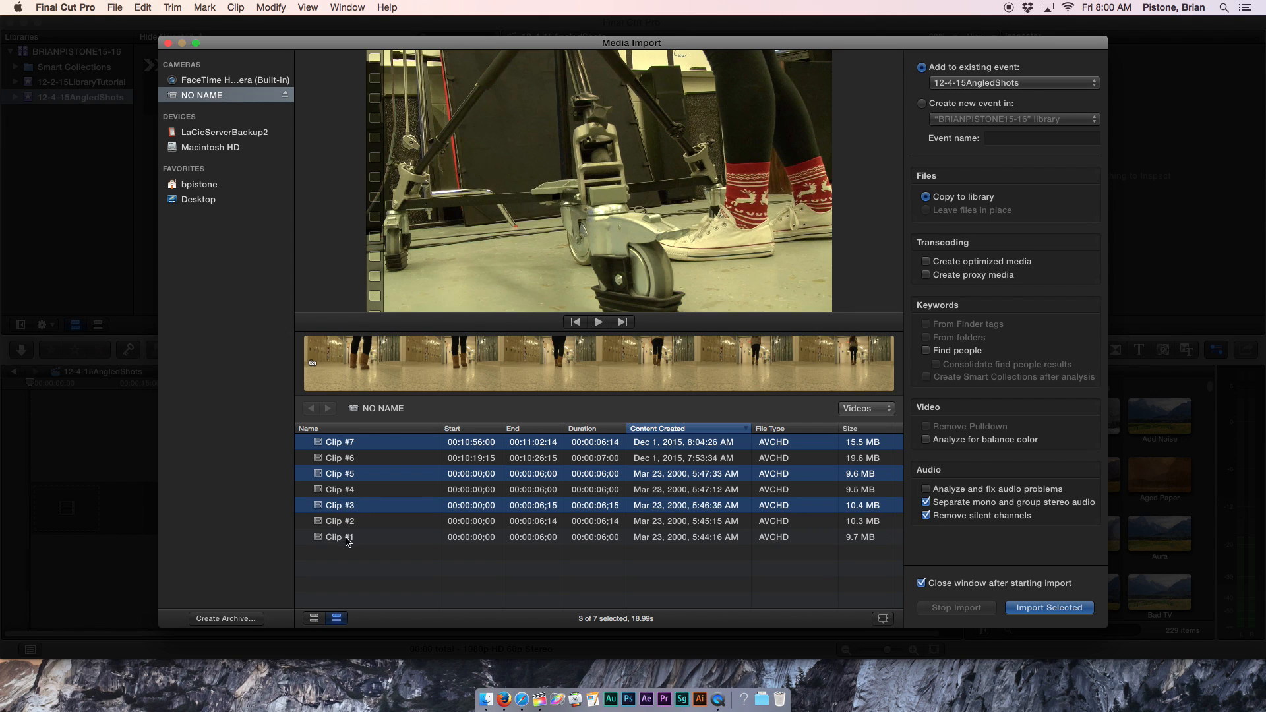
{"action": "left_click", "coordinate": [348, 538], "text": "super"}
{"action": "left_click", "coordinate": [356, 559]}
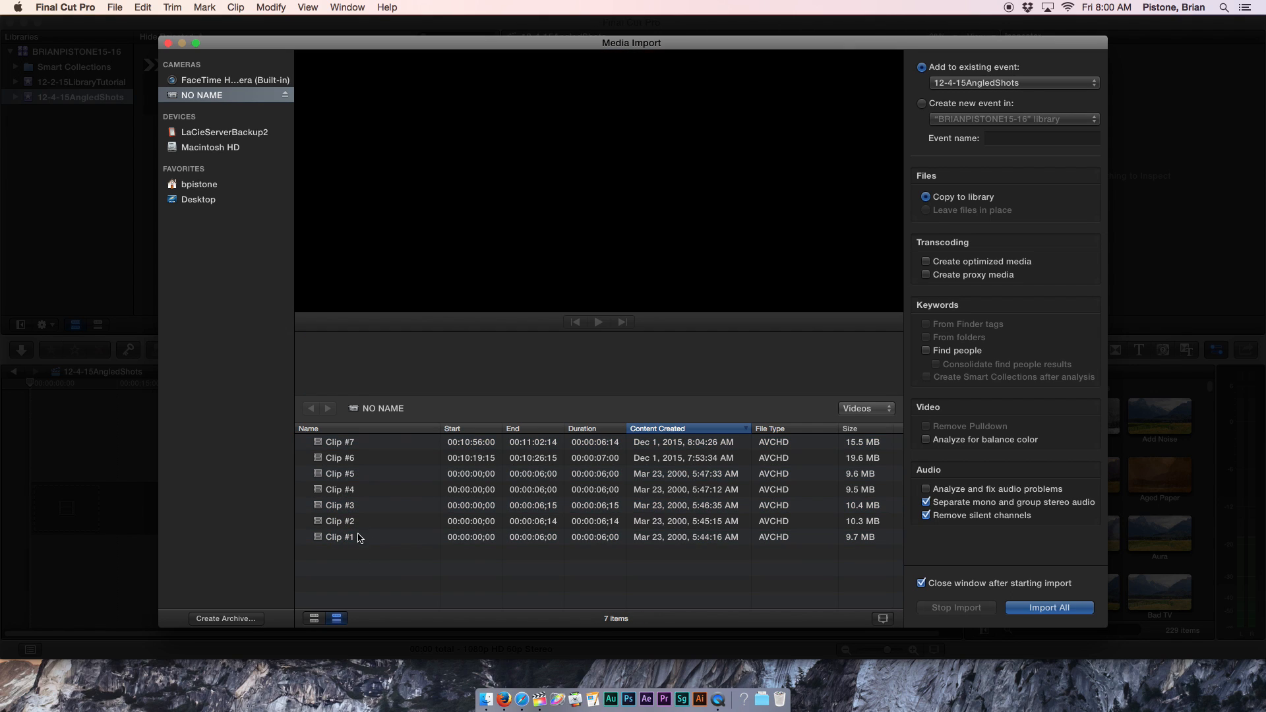
Select the clip range #6 through #4 and the longer range #6 through #1, clearing the selection after each.
{"action": "left_click", "coordinate": [355, 463]}
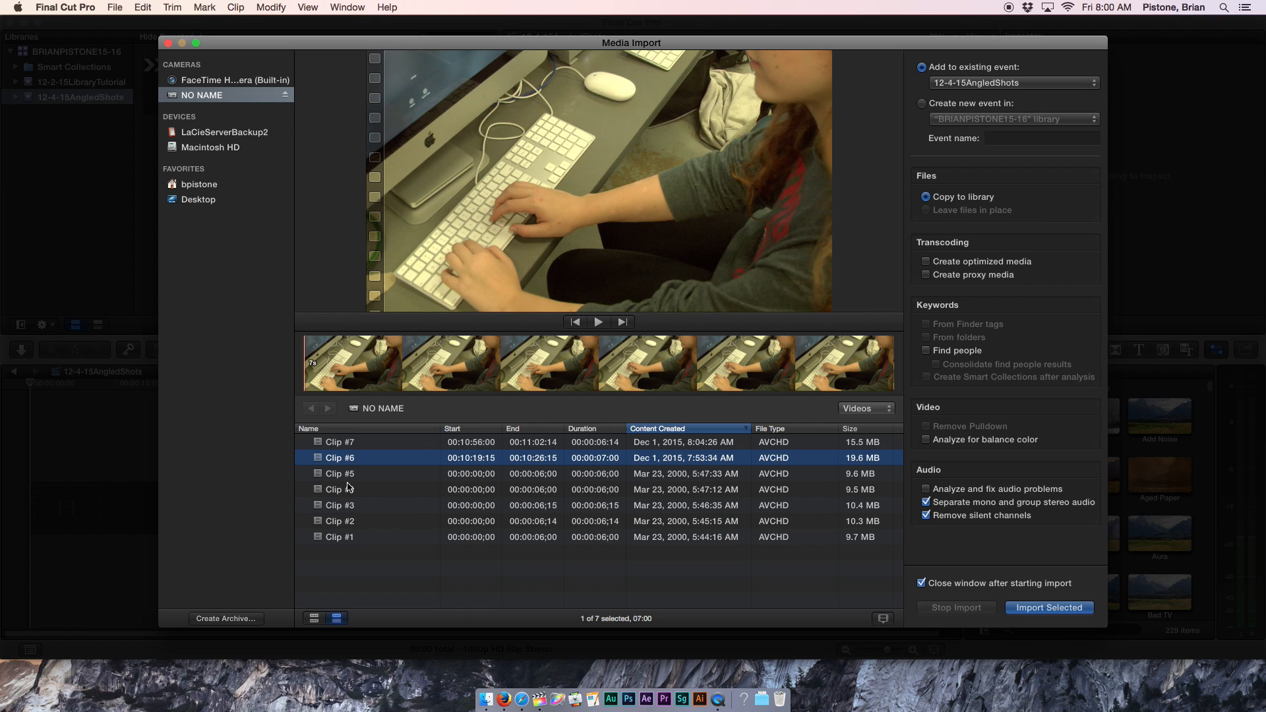
{"action": "left_click", "coordinate": [351, 490], "text": "shift"}
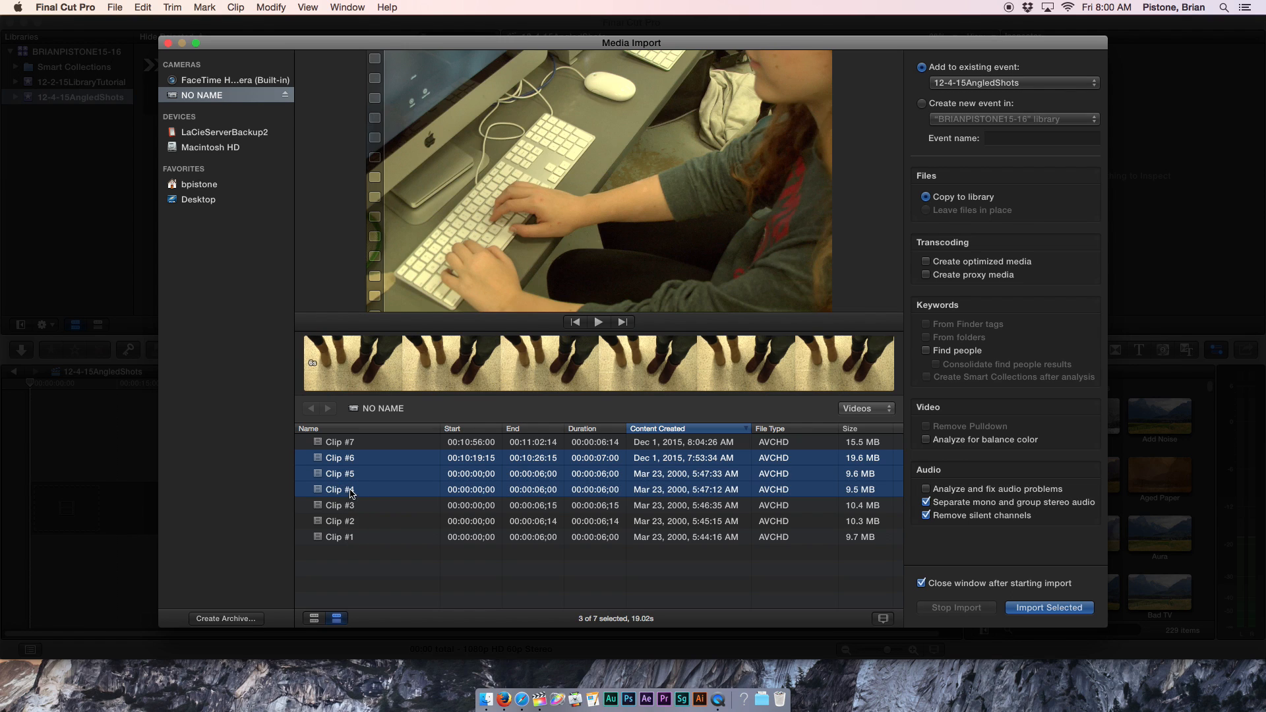
{"action": "left_click", "coordinate": [362, 555]}
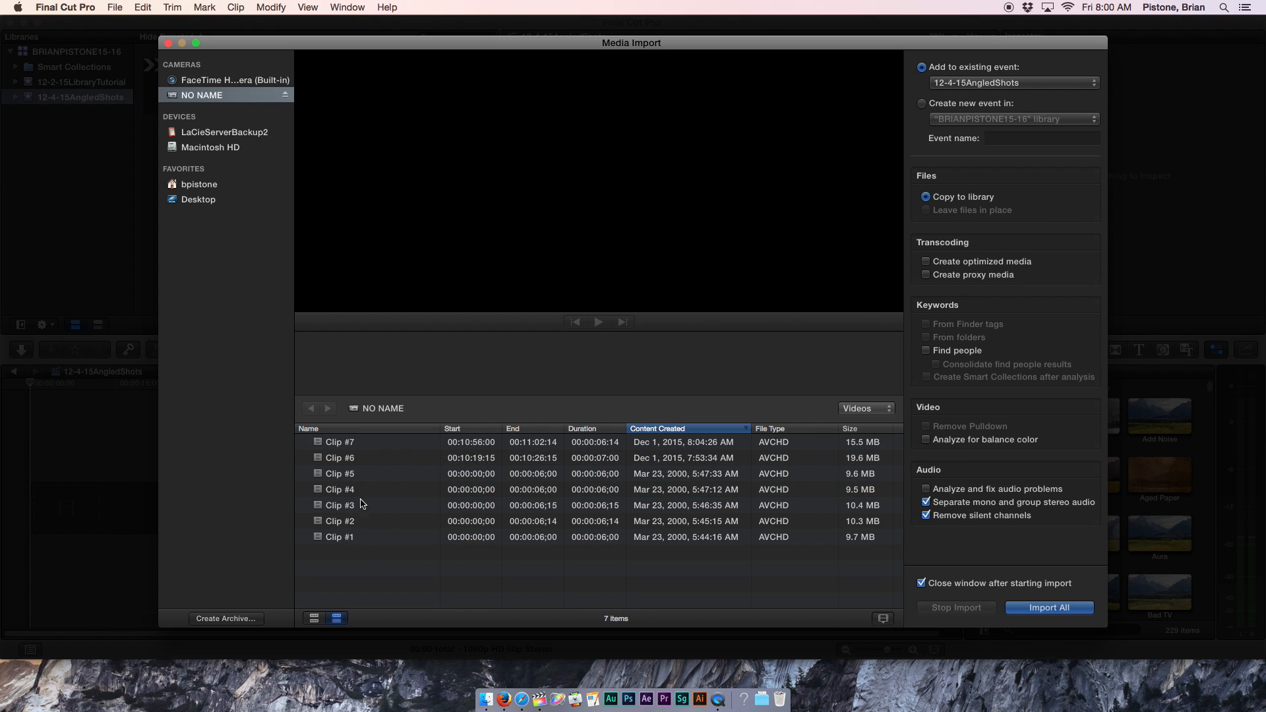
{"action": "left_click", "coordinate": [368, 464]}
{"action": "left_click", "coordinate": [350, 539], "text": "shift"}
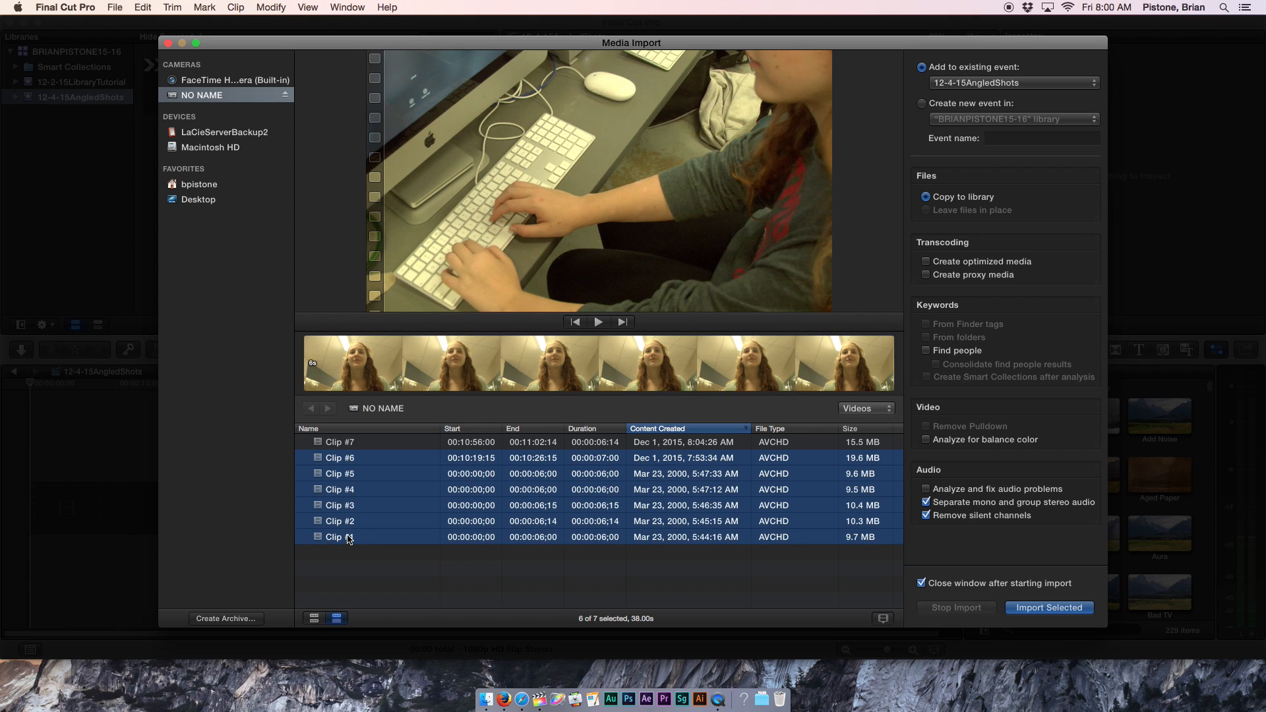
{"action": "left_click", "coordinate": [352, 560]}
Select the clip range from #1 up to #6, replace it with only clips #1 and #4, and clear the selection.
{"action": "left_click", "coordinate": [347, 537]}
{"action": "left_click", "coordinate": [349, 459], "text": "shift"}
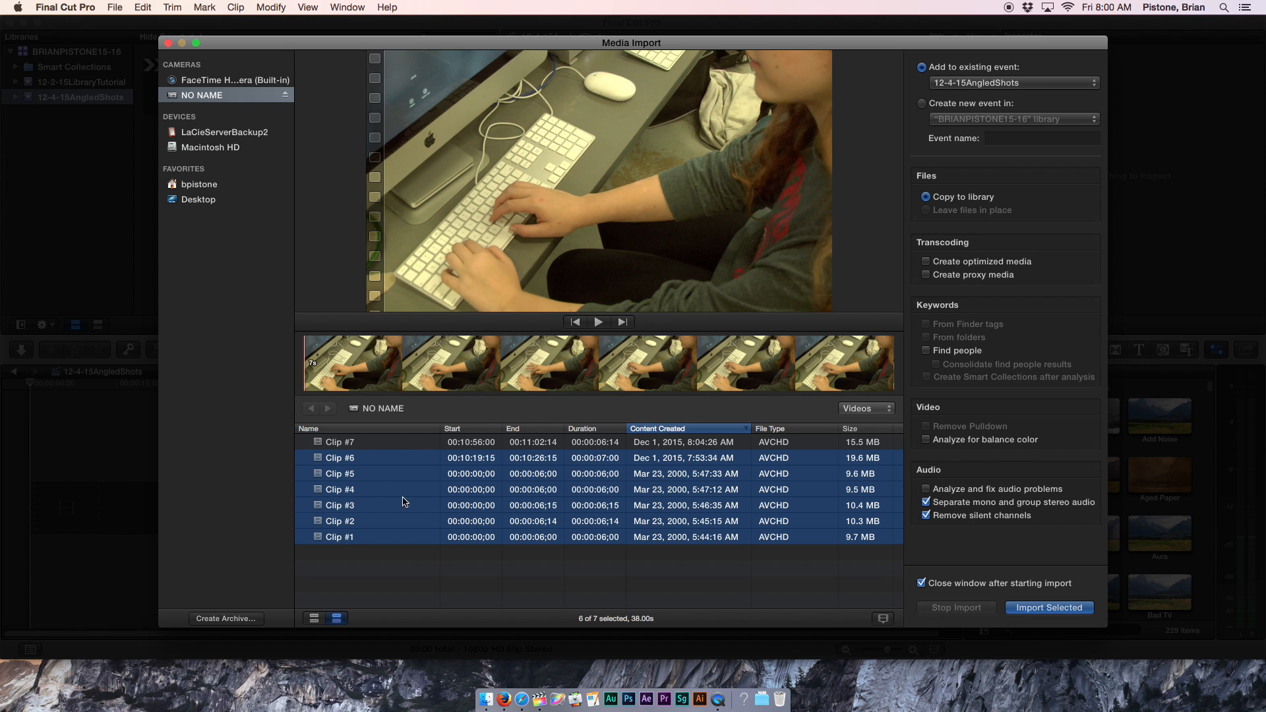
{"action": "left_click", "coordinate": [378, 538]}
{"action": "left_click", "coordinate": [362, 493], "text": "super"}
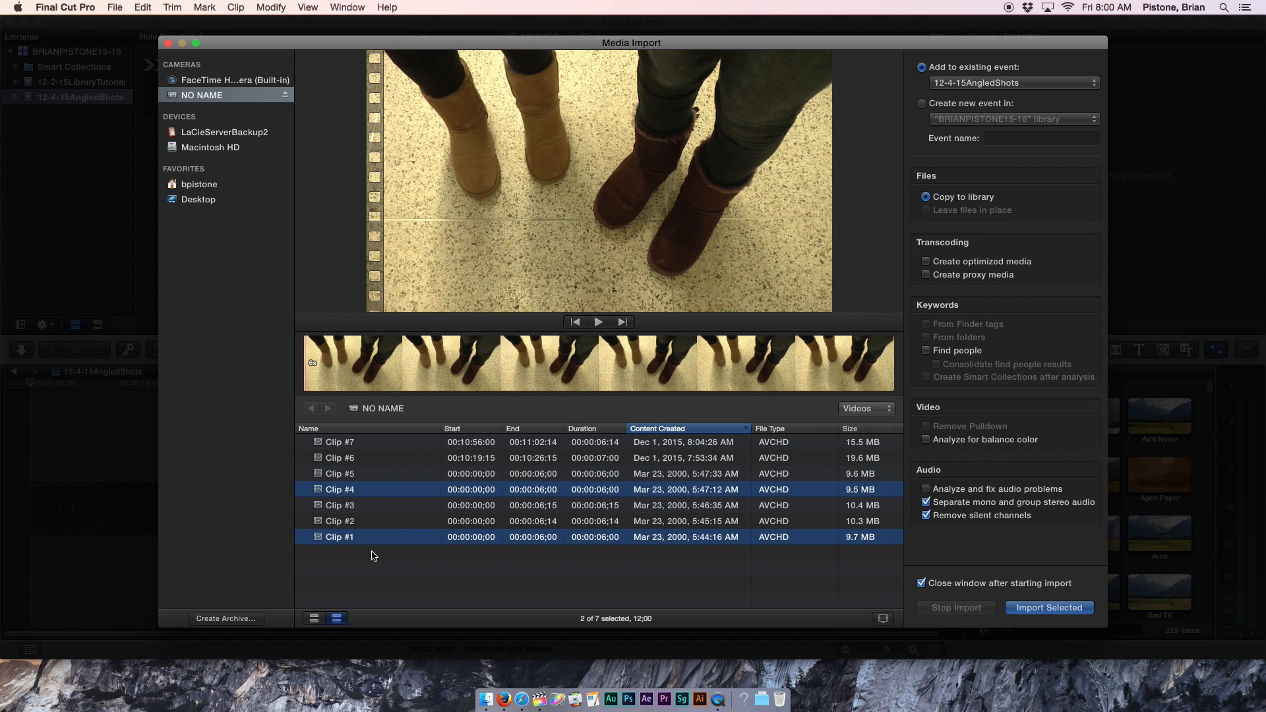
{"action": "left_click", "coordinate": [371, 557]}
Select the range from Clip #1 up to Clip #6 again, and reduce the selection to Clip #1.
{"action": "left_click", "coordinate": [359, 539]}
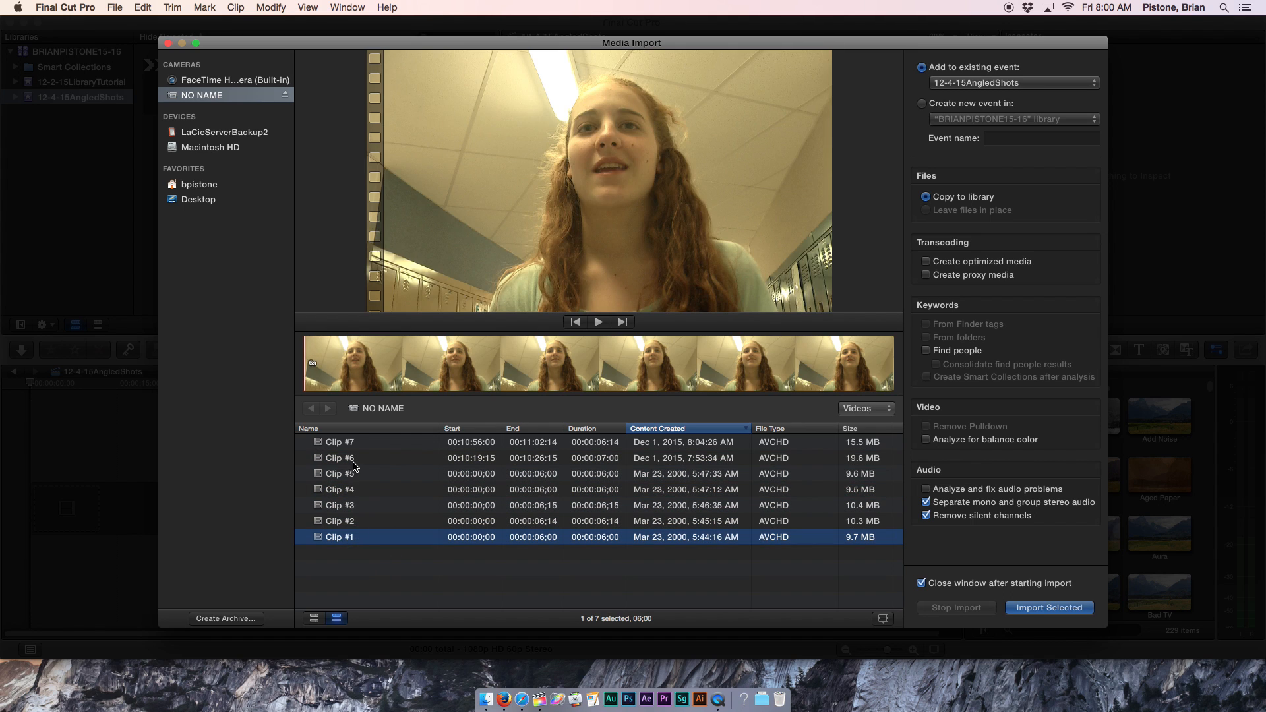
{"action": "left_click", "coordinate": [357, 465], "text": "shift"}
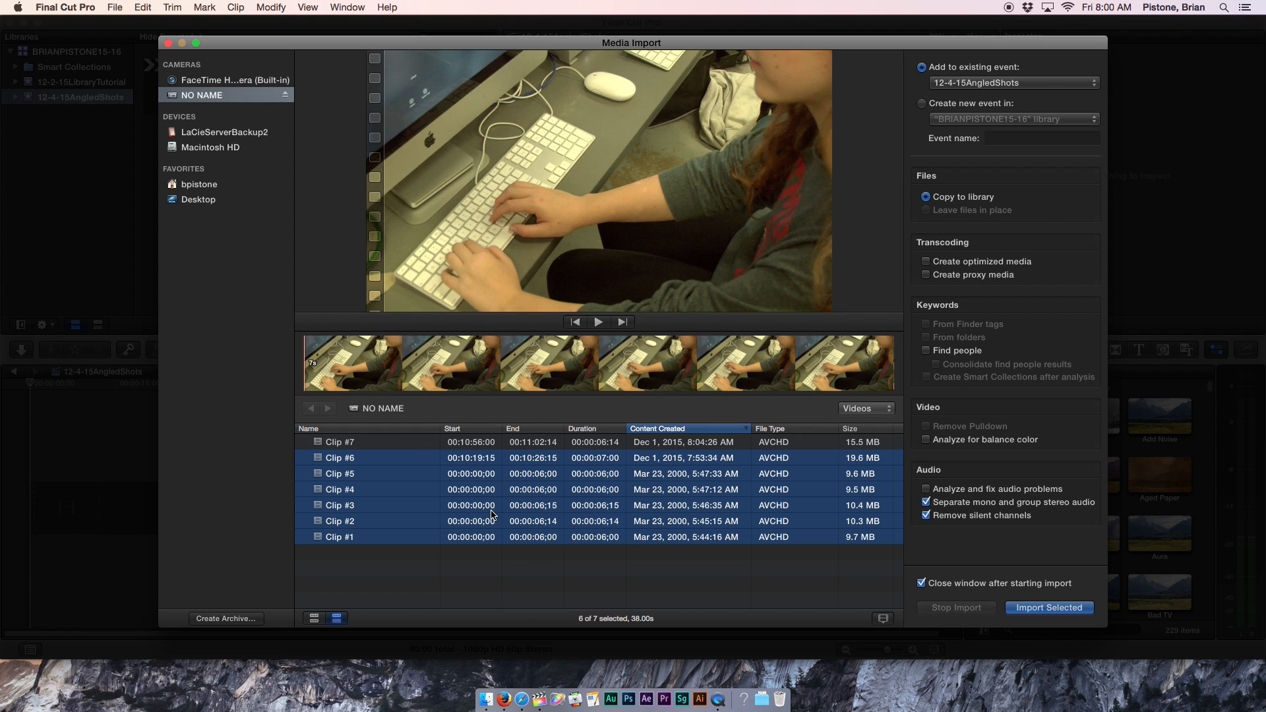
{"action": "left_click", "coordinate": [352, 537]}
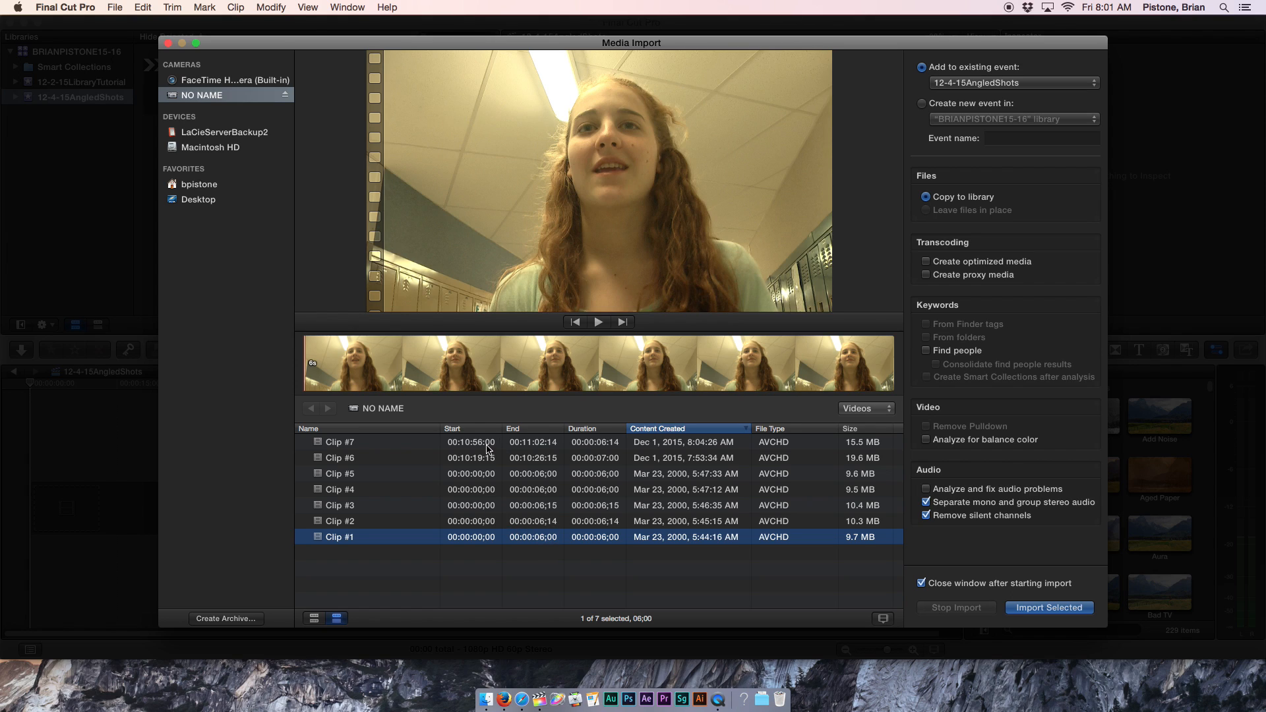
Import all seven camera clips into the existing 12-4-15AngledShots event, copying the files to the library.
{"action": "left_click", "coordinate": [350, 446]}
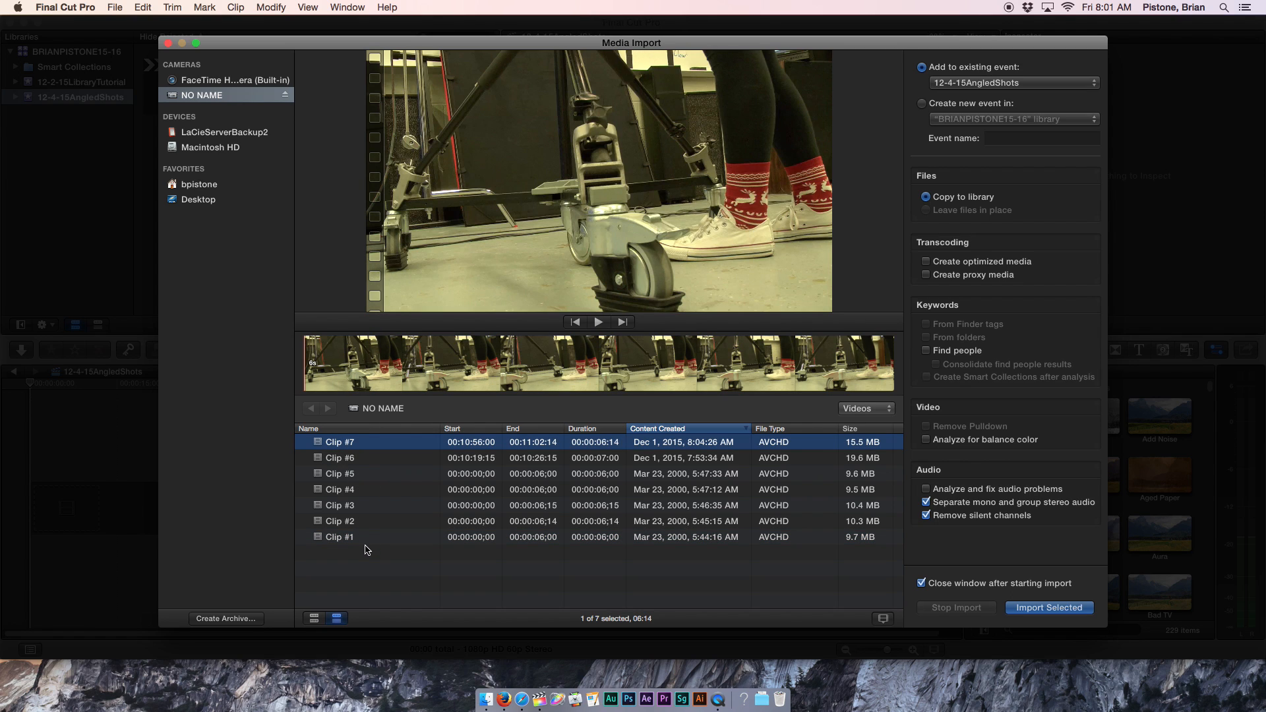
{"action": "left_click", "coordinate": [367, 538], "text": "shift"}
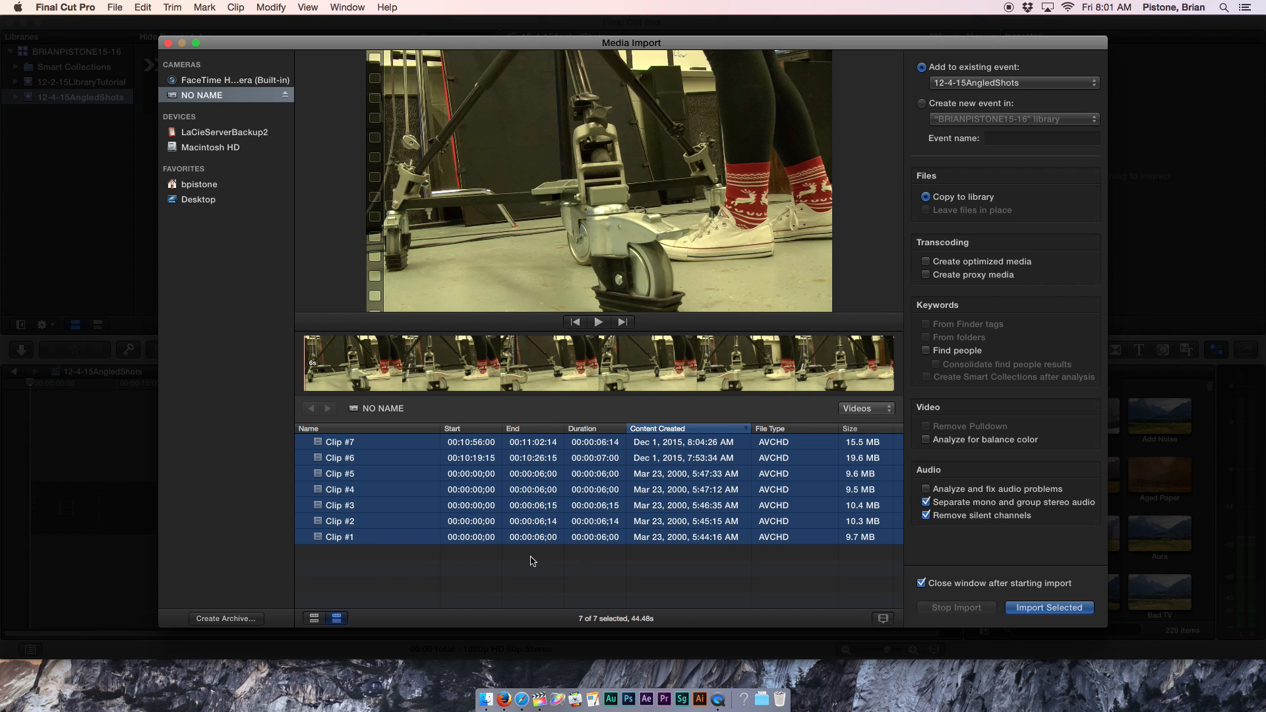
{"action": "left_click", "coordinate": [690, 591]}
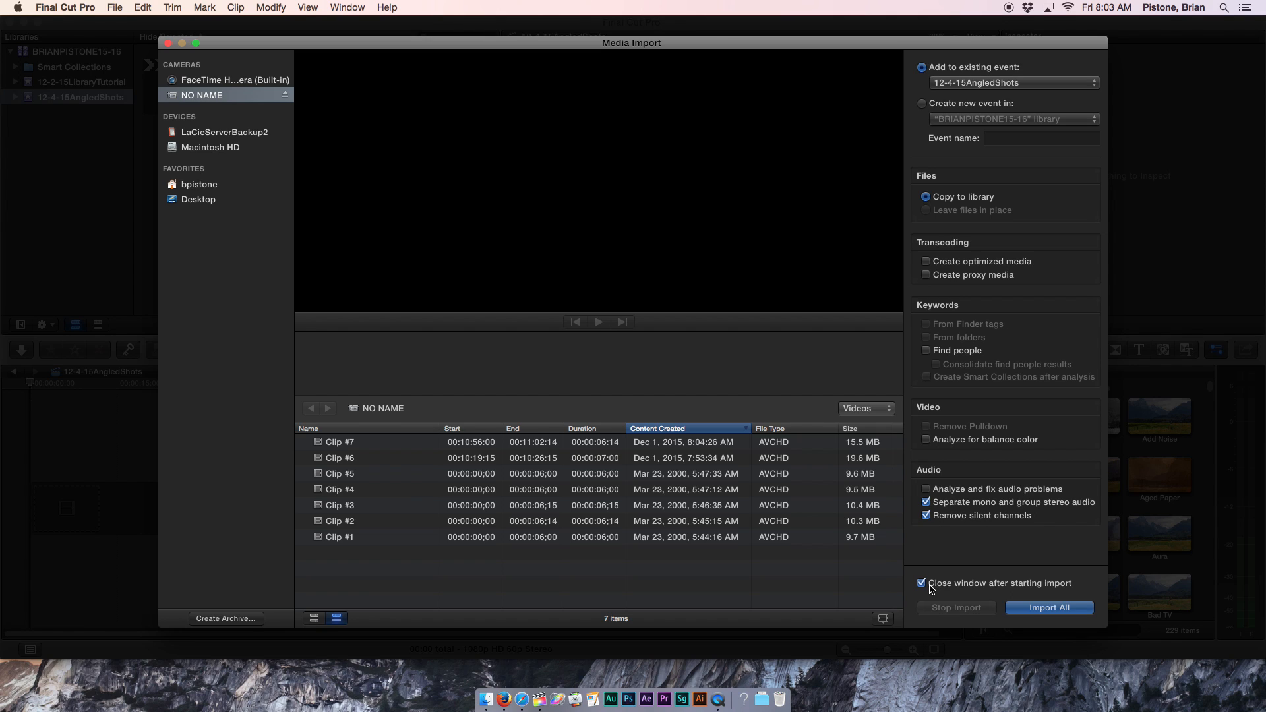
{"action": "left_click", "coordinate": [1040, 611]}
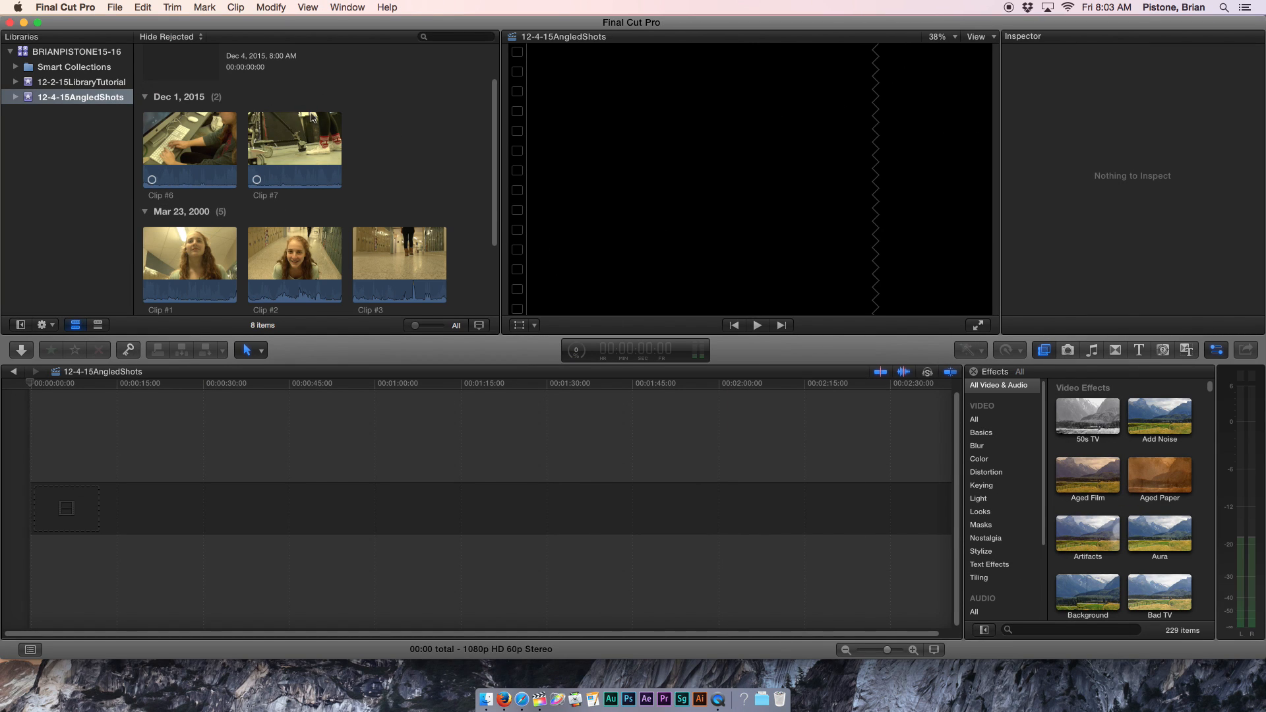
Examine the imported Clip #6 and the 12-4-15AngledShots project's format details in the event.
{"action": "scroll", "coordinate": [314, 127], "scroll_direction": "up", "scroll_amount": 3}
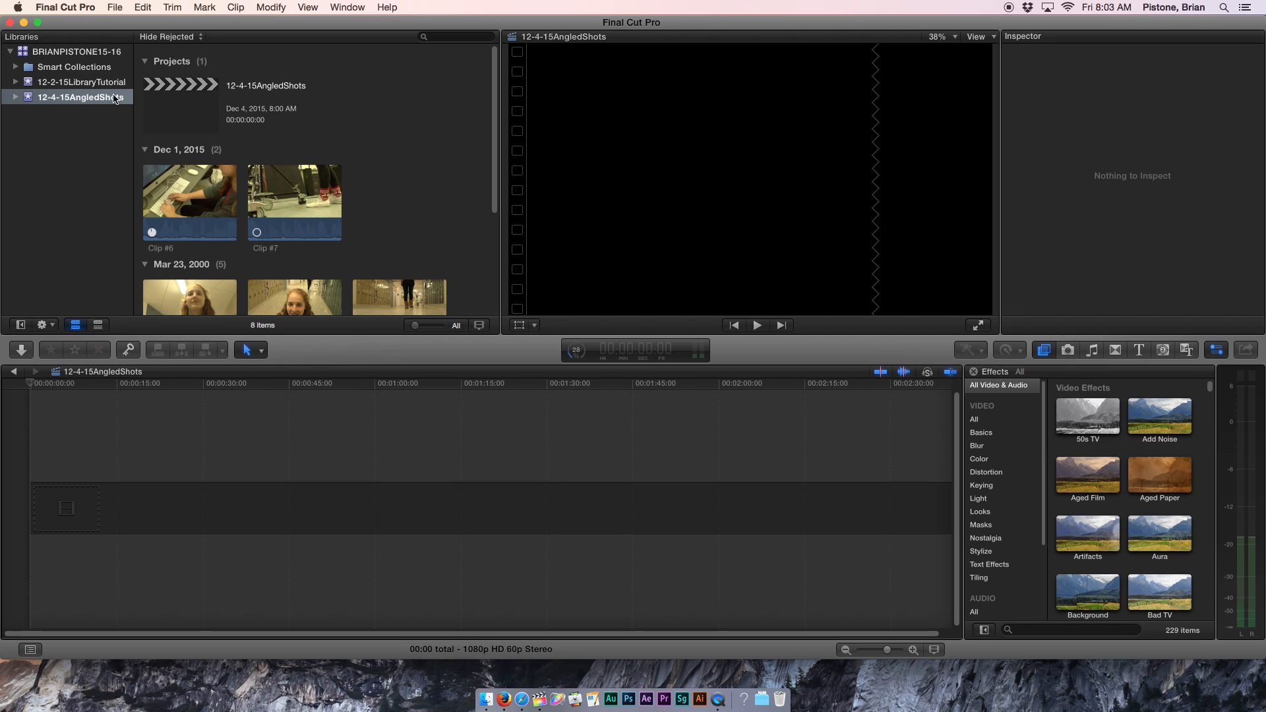
{"action": "left_click", "coordinate": [167, 100]}
{"action": "left_click", "coordinate": [194, 184]}
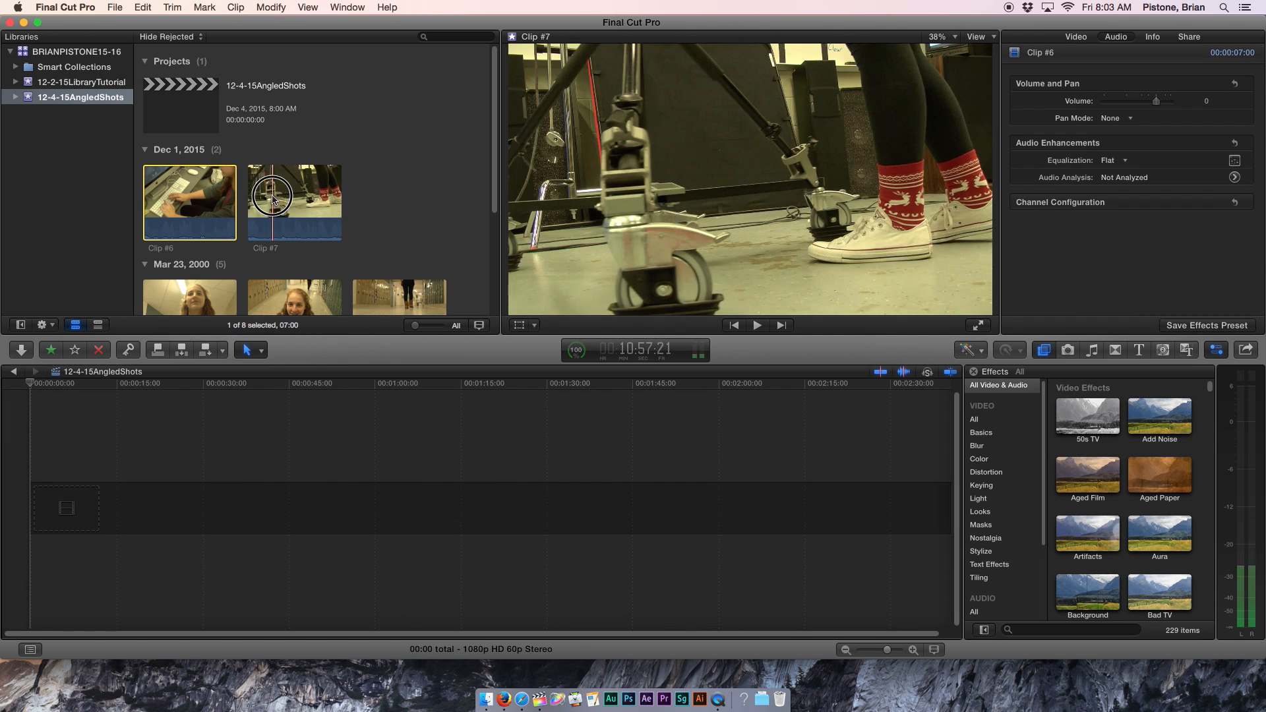
{"action": "left_click", "coordinate": [181, 127]}
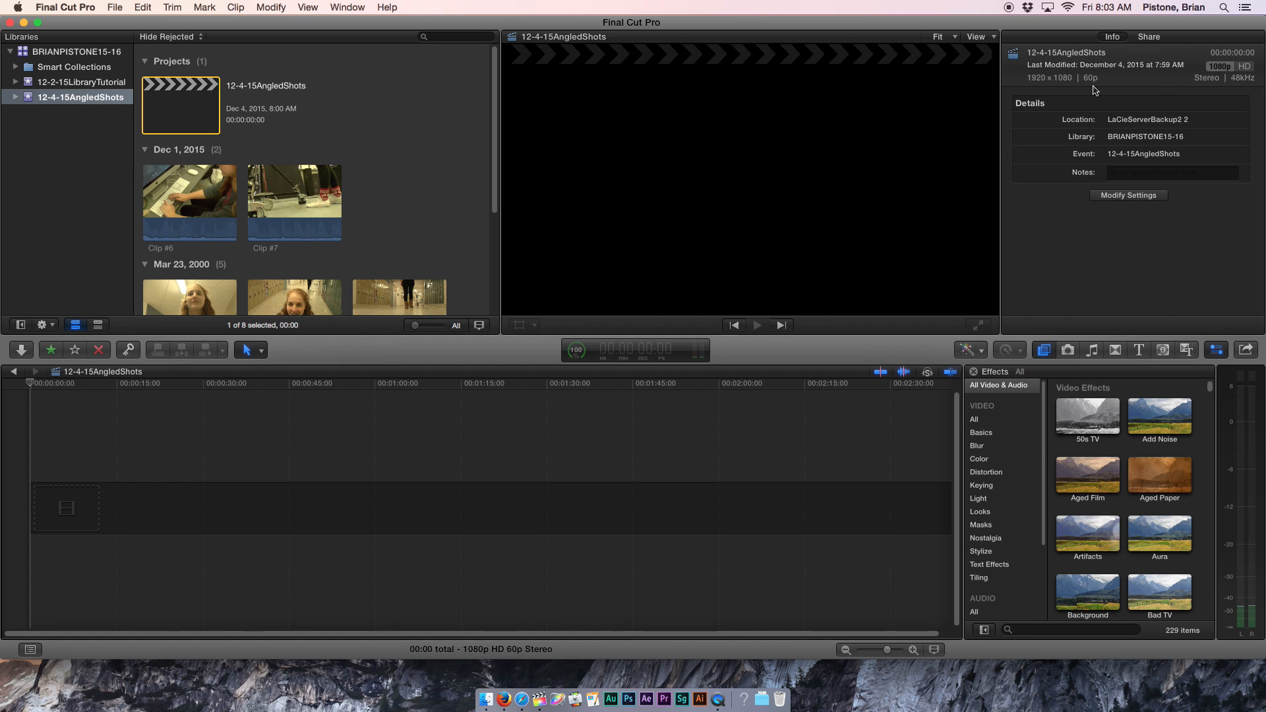
{"action": "left_click", "coordinate": [213, 194]}
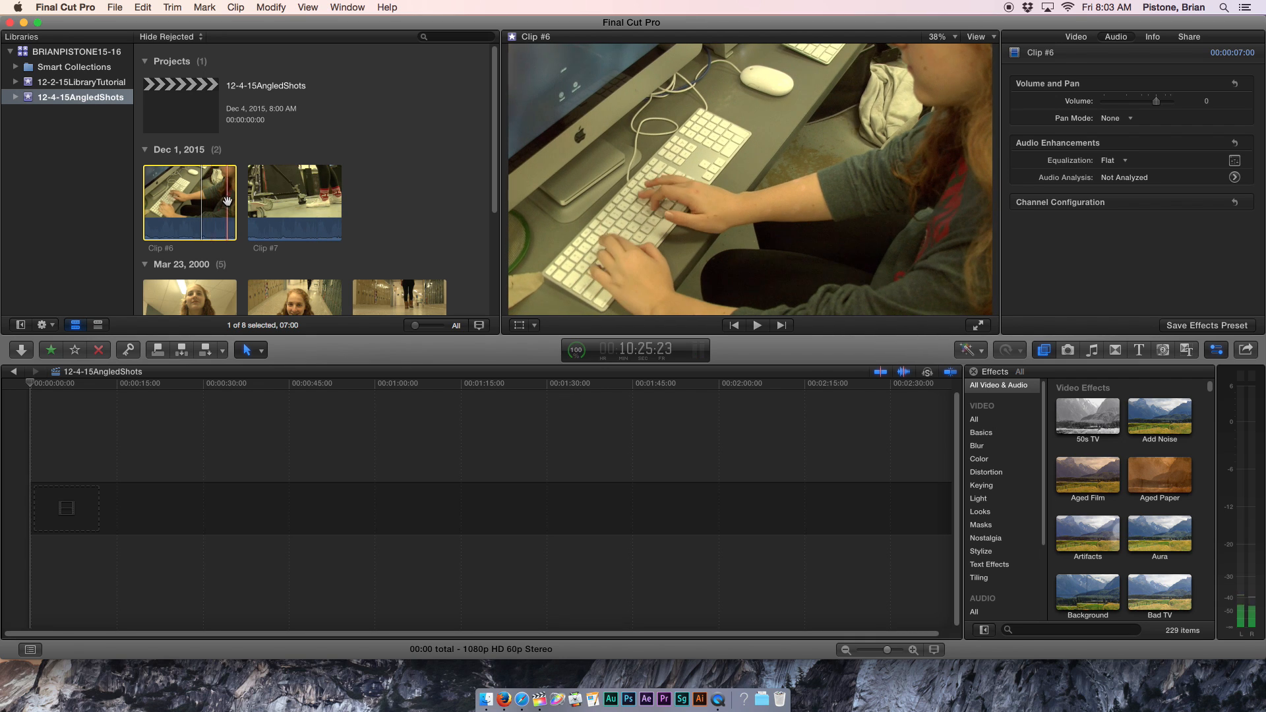
Mark a range of about 5 seconds in Clip #6, and select all seven clips in the event.
{"action": "left_click_drag", "start_coordinate": [235, 202], "coordinate": [161, 206]}
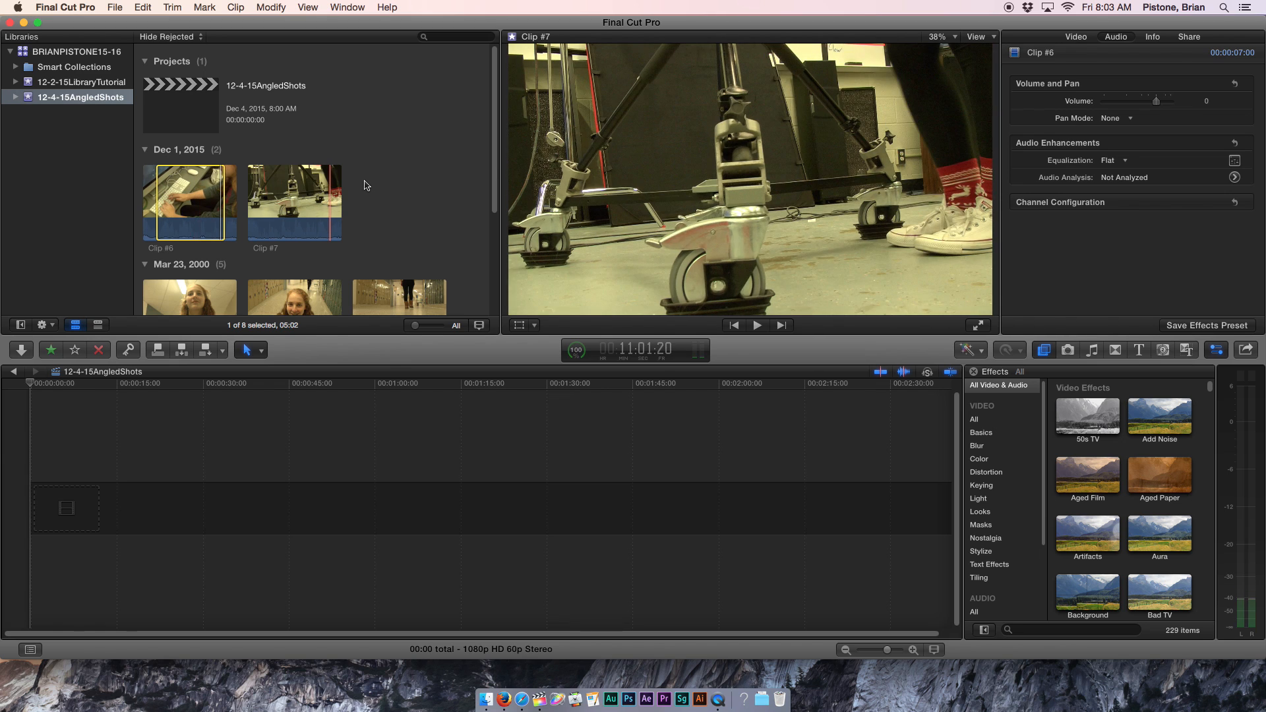
{"action": "left_click_drag", "start_coordinate": [364, 185], "coordinate": [198, 204]}
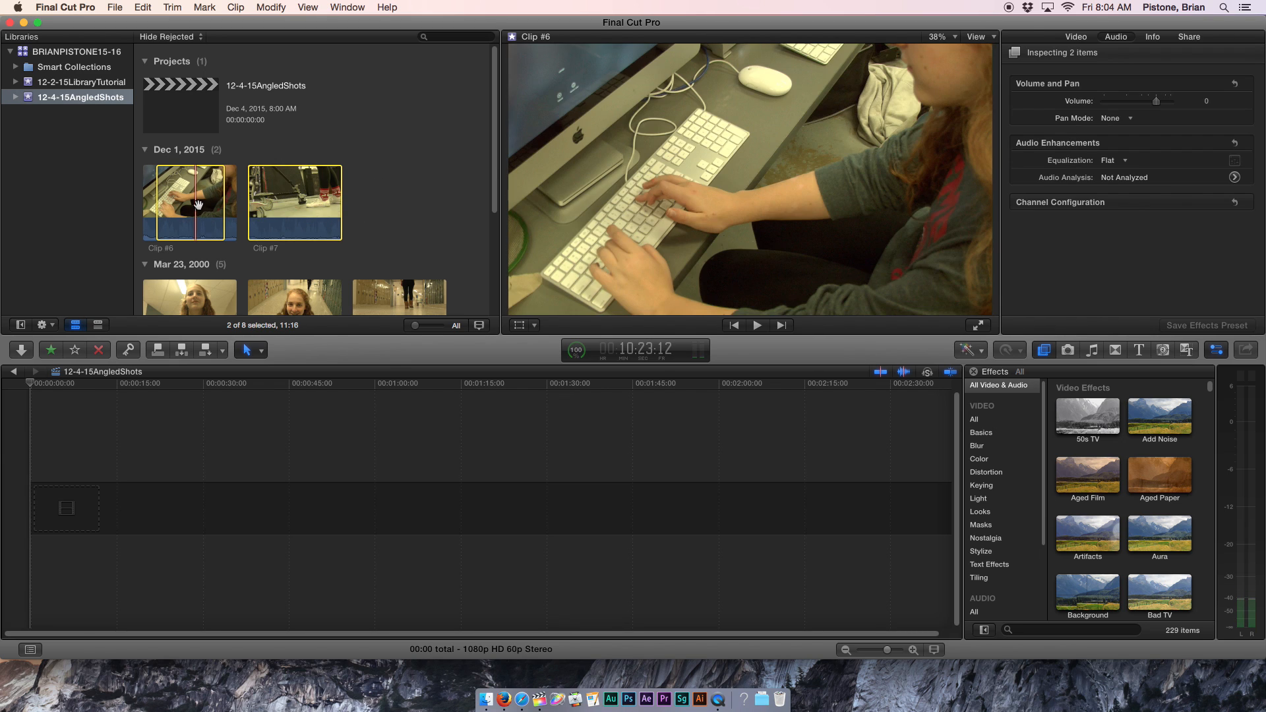
{"action": "left_click", "coordinate": [396, 190]}
{"action": "key", "text": "super+a"}
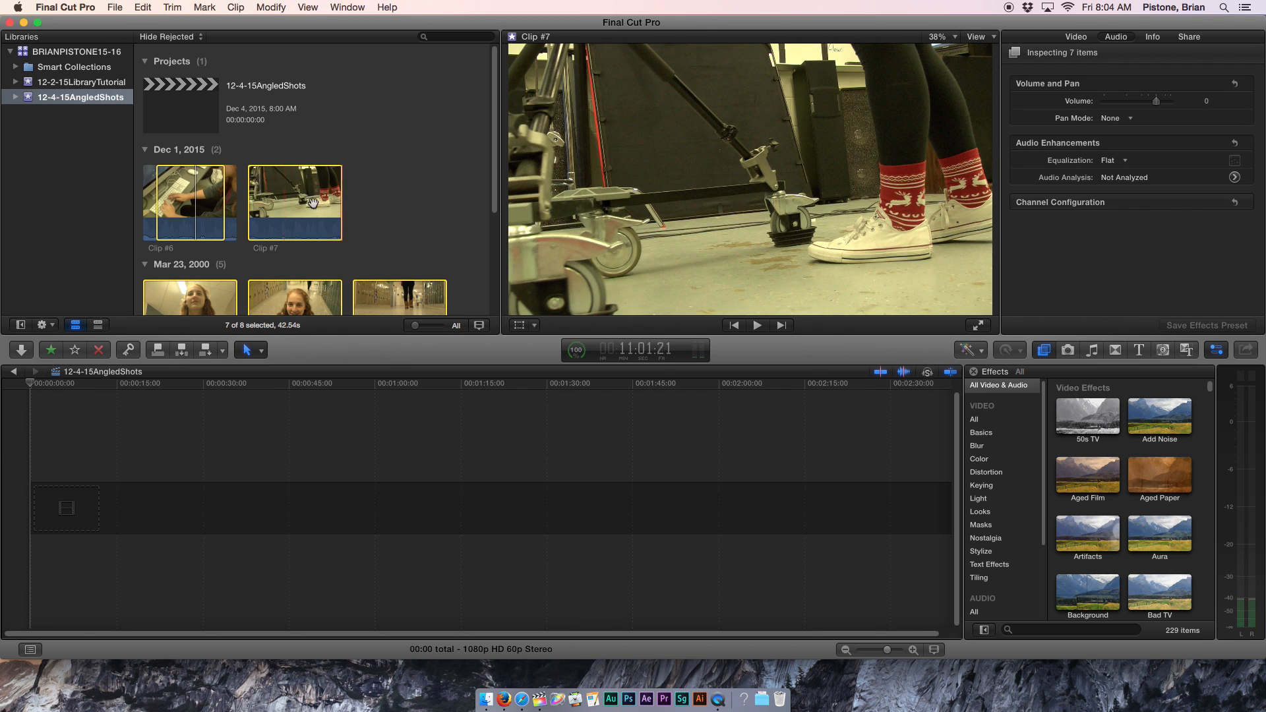
Extend Clip #6's marked range to the clip's full length, and clear the clip selection.
{"action": "scroll", "coordinate": [298, 205], "scroll_direction": "down", "scroll_amount": 3}
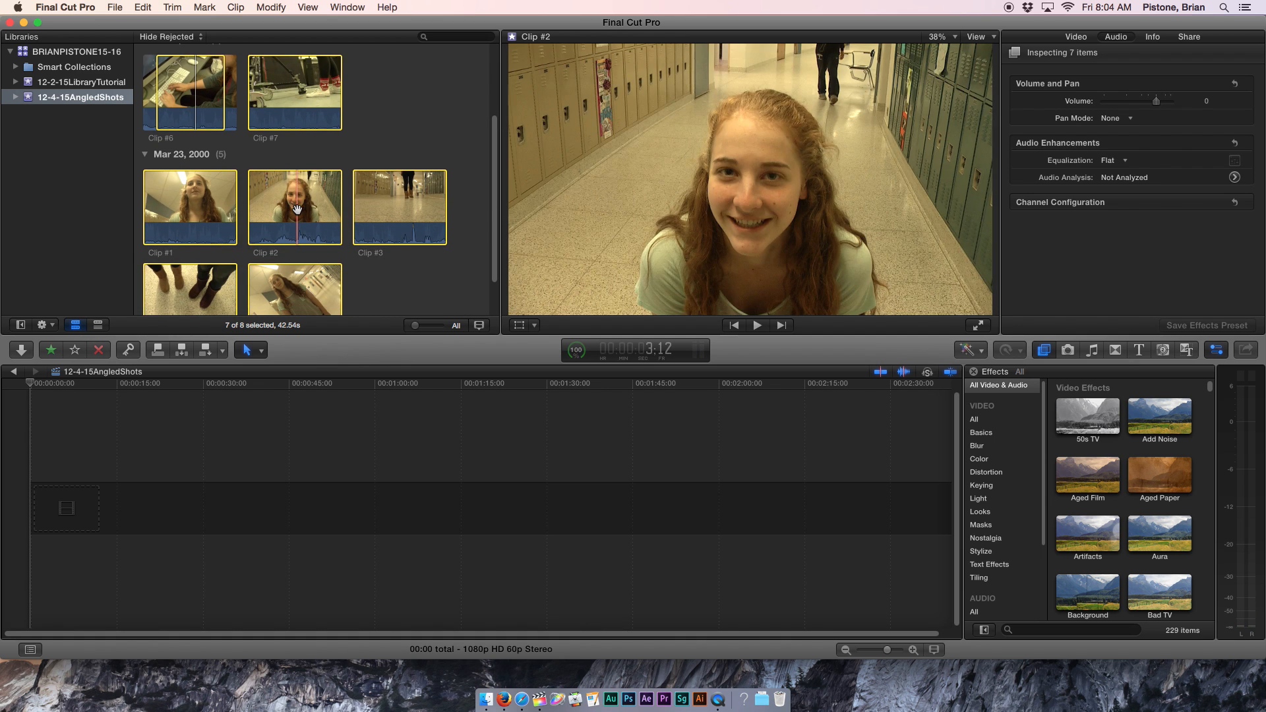
{"action": "scroll", "coordinate": [296, 210], "scroll_direction": "down", "scroll_amount": 2}
{"action": "scroll", "coordinate": [216, 83], "scroll_direction": "up", "scroll_amount": 2}
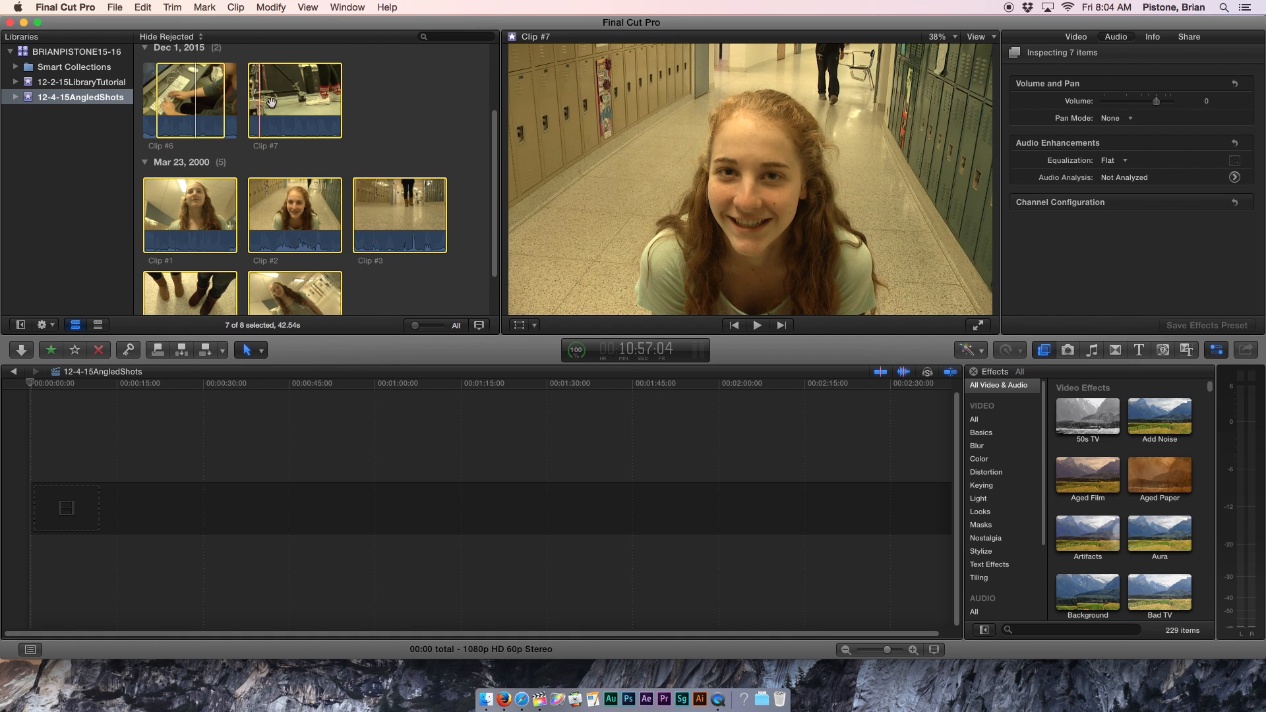
{"action": "left_click_drag", "start_coordinate": [225, 104], "coordinate": [264, 104]}
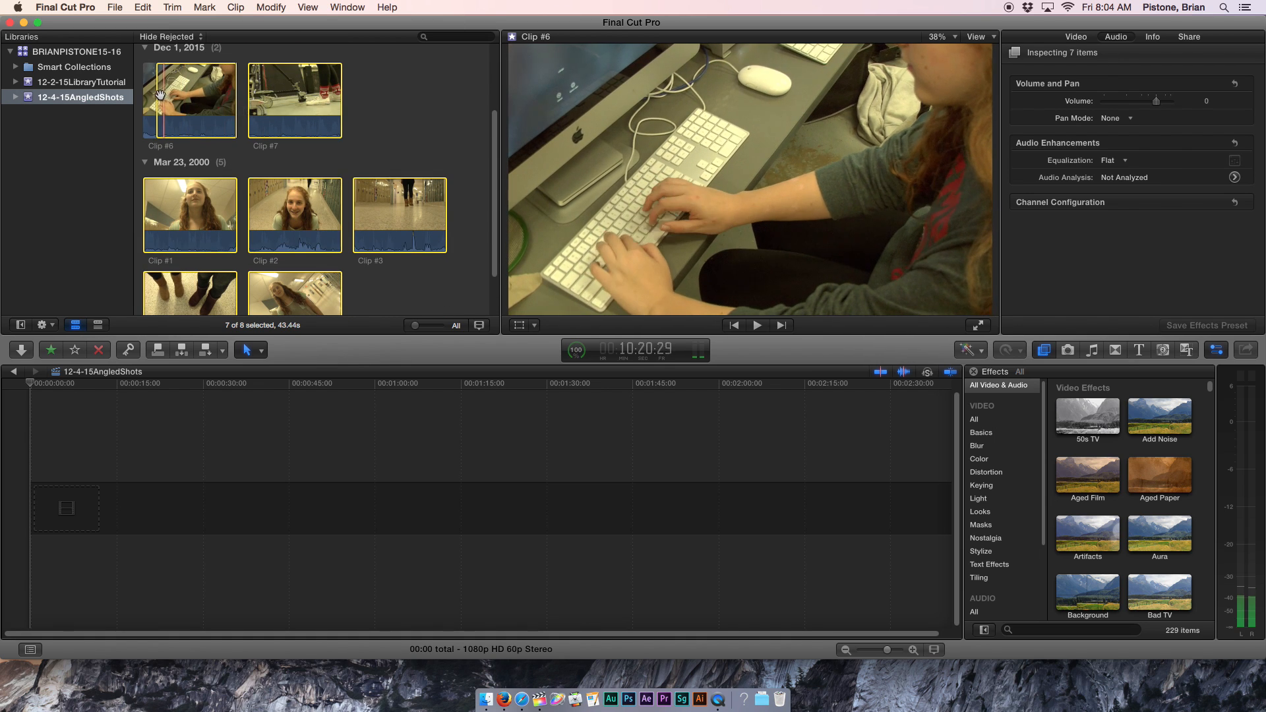
{"action": "left_click_drag", "start_coordinate": [157, 104], "coordinate": [138, 104]}
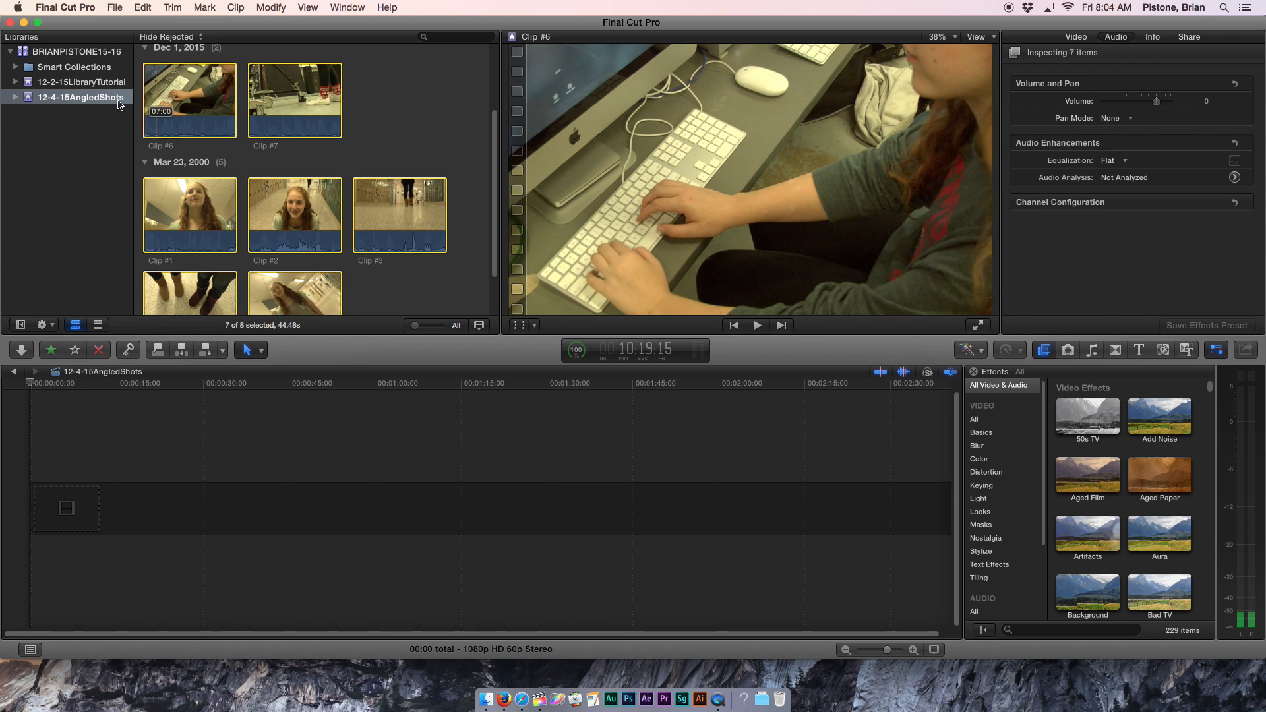
{"action": "left_click", "coordinate": [389, 127]}
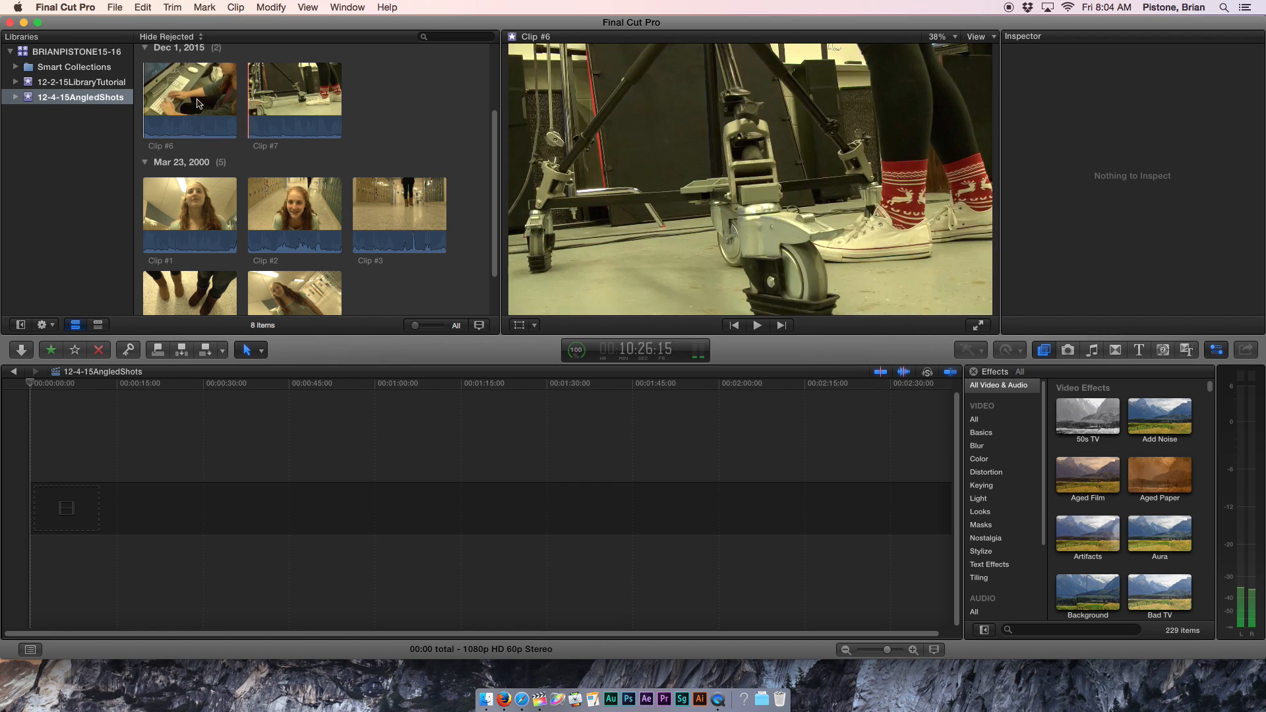
Mark a 02:17 range in Clip #6, place it in the project timeline, and undo that edit.
{"action": "key", "text": "i"}
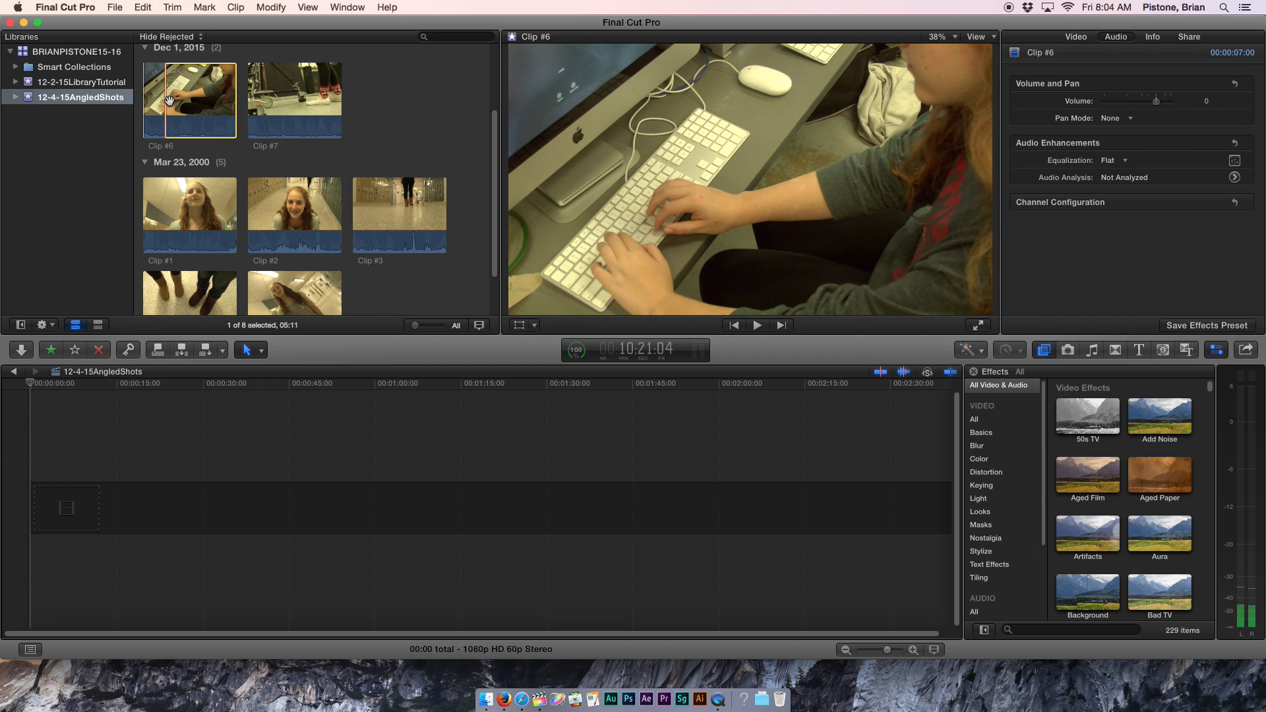
{"action": "key", "text": "o"}
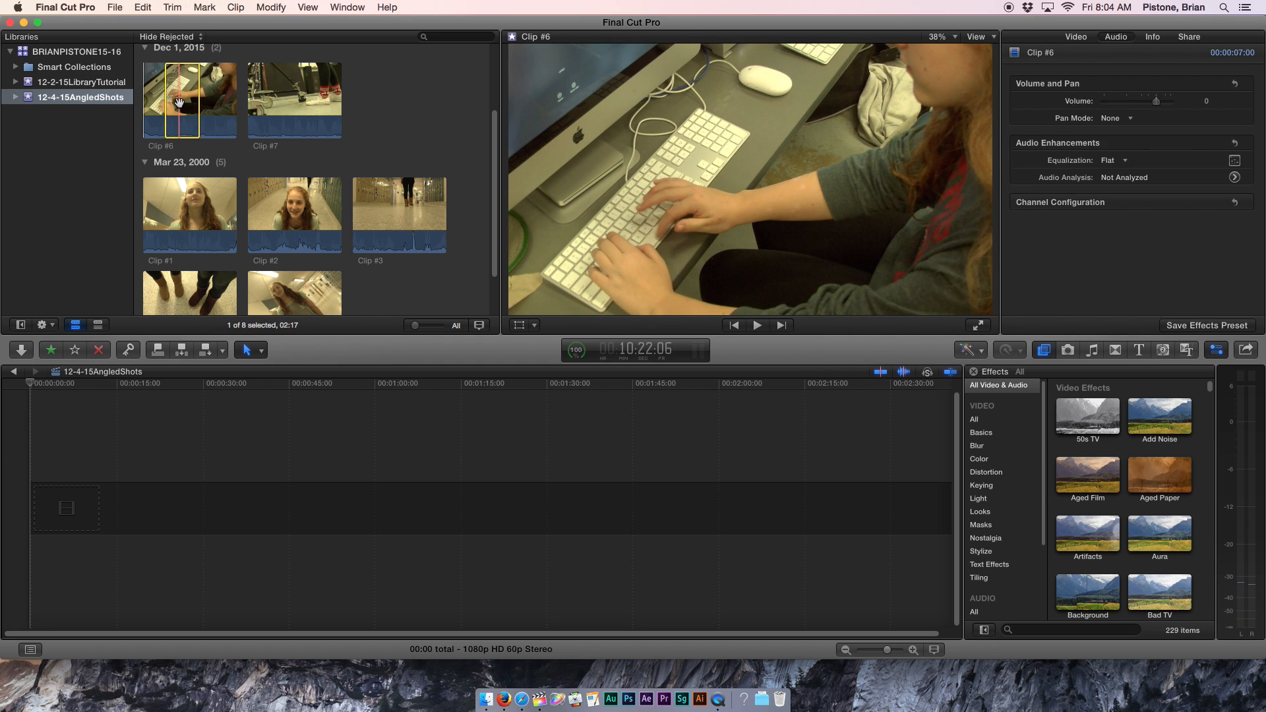
{"action": "left_click_drag", "start_coordinate": [179, 102], "coordinate": [198, 507]}
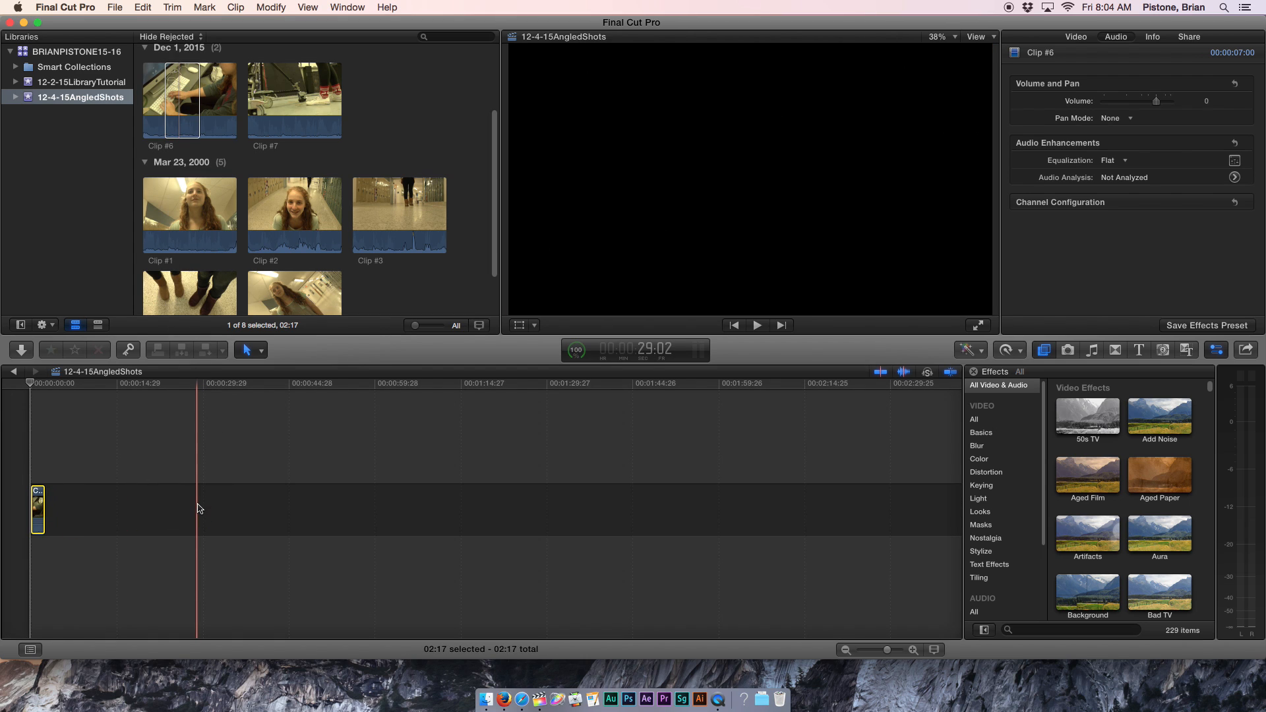
{"action": "key", "text": "super+z"}
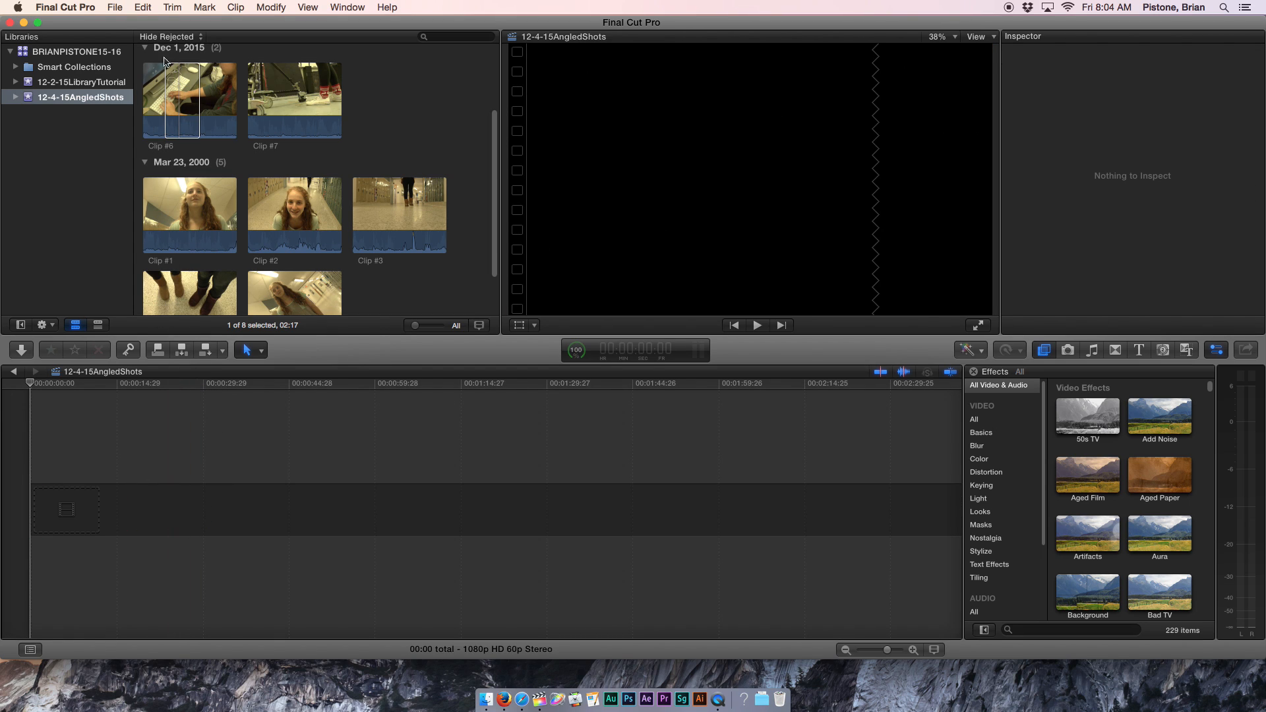
Extend Clip #6's range to its full length and append all seven clips to the 12-4-15AngledShots timeline.
{"action": "left_click", "coordinate": [182, 109]}
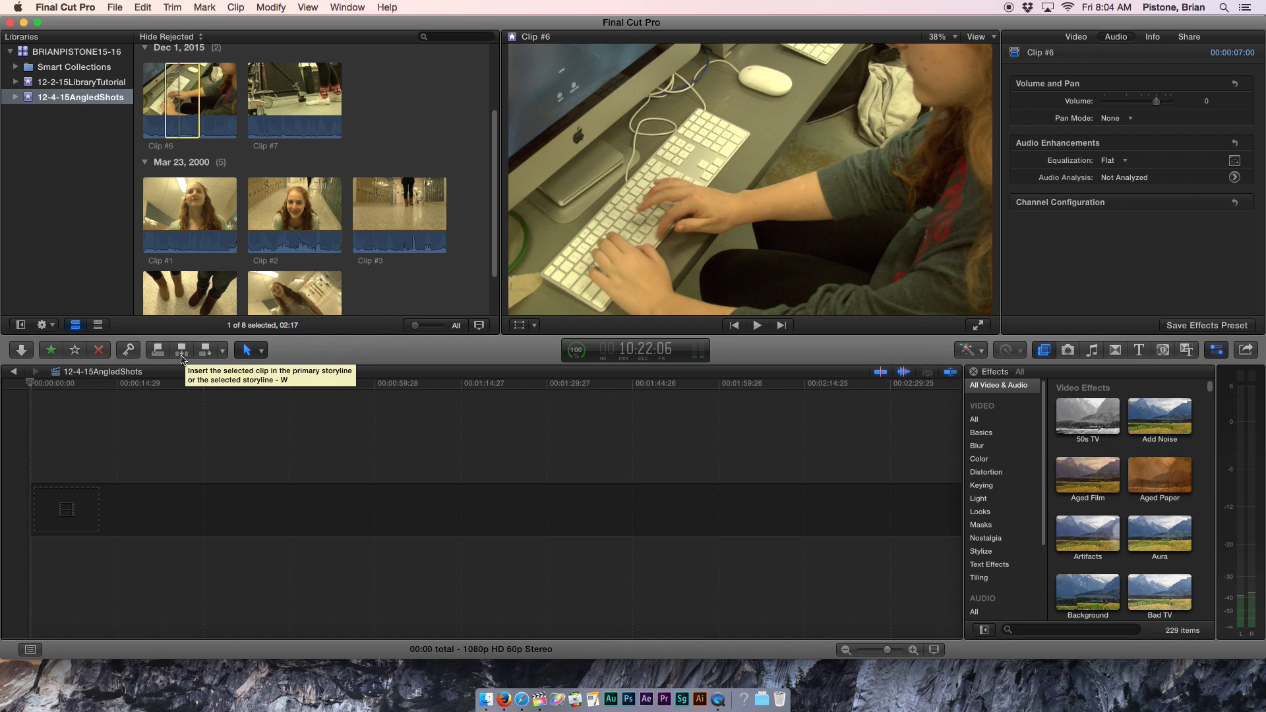
{"action": "left_click", "coordinate": [19, 449]}
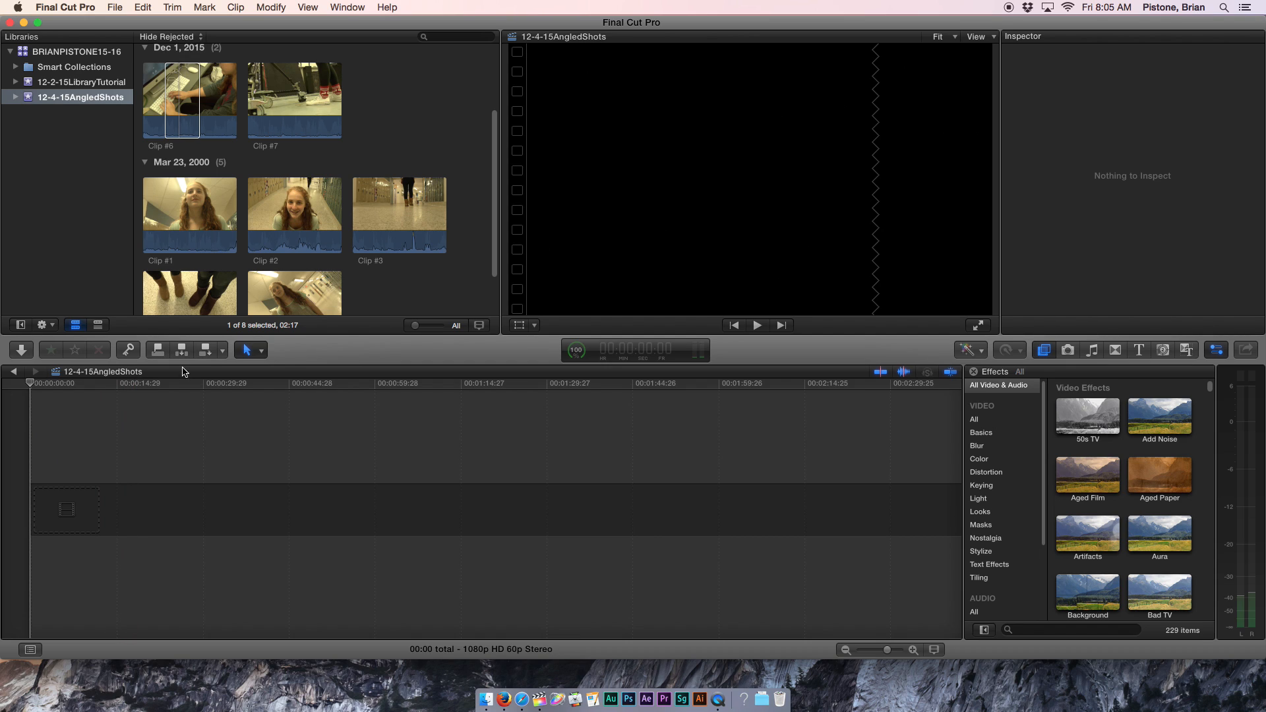
{"action": "left_click", "coordinate": [408, 157]}
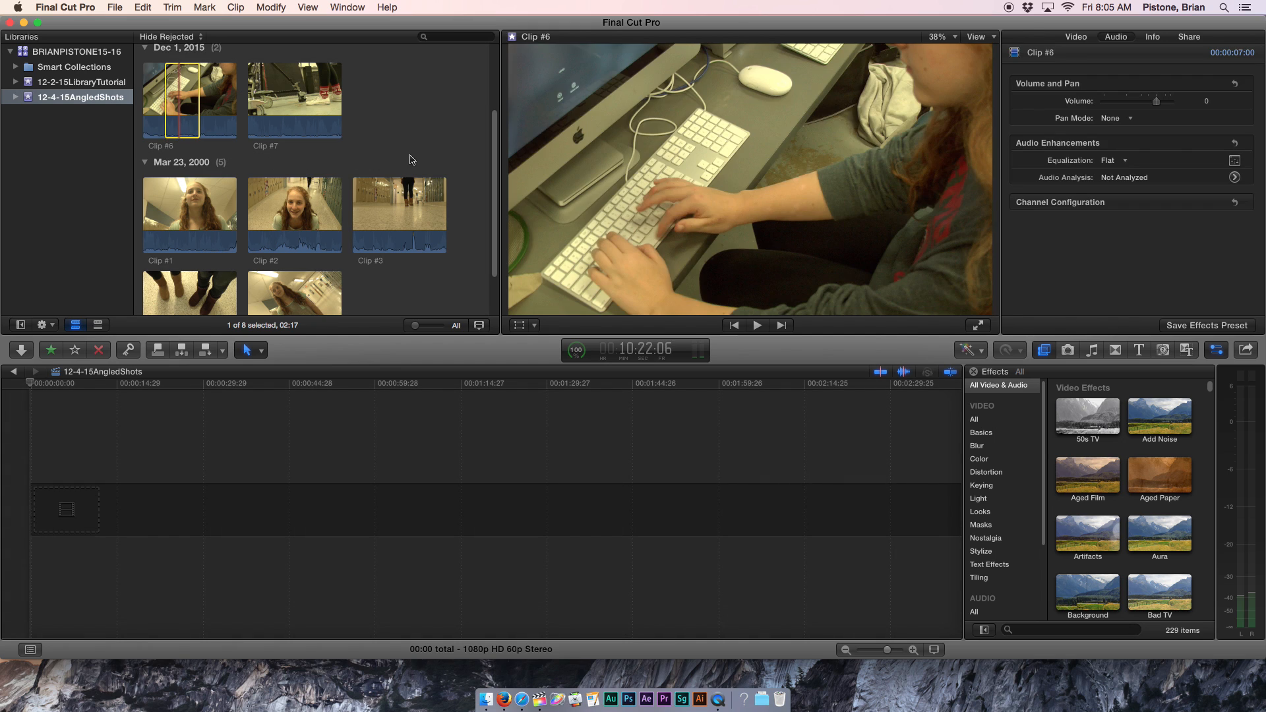
{"action": "key", "text": "super+a"}
{"action": "left_click", "coordinate": [166, 102]}
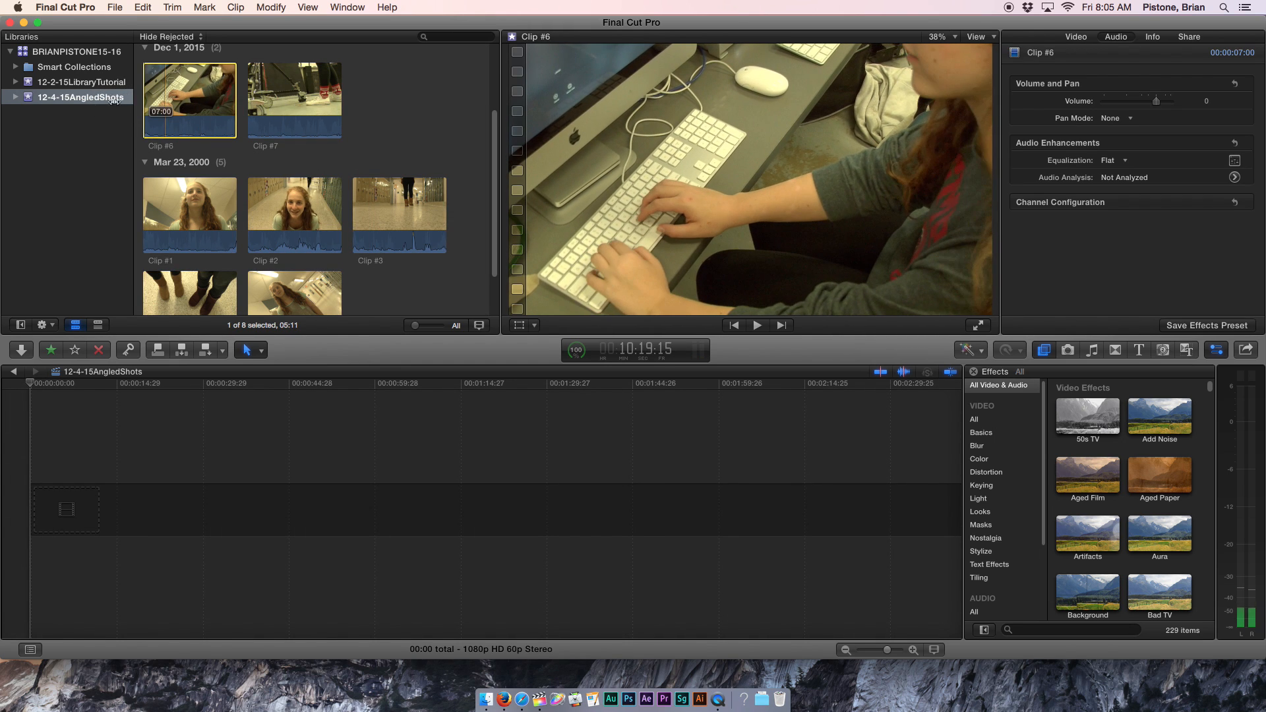
{"action": "key", "text": "super+a"}
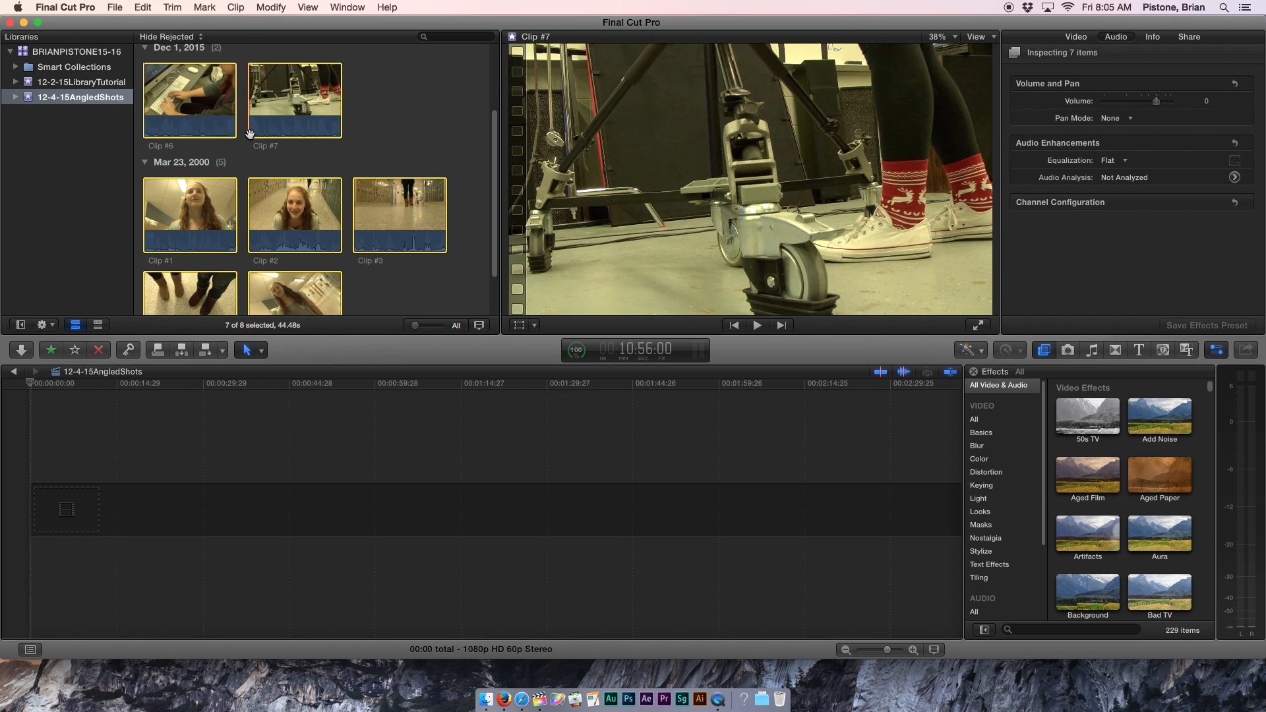
{"action": "key", "text": "e"}
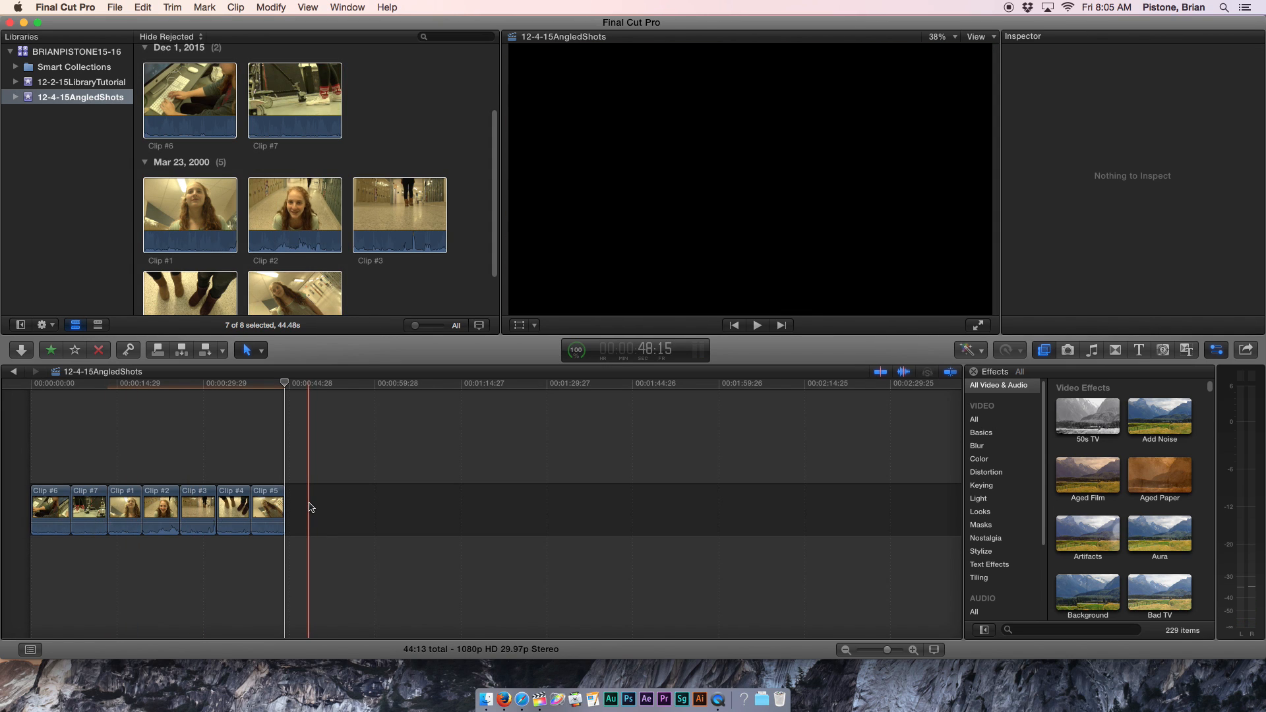
Add the seven selected clips a second time after the existing ones in the timeline, and delete these duplicates.
{"action": "scroll", "coordinate": [381, 282], "scroll_direction": "down", "scroll_amount": 2}
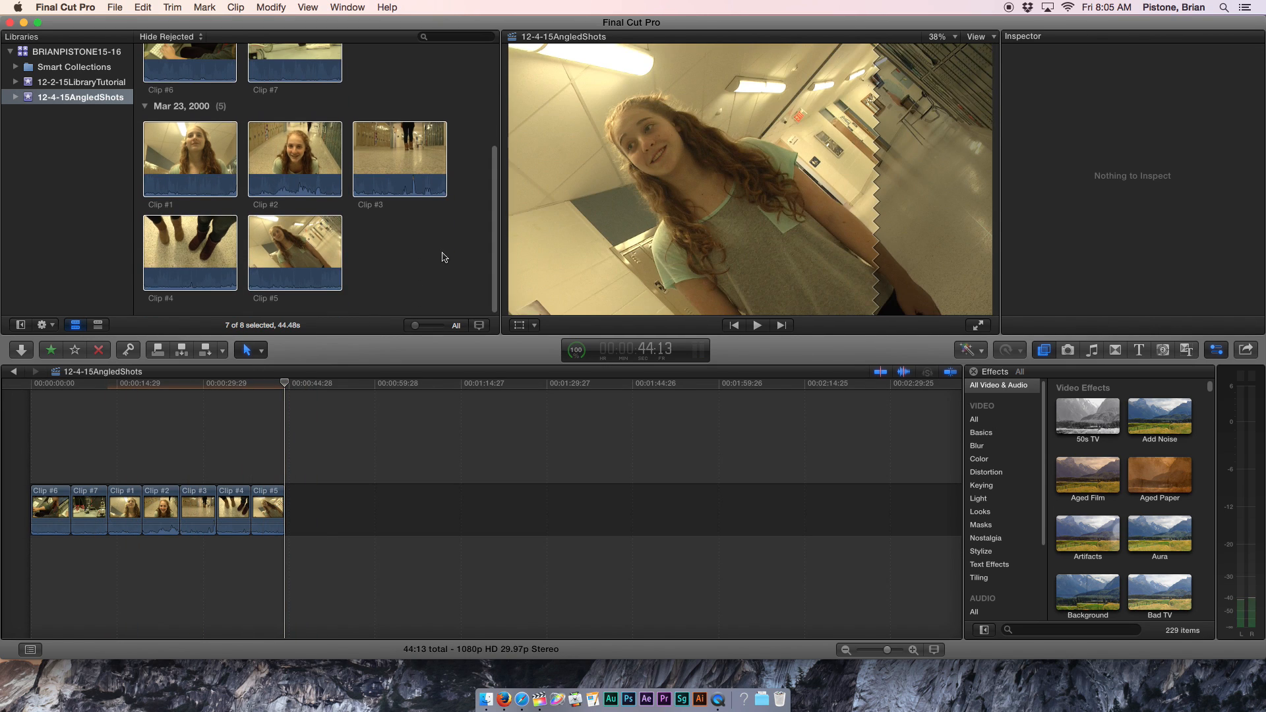
{"action": "left_click_drag", "start_coordinate": [355, 208], "coordinate": [387, 521]}
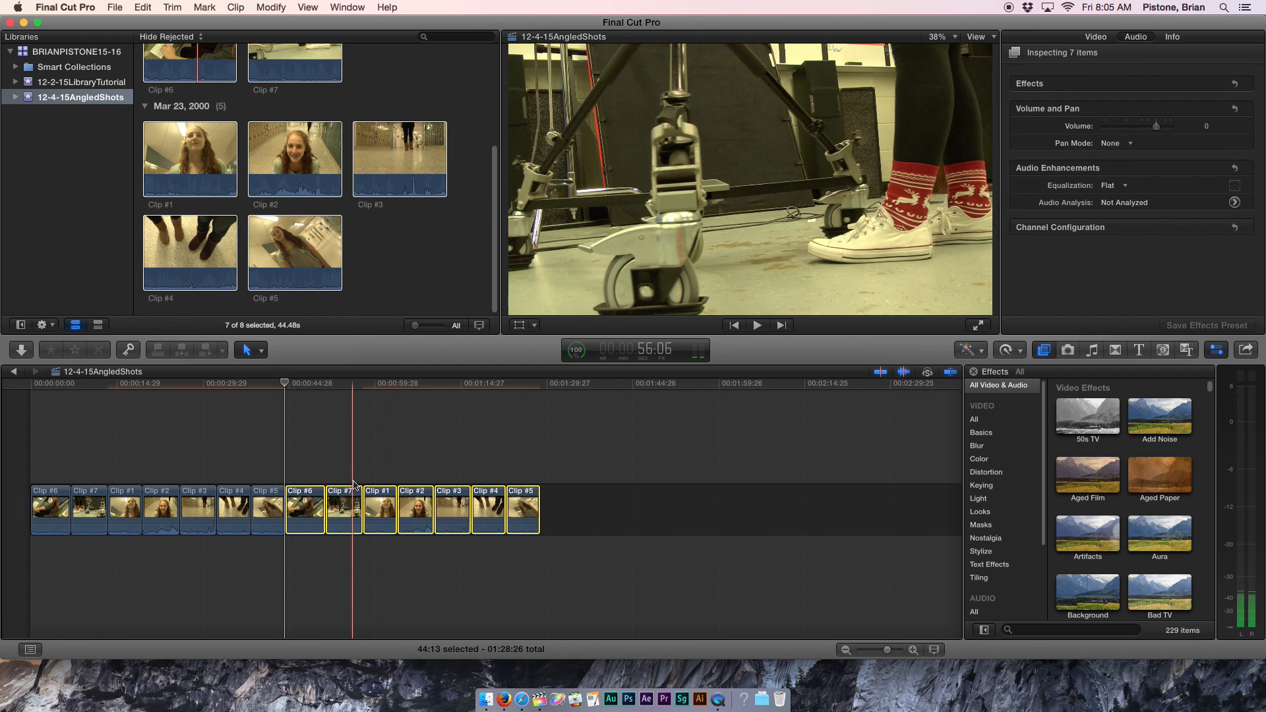
{"action": "key", "text": "Delete"}
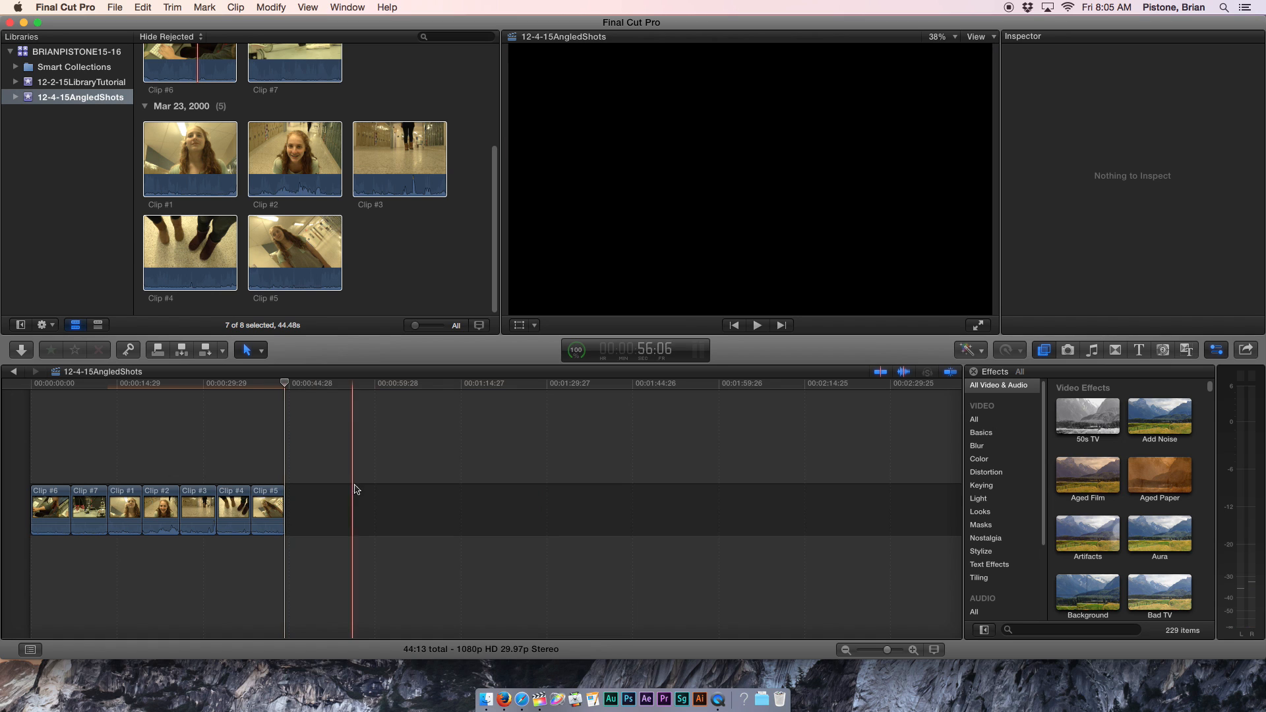
Return the playhead to the start of the project timeline.
{"action": "left_click", "coordinate": [274, 382]}
{"action": "left_click_drag", "start_coordinate": [274, 382], "coordinate": [26, 454]}
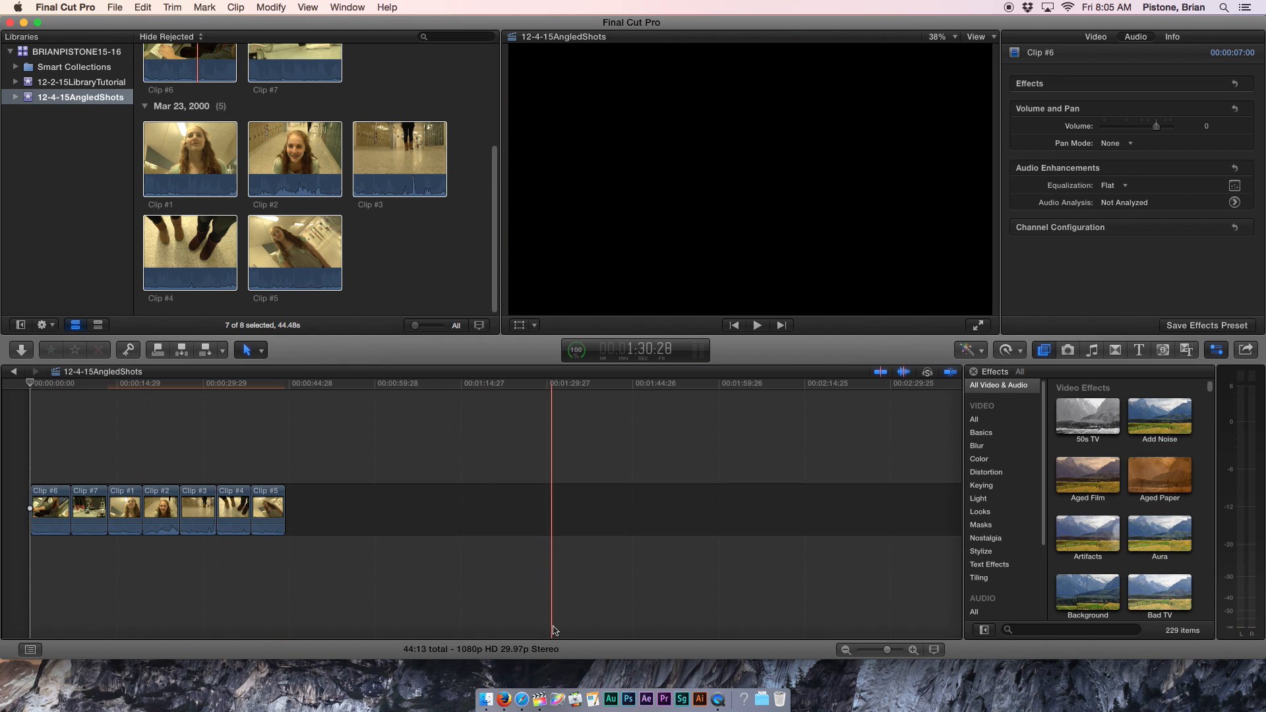
Switch to Safari and open the "FCPX: Create a library, event, import, then edit" class page in a new window.
{"action": "left_click", "coordinate": [522, 699]}
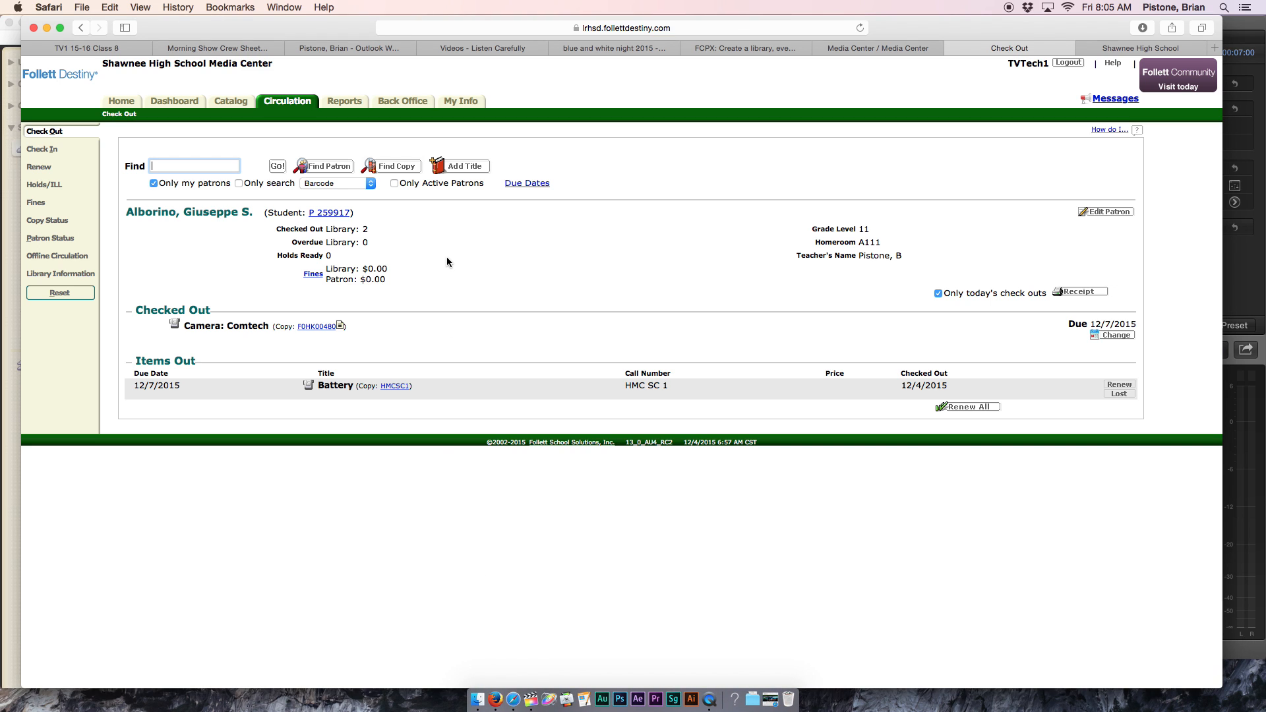
{"action": "key", "text": "super+n"}
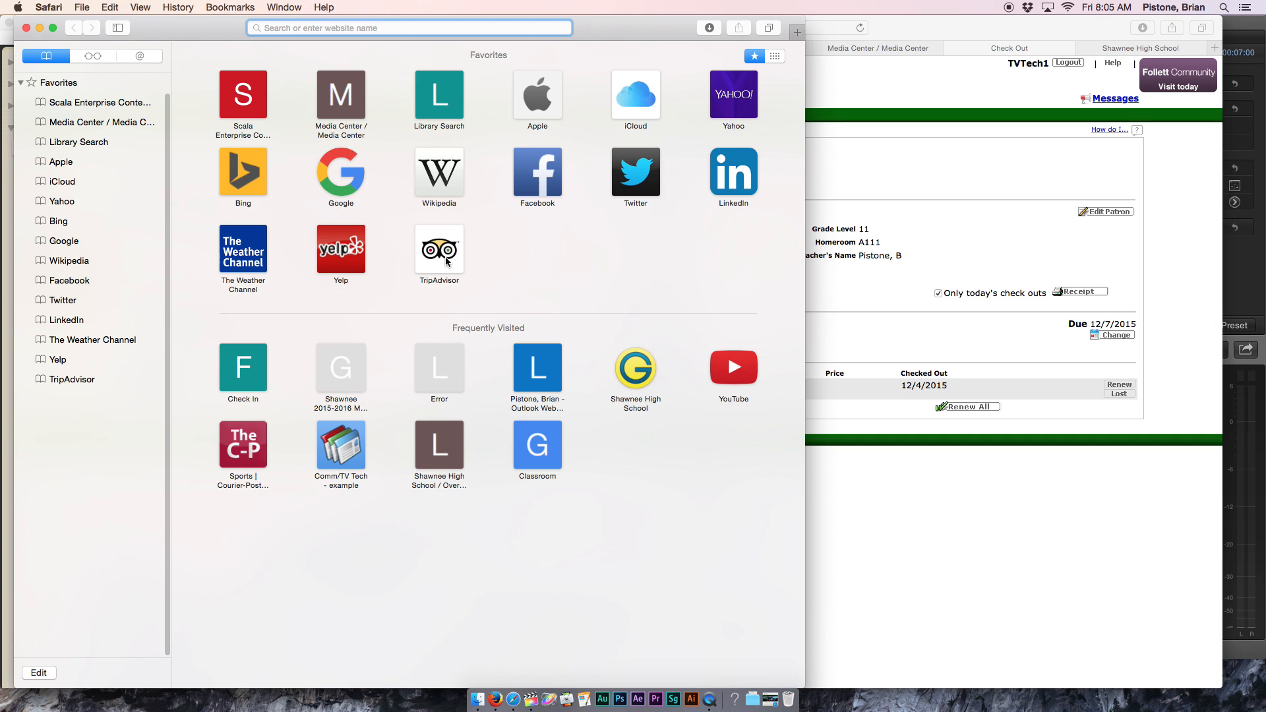
{"action": "type", "text": "s"}
{"action": "key", "text": "BackSpace"}
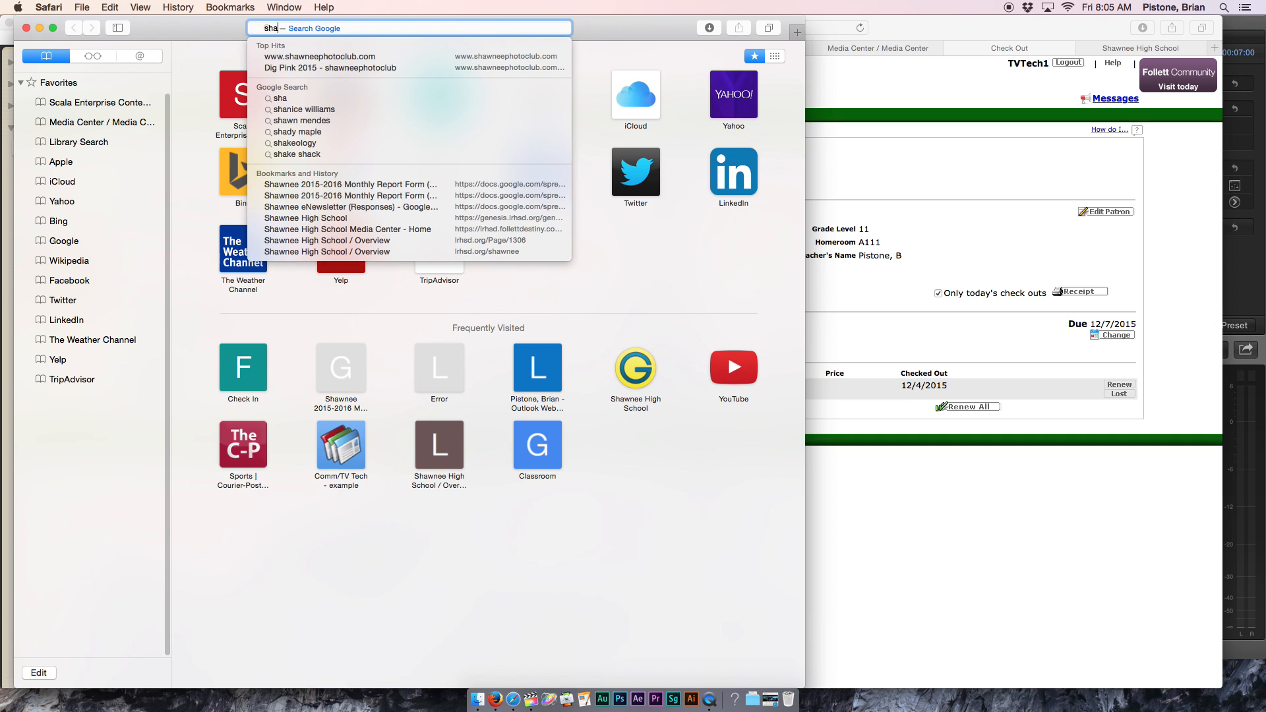
{"action": "key", "text": "BackSpace"}
{"action": "type", "text": "sites.google.com/site/bpistone/home/..."}
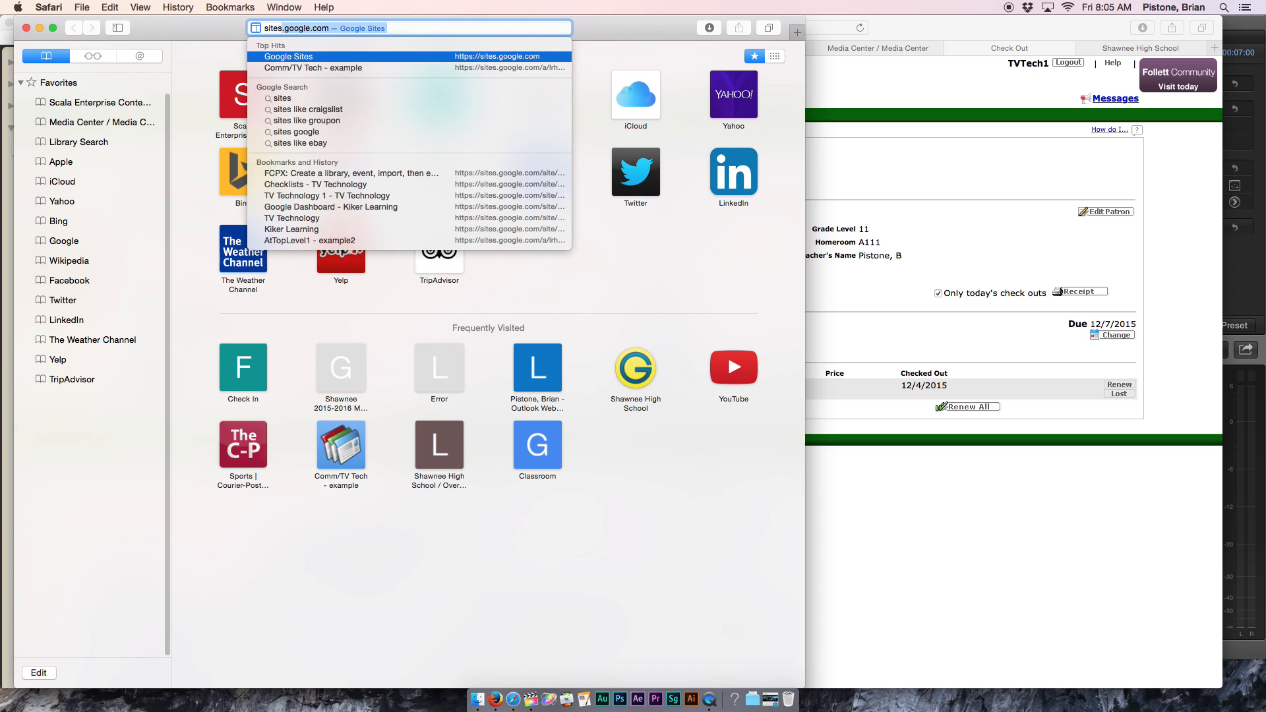
{"action": "left_click", "coordinate": [367, 175]}
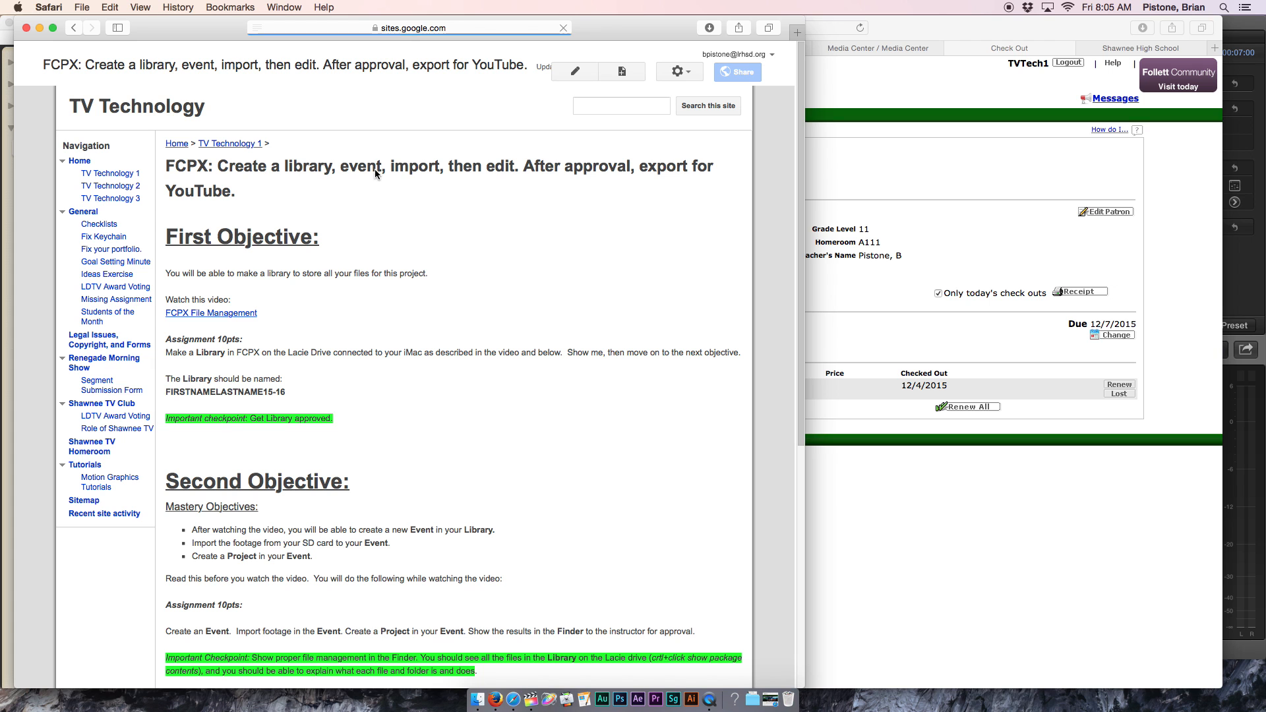
Go to the TV Technology 1 page and open its Video Scavenger Hunt Shot Sheet to read the Angled Shots list.
{"action": "left_click", "coordinate": [232, 144]}
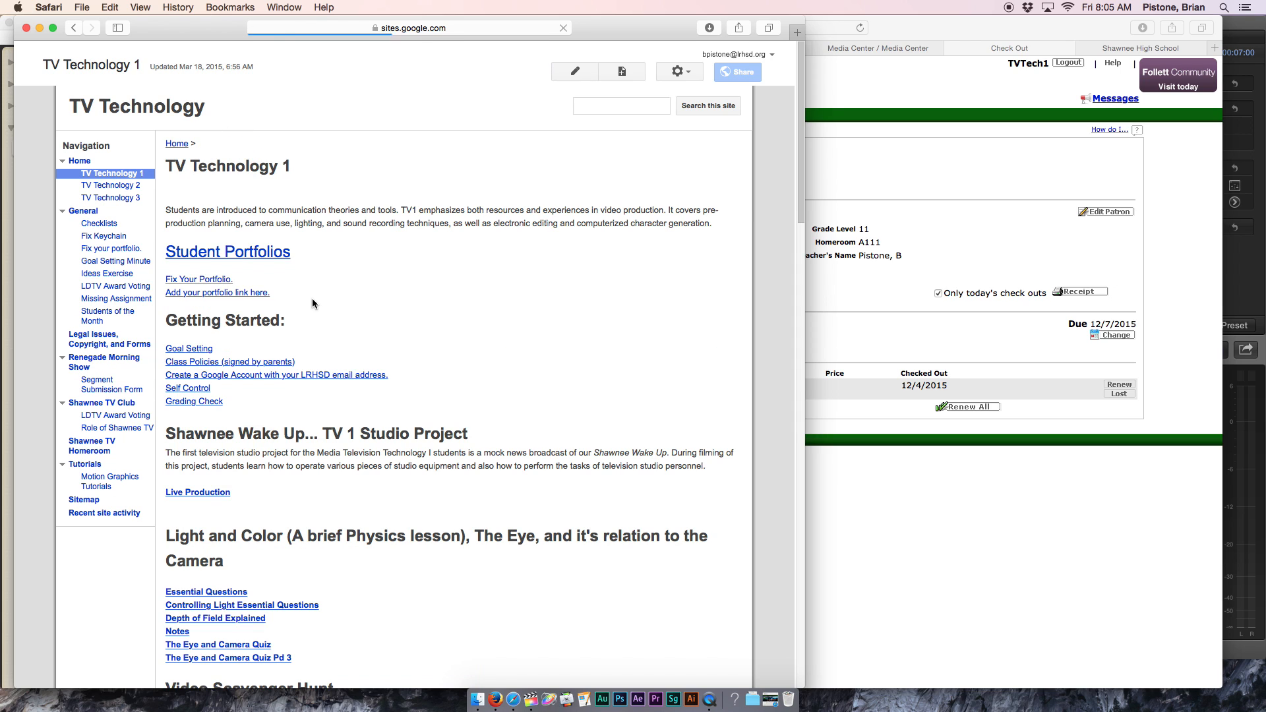
{"action": "scroll", "coordinate": [258, 421], "scroll_direction": "down", "scroll_amount": 5}
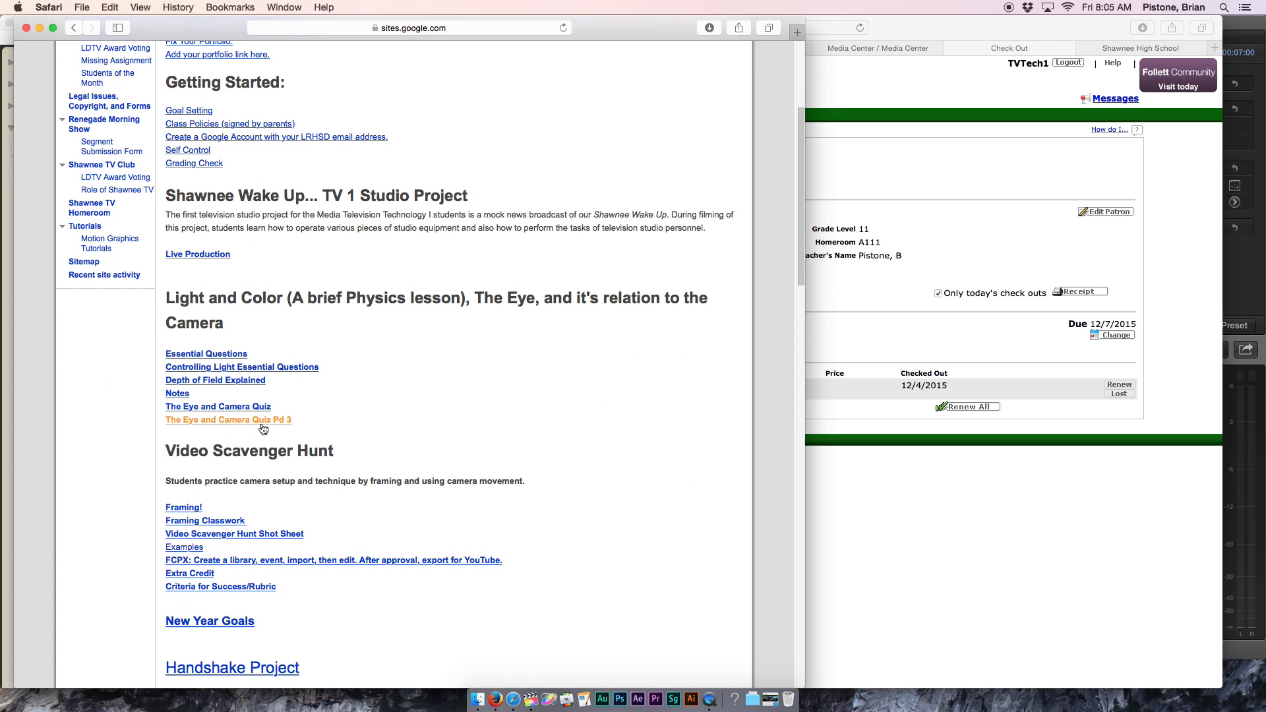
{"action": "left_click", "coordinate": [203, 534]}
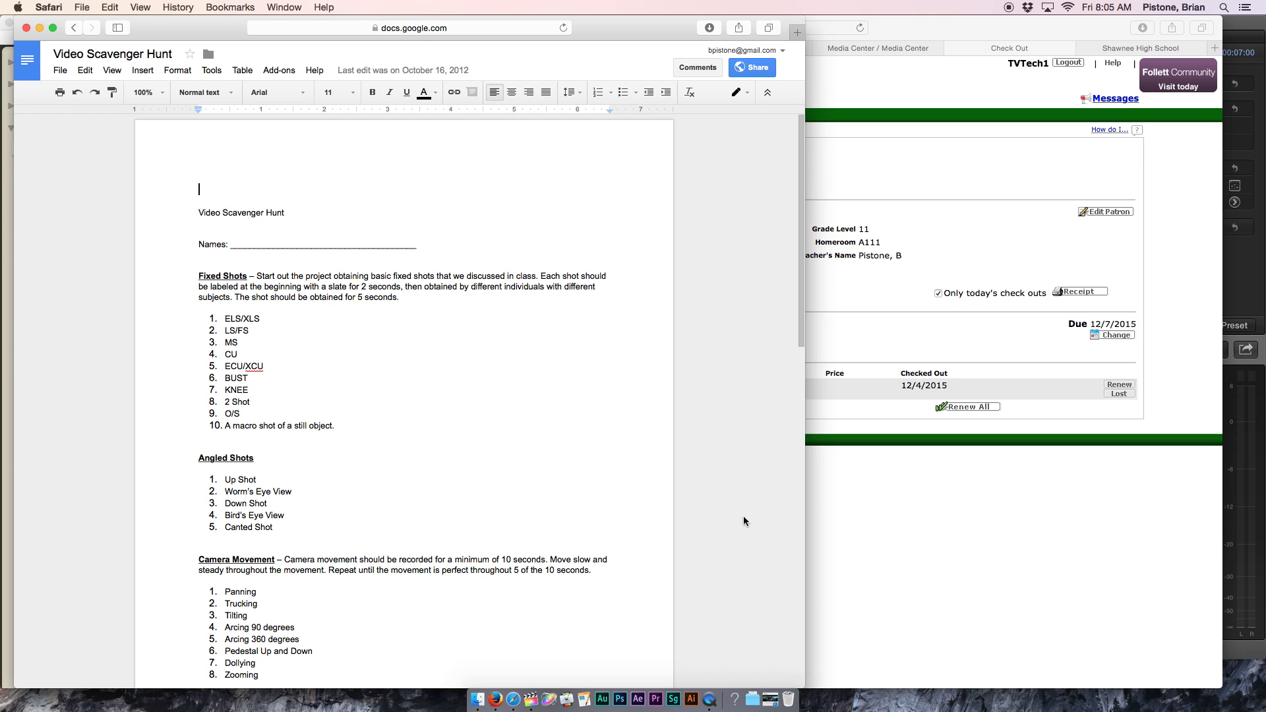
Switch back to Final Cut Pro, move Clip #1 to the end of the timeline, and reposition it between Clip #3 and Clip #4.
{"action": "left_click", "coordinate": [531, 699]}
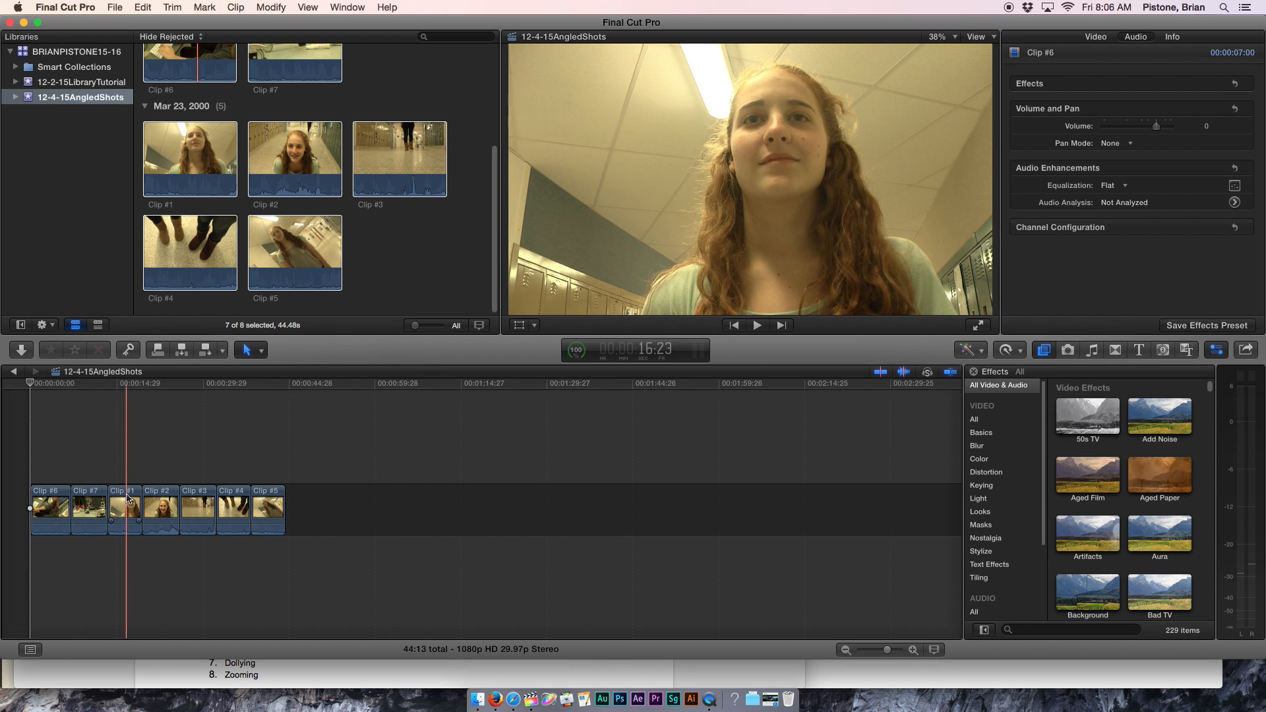
{"action": "left_click_drag", "start_coordinate": [126, 496], "coordinate": [331, 504]}
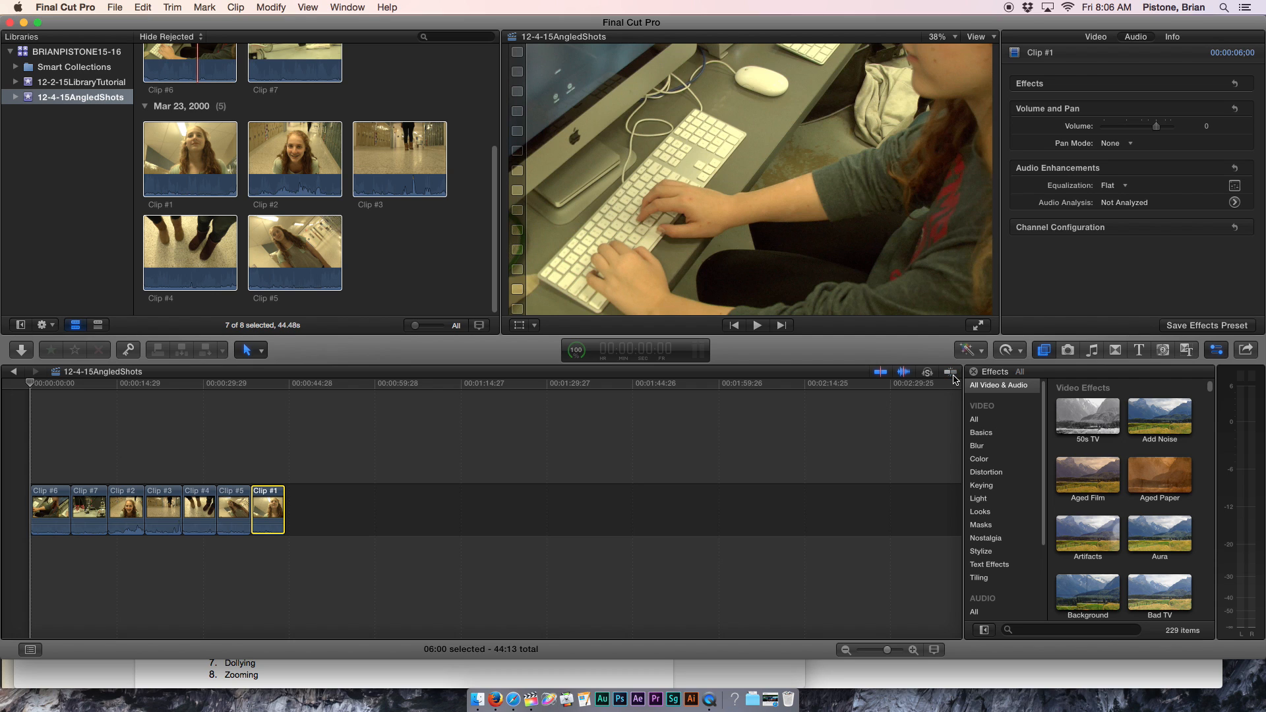
{"action": "left_click_drag", "start_coordinate": [275, 506], "coordinate": [222, 512]}
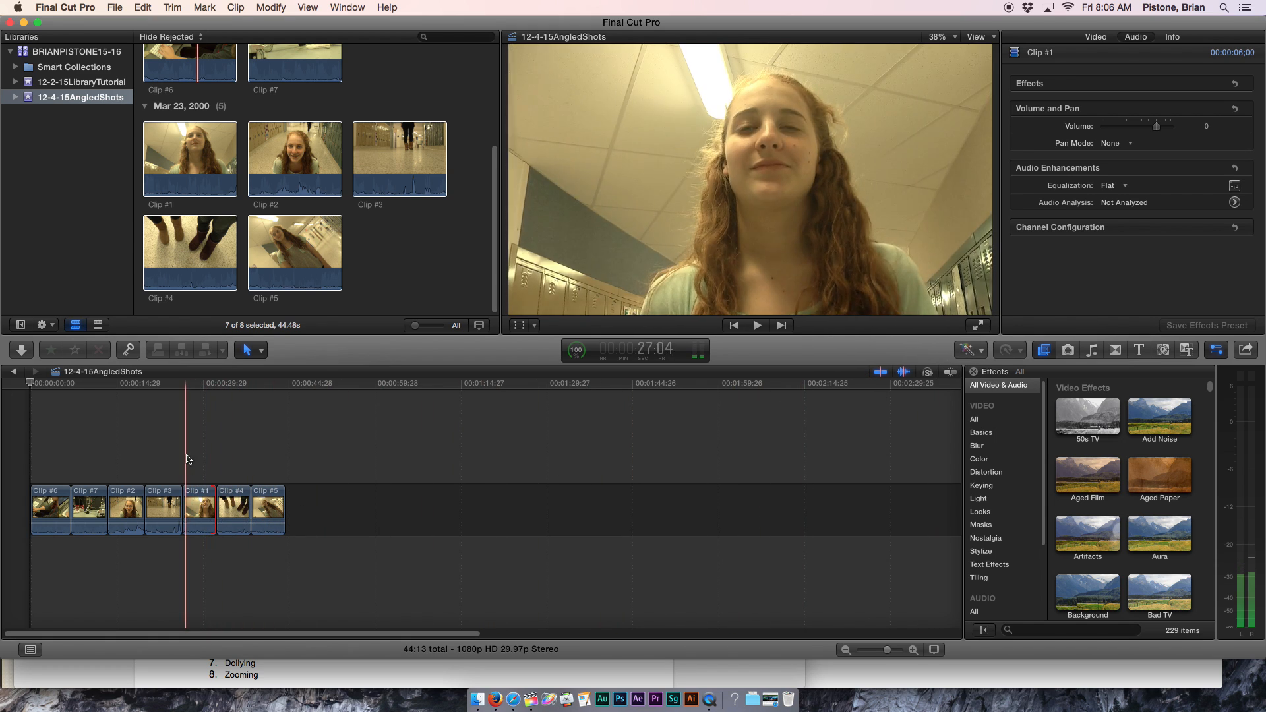
Lift Clip #5 out of the primary storyline and place it as a connected clip above Clip #4.
{"action": "left_click", "coordinate": [267, 504]}
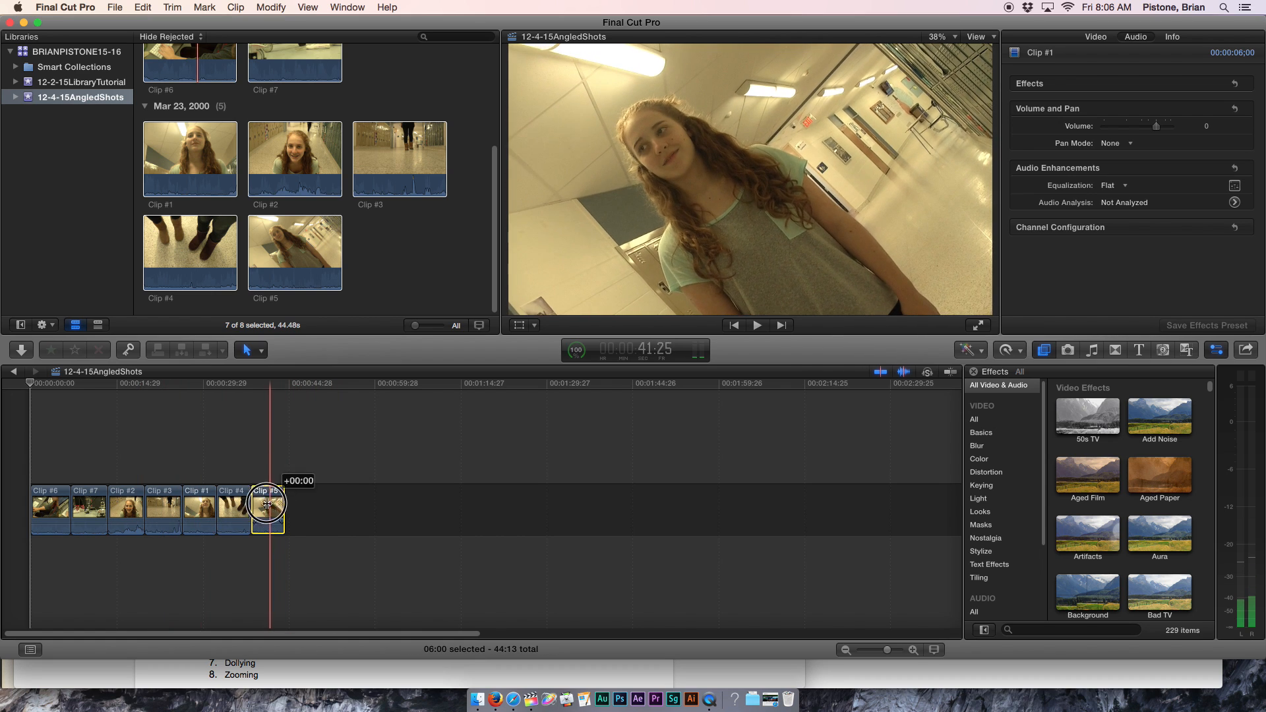
{"action": "left_click_drag", "start_coordinate": [267, 505], "coordinate": [224, 458]}
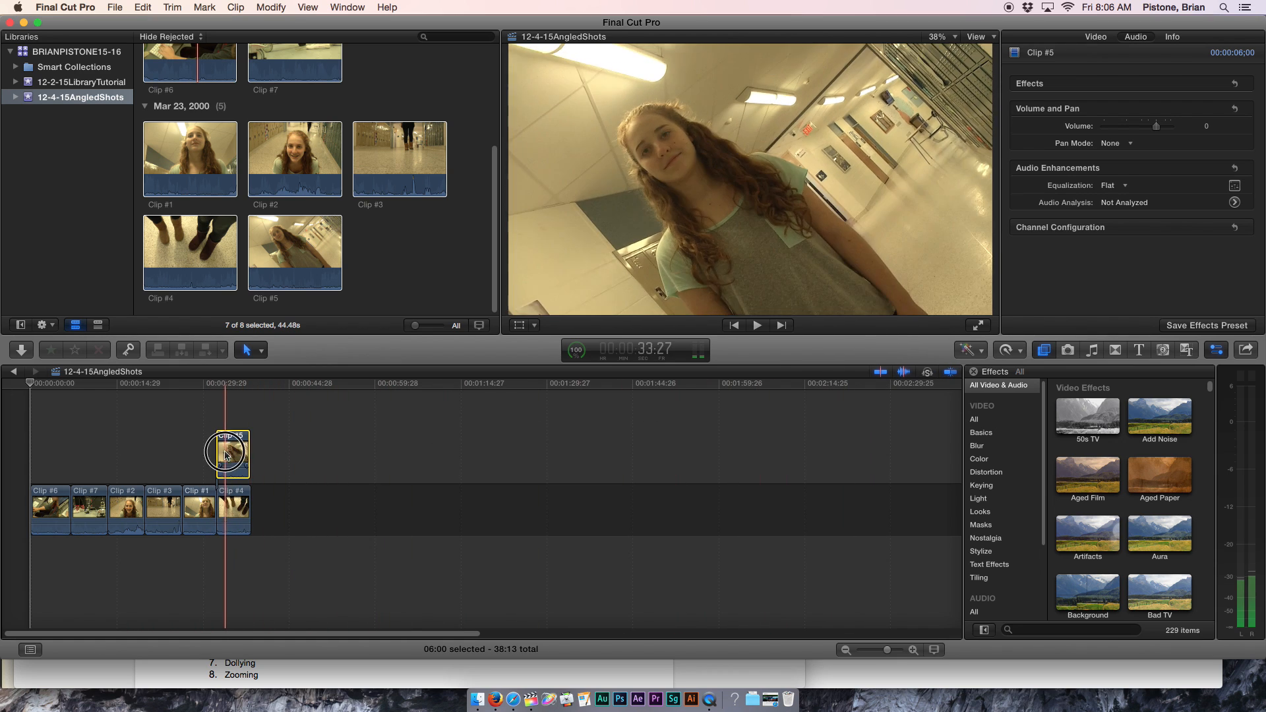
Move Clip #5 to the end of the primary storyline and set Clip #6's duration to 5:00.
{"action": "left_click_drag", "start_coordinate": [222, 454], "coordinate": [333, 504]}
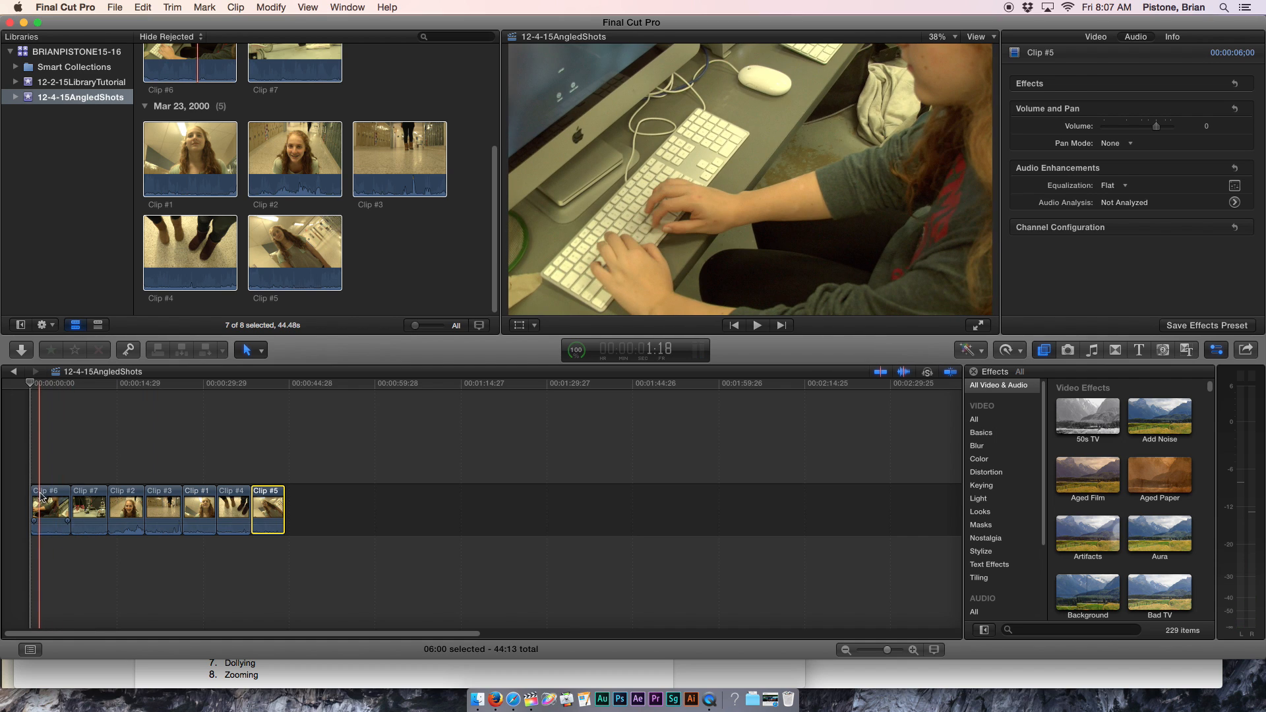
{"action": "left_click", "coordinate": [58, 508]}
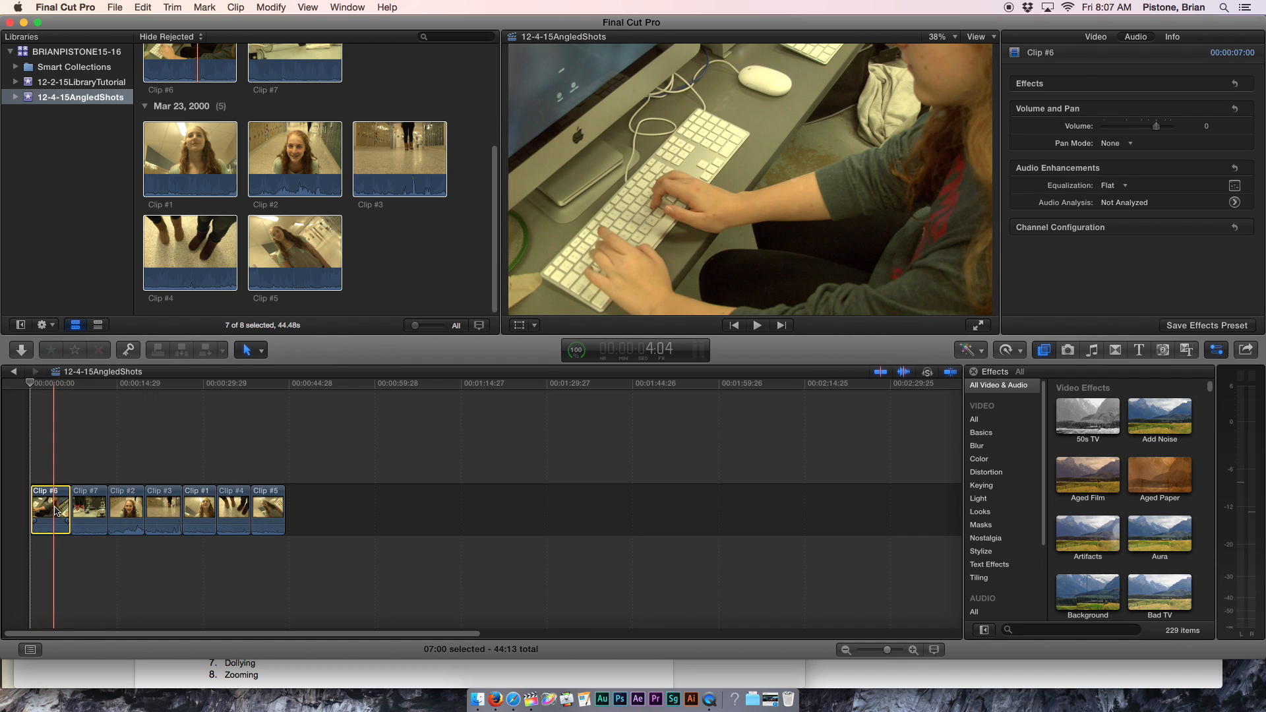
{"action": "right_click", "coordinate": [56, 509]}
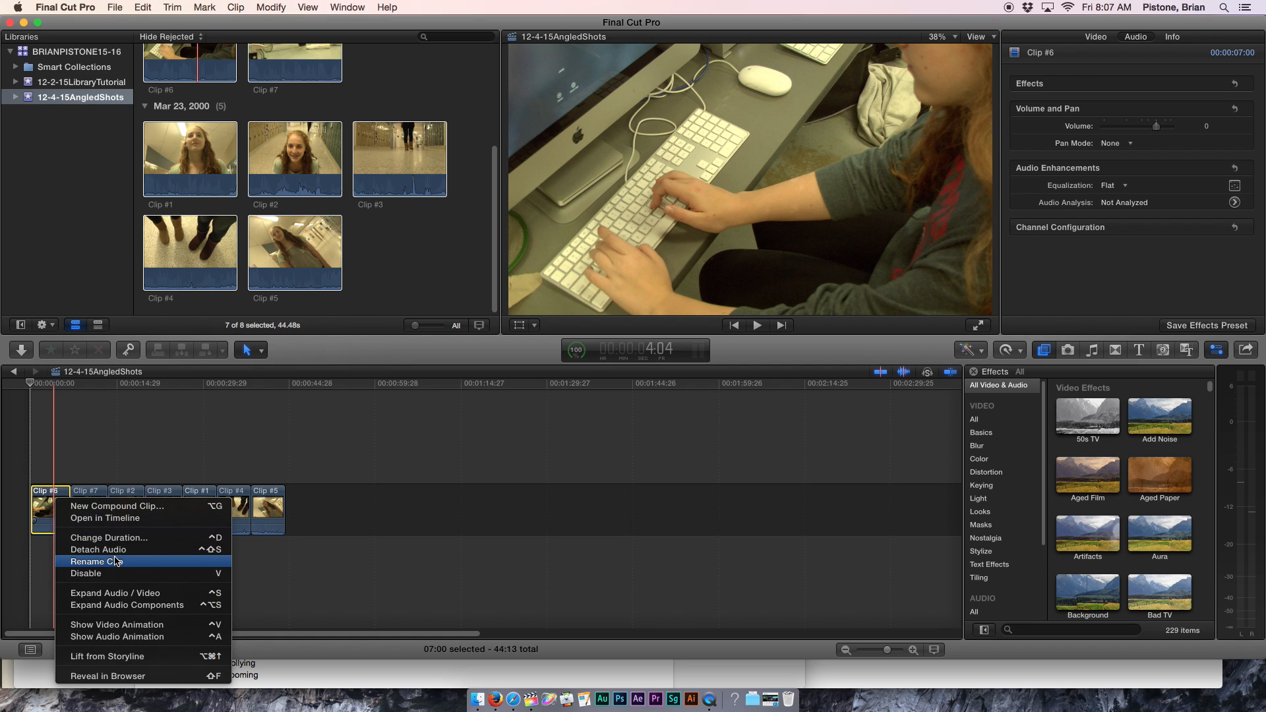
{"action": "left_click", "coordinate": [125, 538]}
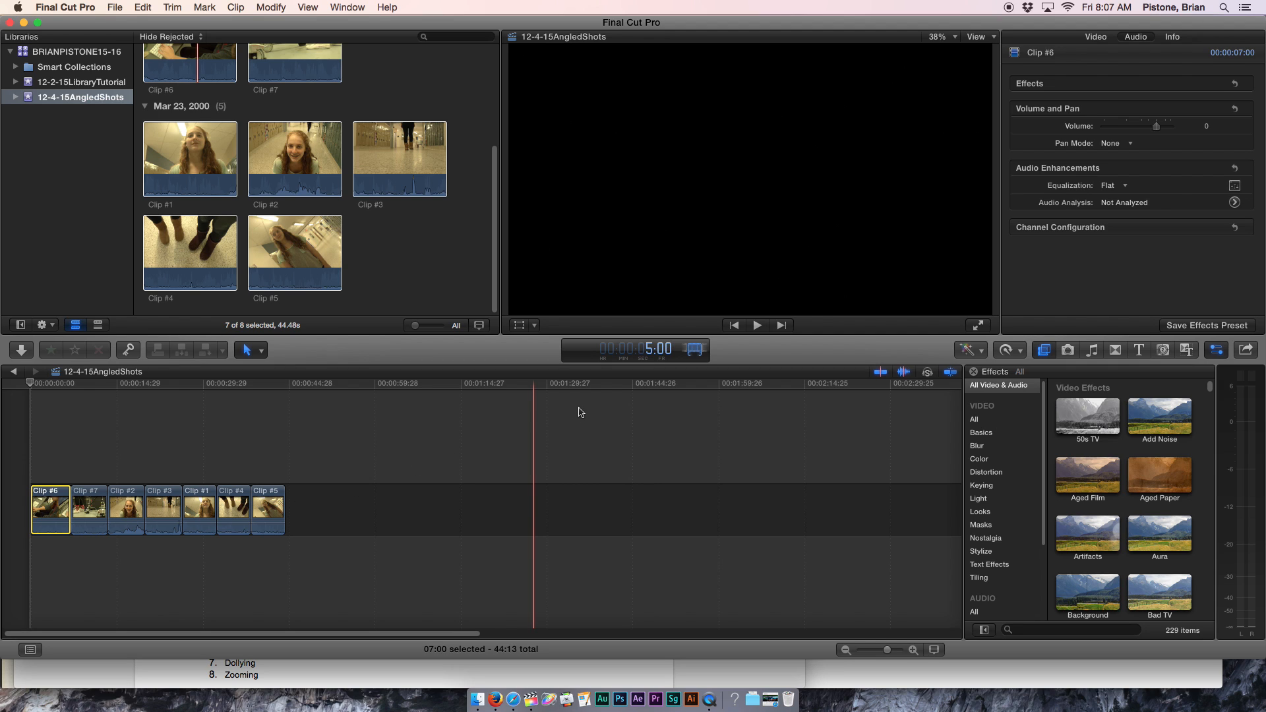
{"action": "type", "text": "500"}
{"action": "key", "text": "Return"}
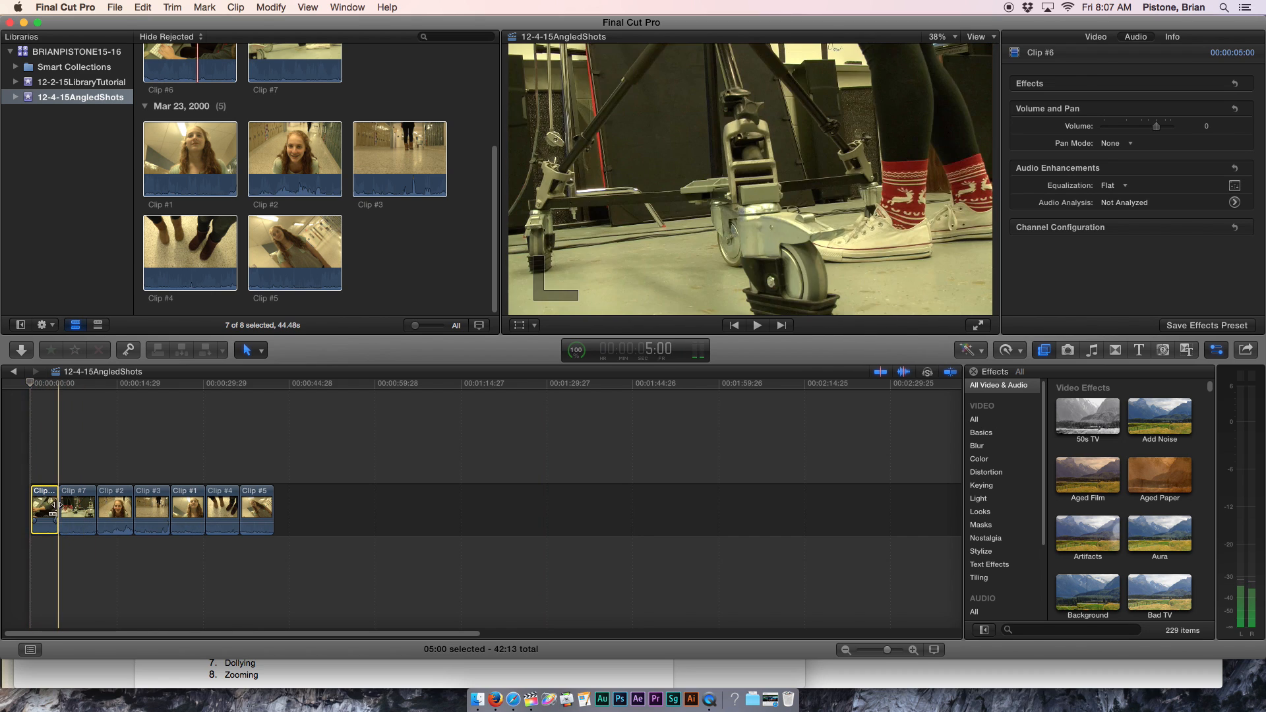
Trim the start of Clip #6 to a length of 3:01 and set its duration back to 5:00.
{"action": "left_click_drag", "start_coordinate": [53, 508], "coordinate": [46, 511]}
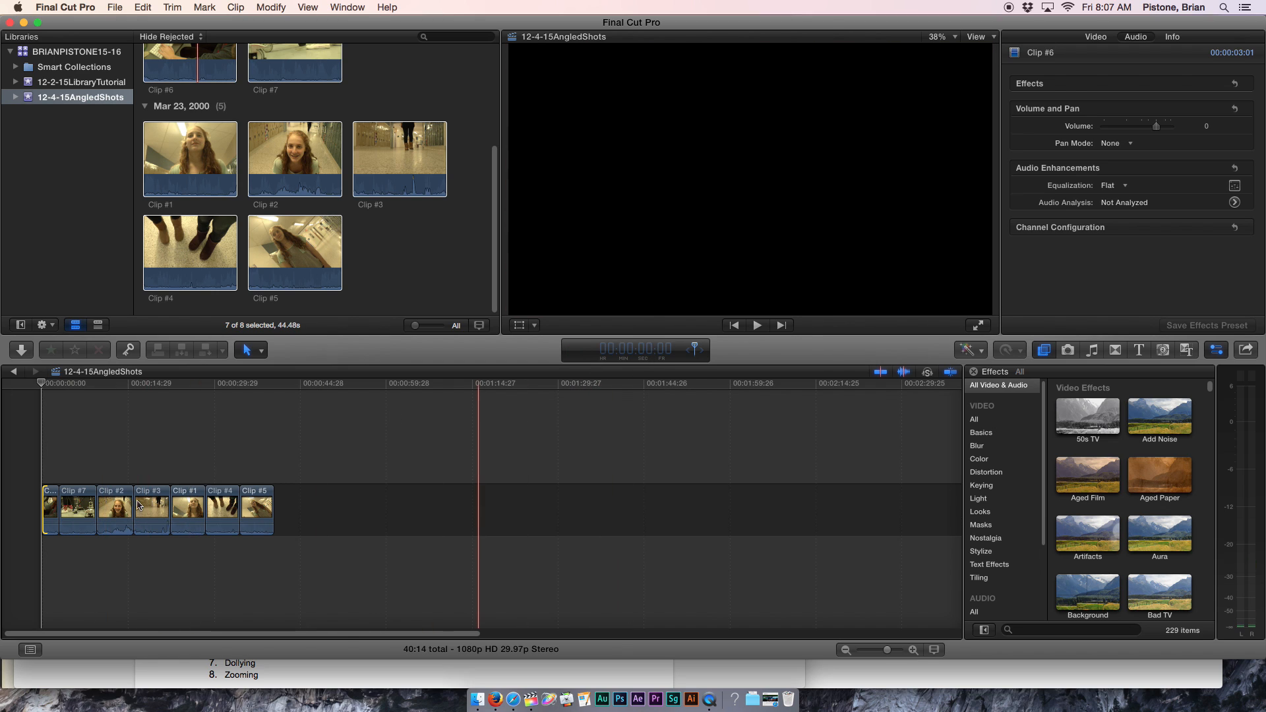
{"action": "left_click", "coordinate": [46, 521]}
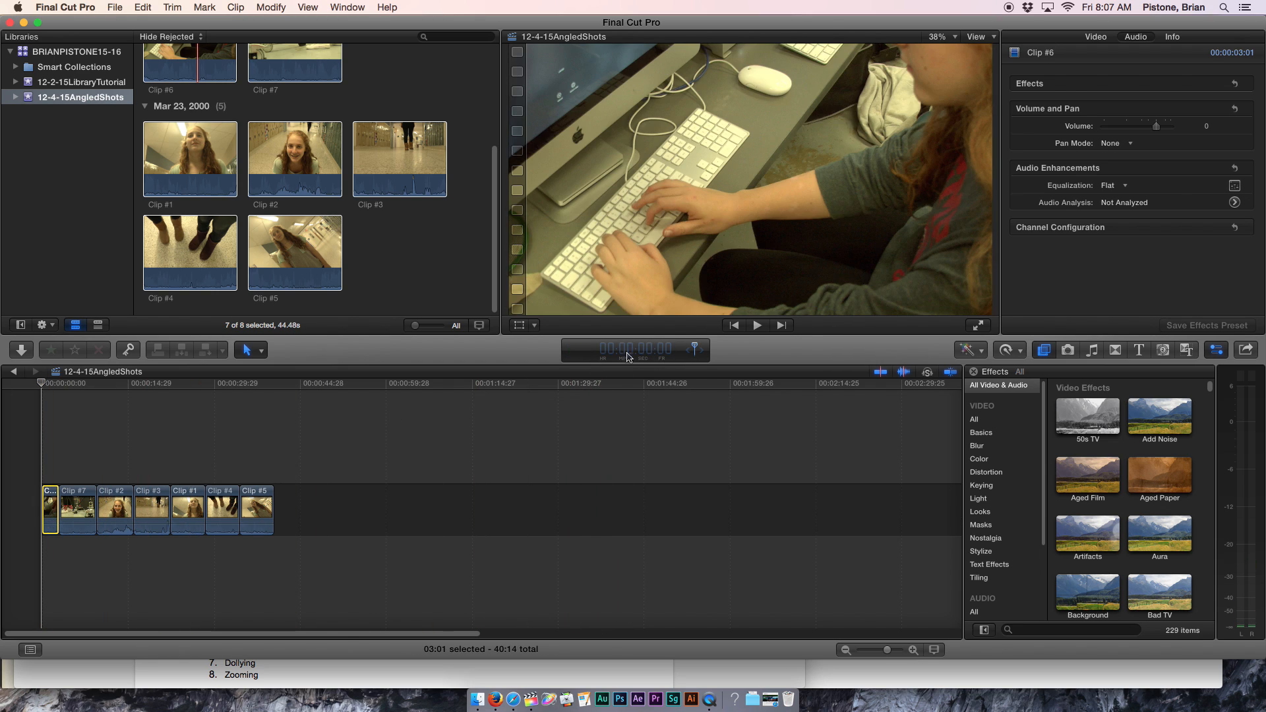
{"action": "right_click", "coordinate": [52, 515]}
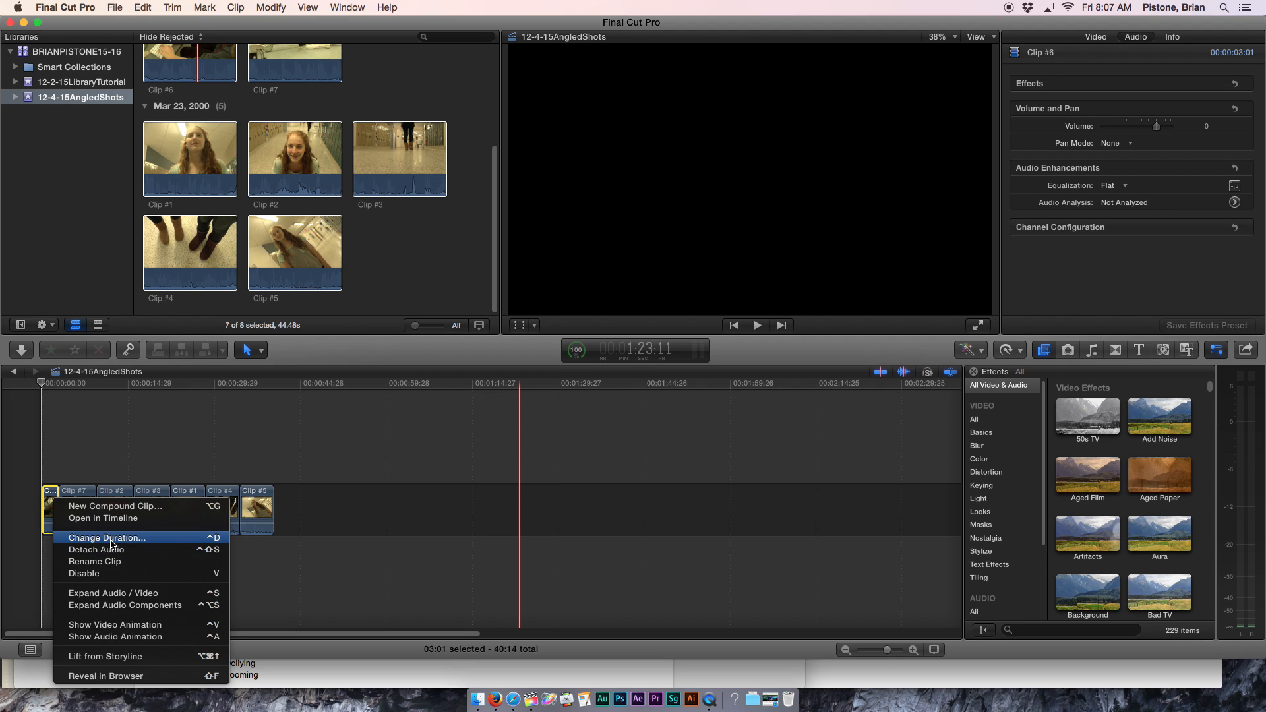
{"action": "left_click", "coordinate": [50, 499]}
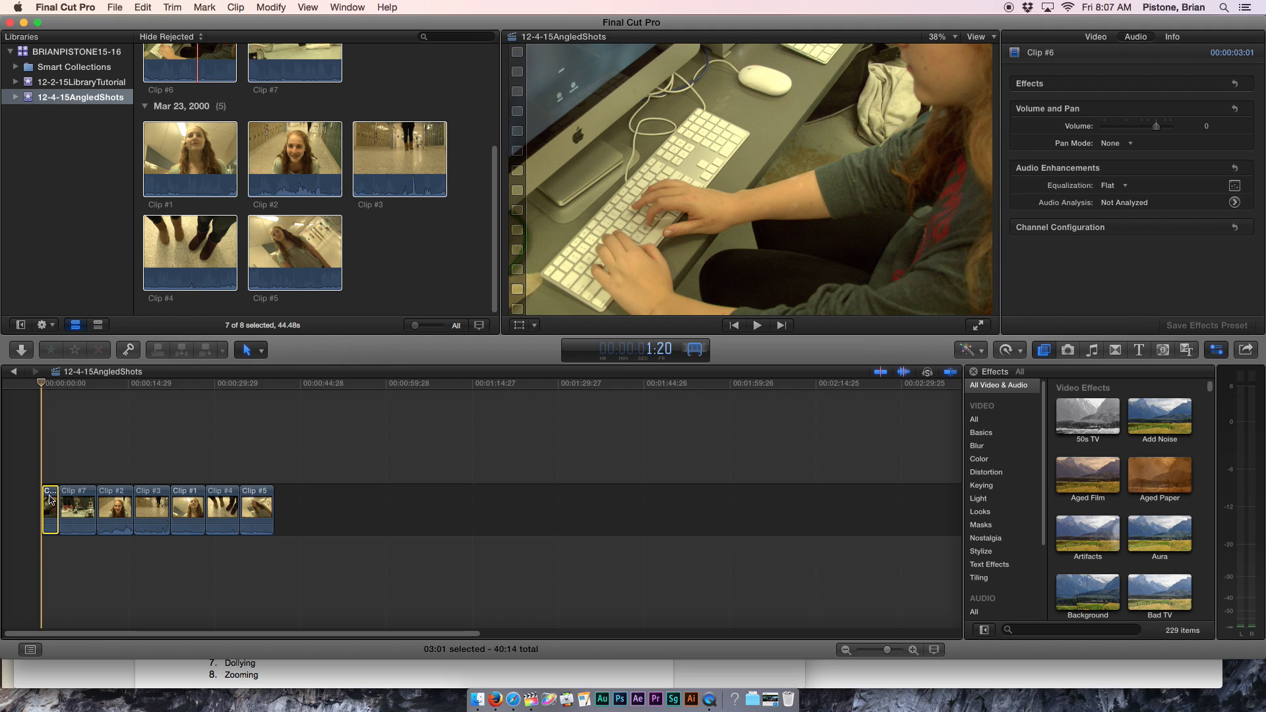
{"action": "key", "text": "Return"}
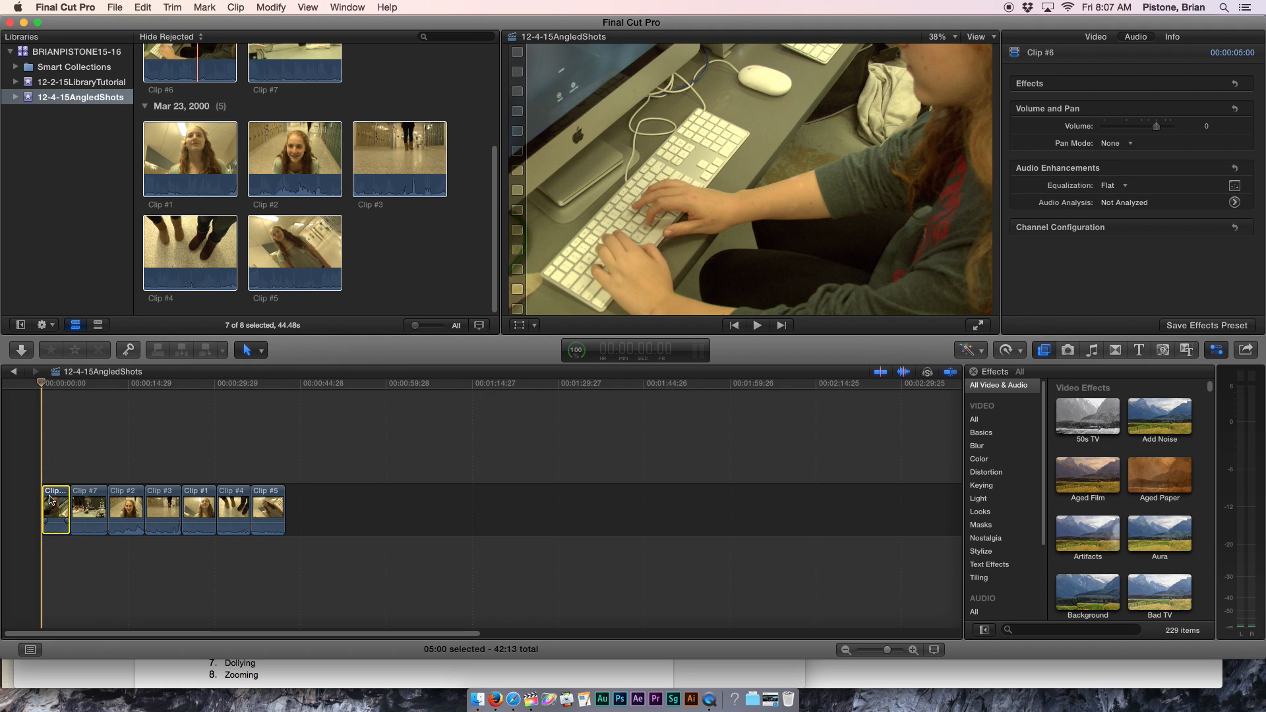
{"action": "key", "text": "space"}
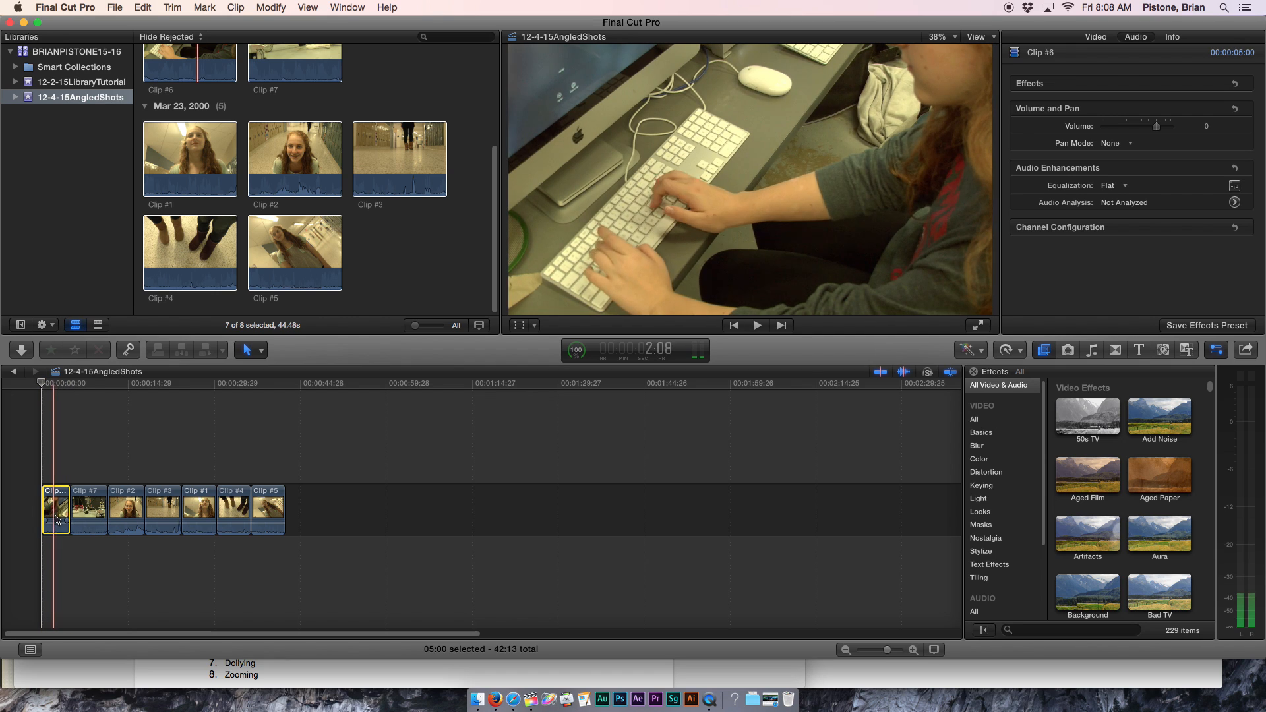
Set the duration of the six clips after Clip #6 to 5 seconds each and check them in the timeline.
{"action": "left_click", "coordinate": [91, 461]}
{"action": "left_click_drag", "start_coordinate": [280, 570], "coordinate": [90, 470]}
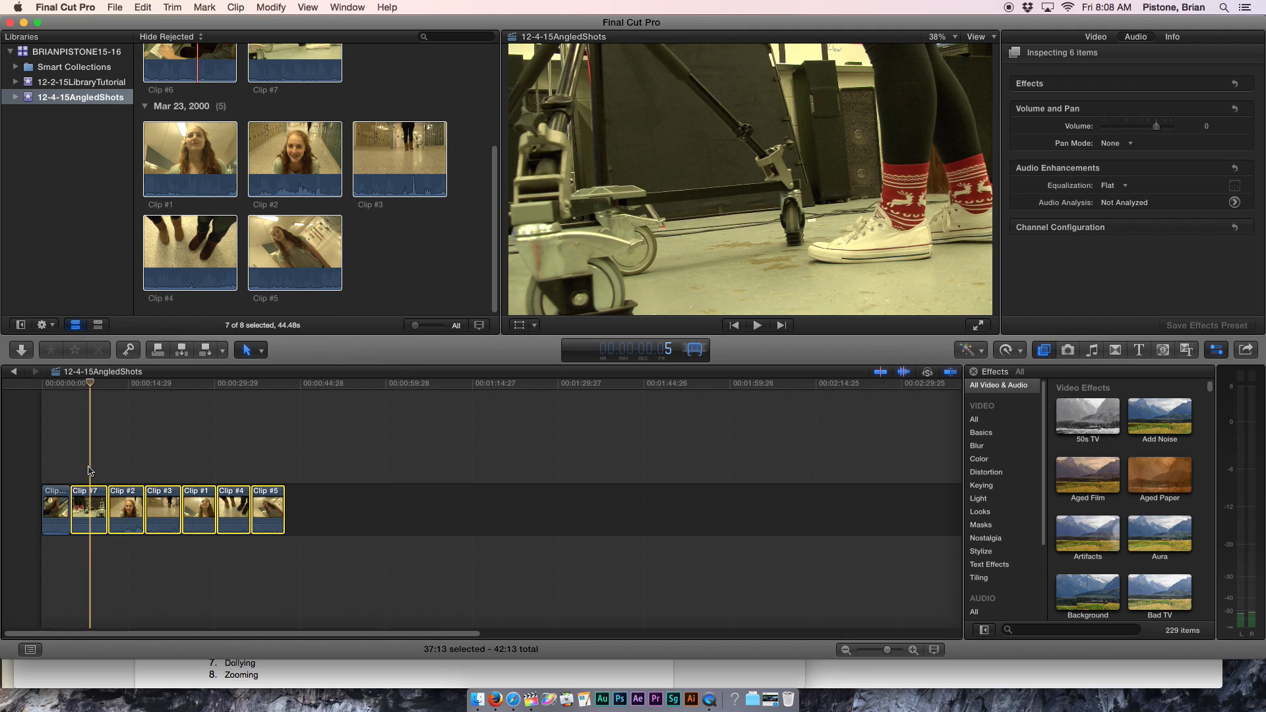
{"action": "key", "text": "Return"}
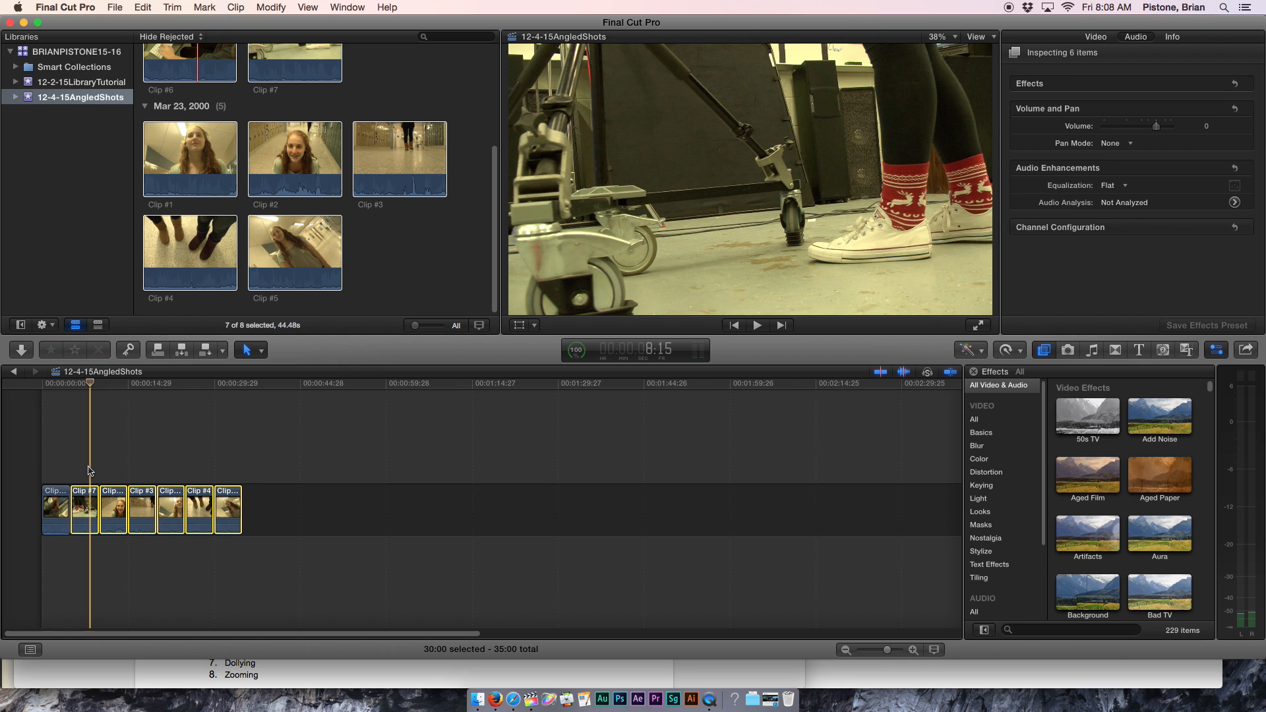
{"action": "left_click", "coordinate": [140, 458]}
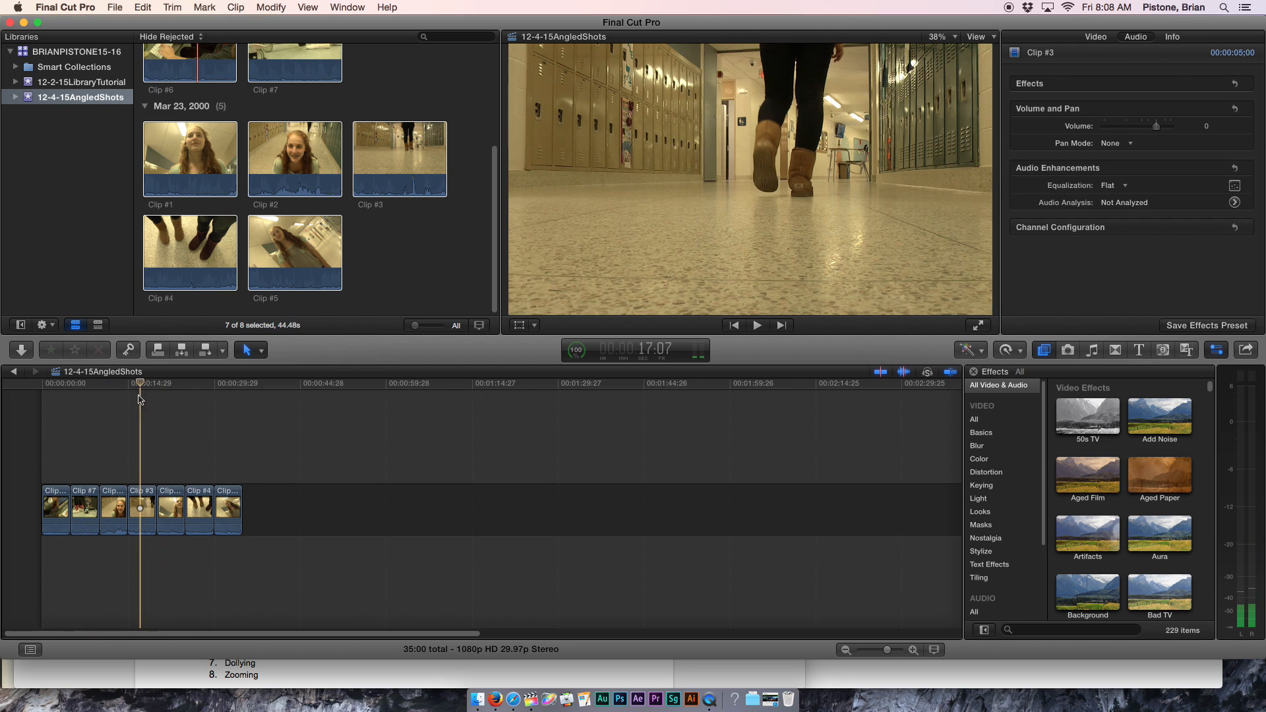
{"action": "left_click", "coordinate": [64, 459]}
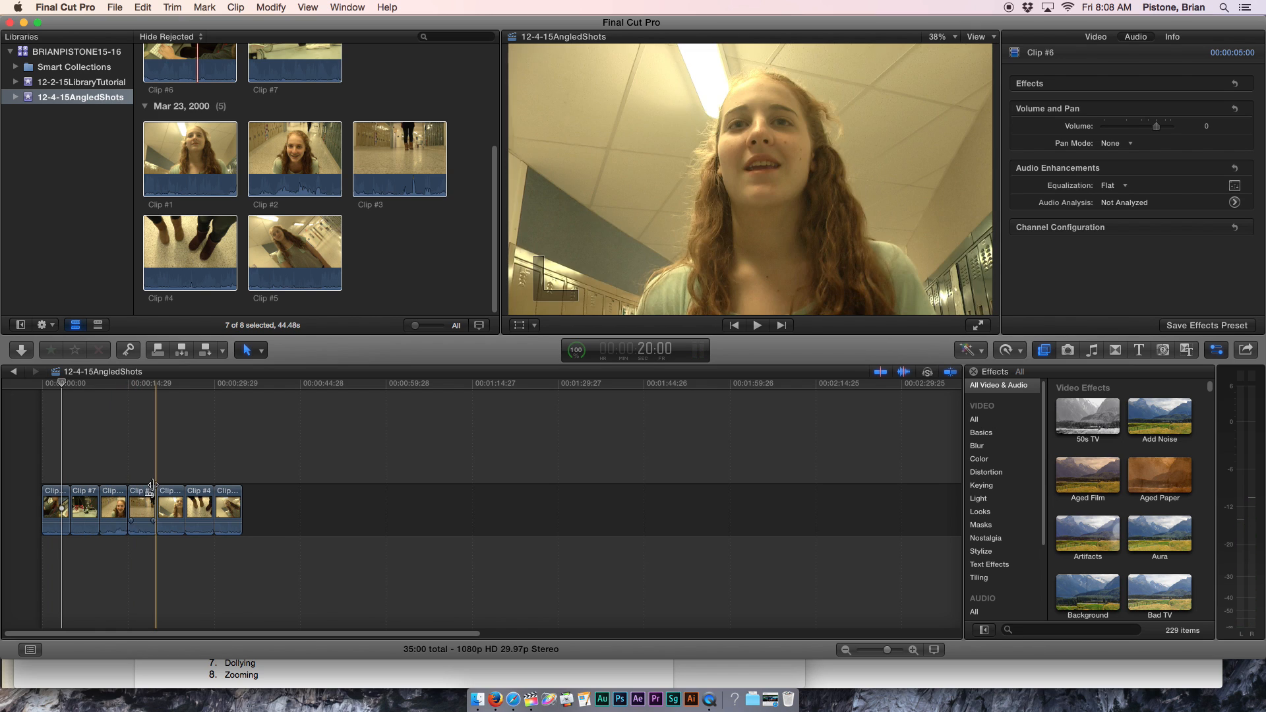
Move Clip #1 to the start of the timeline and check the Angled Shots order in Safari's Video Scavenger Hunt document.
{"action": "left_click_drag", "start_coordinate": [160, 501], "coordinate": [43, 507]}
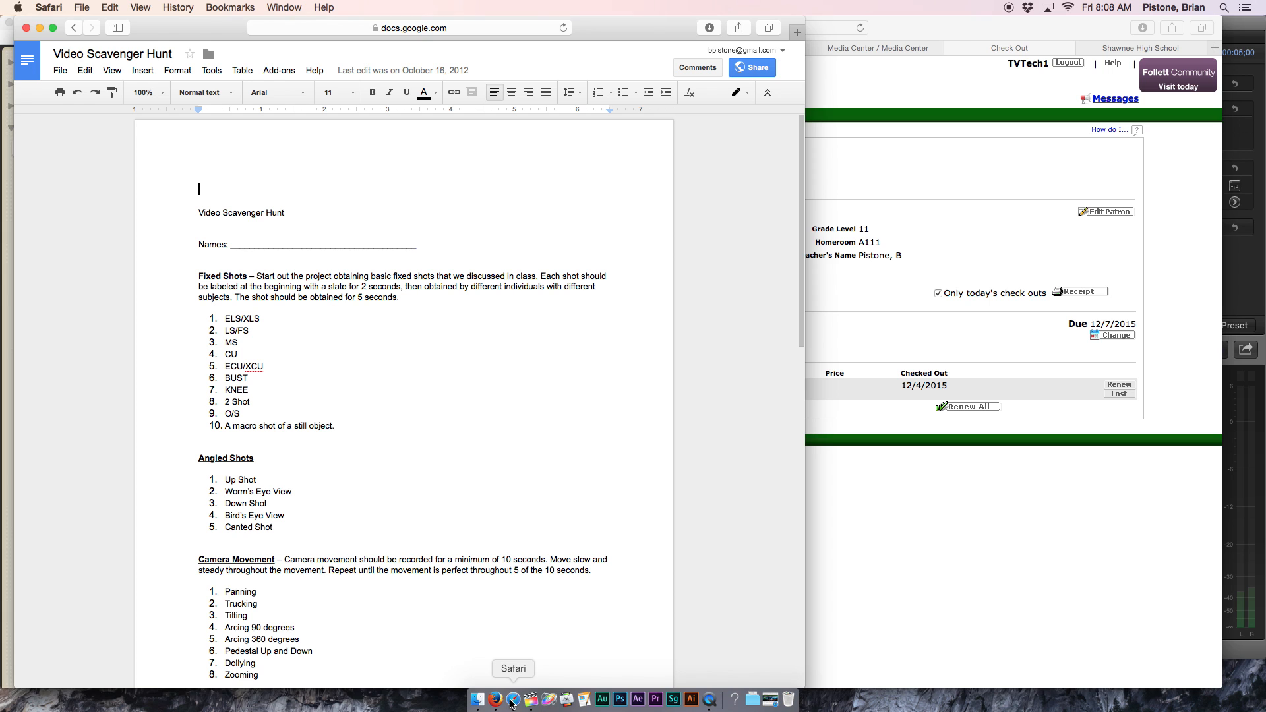
{"action": "left_click", "coordinate": [513, 700]}
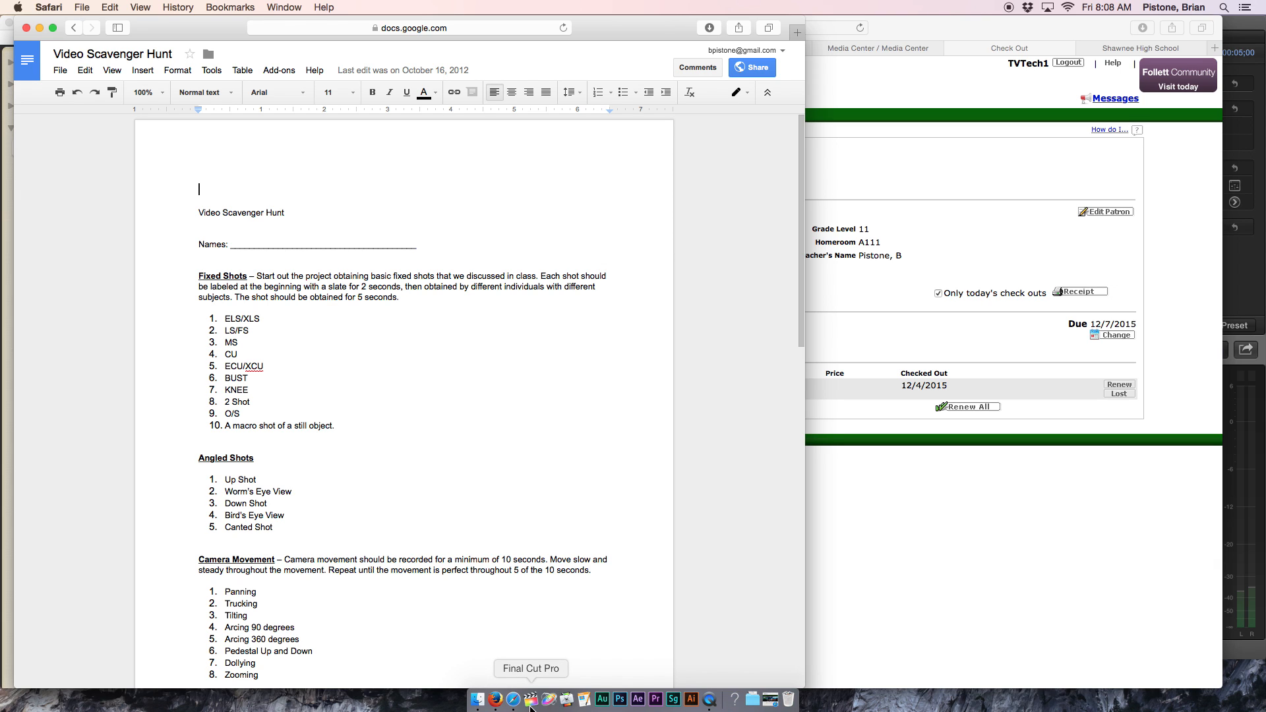
{"action": "left_click", "coordinate": [530, 700]}
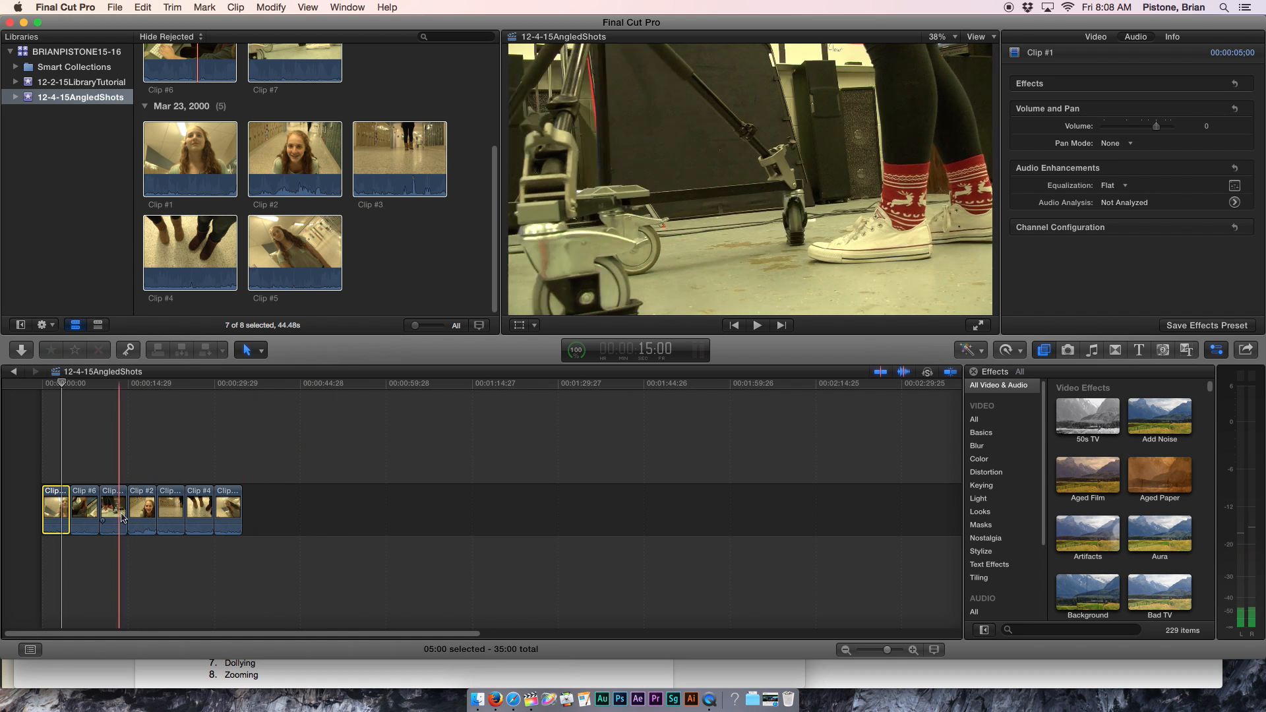
Reorder the clips so Clip #7 and Clip #2 precede Clip #6 and Clip #5 precedes Clip #4, and delete Clip #4.
{"action": "mouse_move", "coordinate": [109, 514]}
{"action": "left_mouse_down"}
{"action": "mouse_move", "coordinate": [84, 514]}
{"action": "mouse_move", "coordinate": [111, 513]}
{"action": "left_mouse_up"}
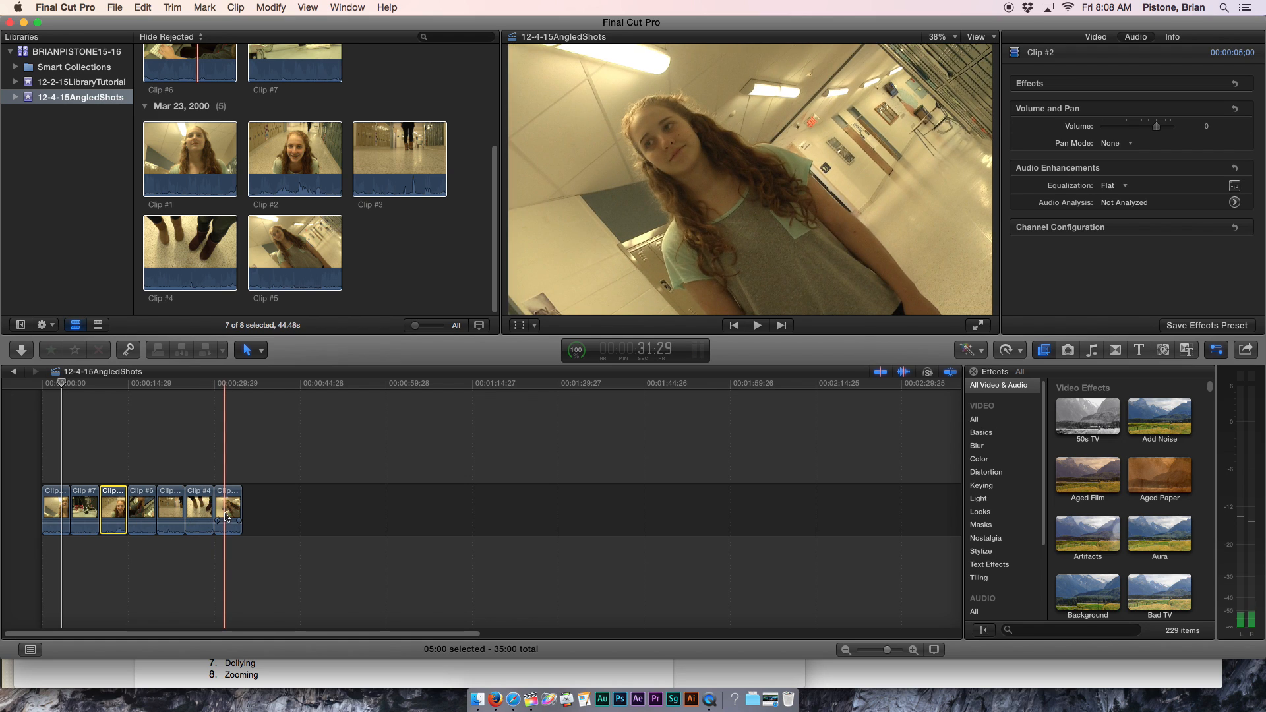
{"action": "left_click_drag", "start_coordinate": [224, 517], "coordinate": [172, 519]}
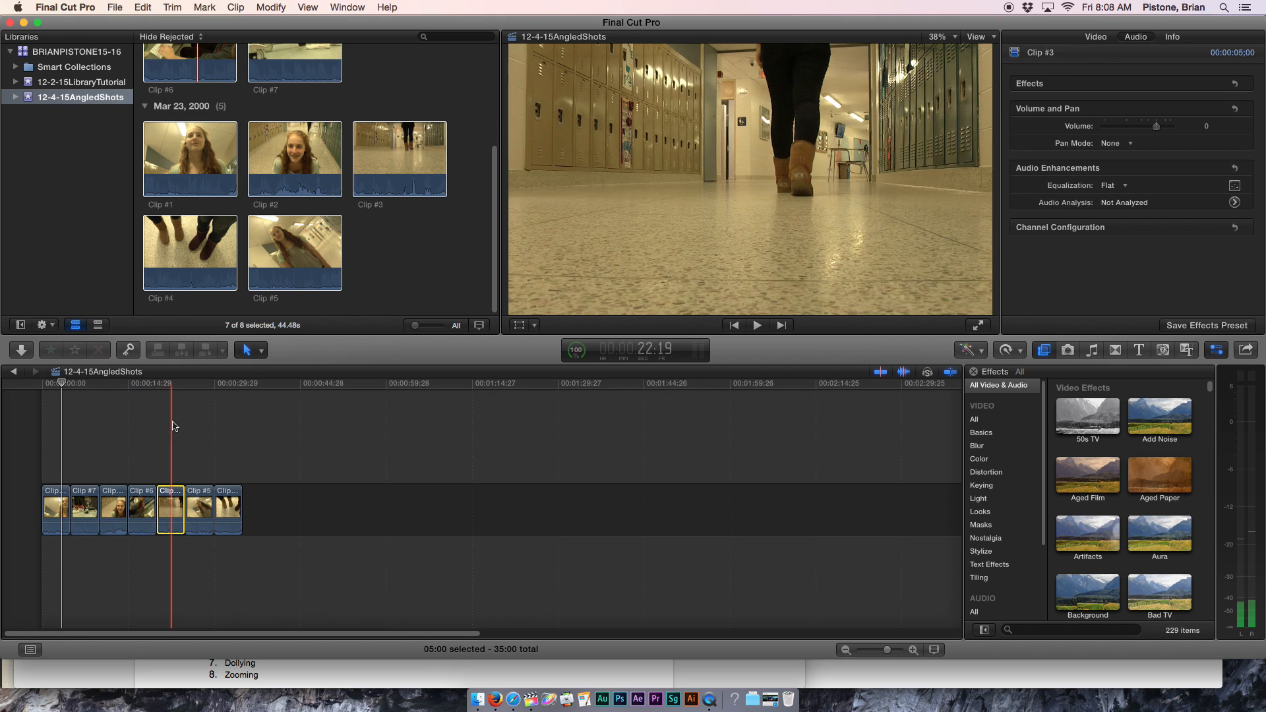
{"action": "left_click", "coordinate": [236, 510]}
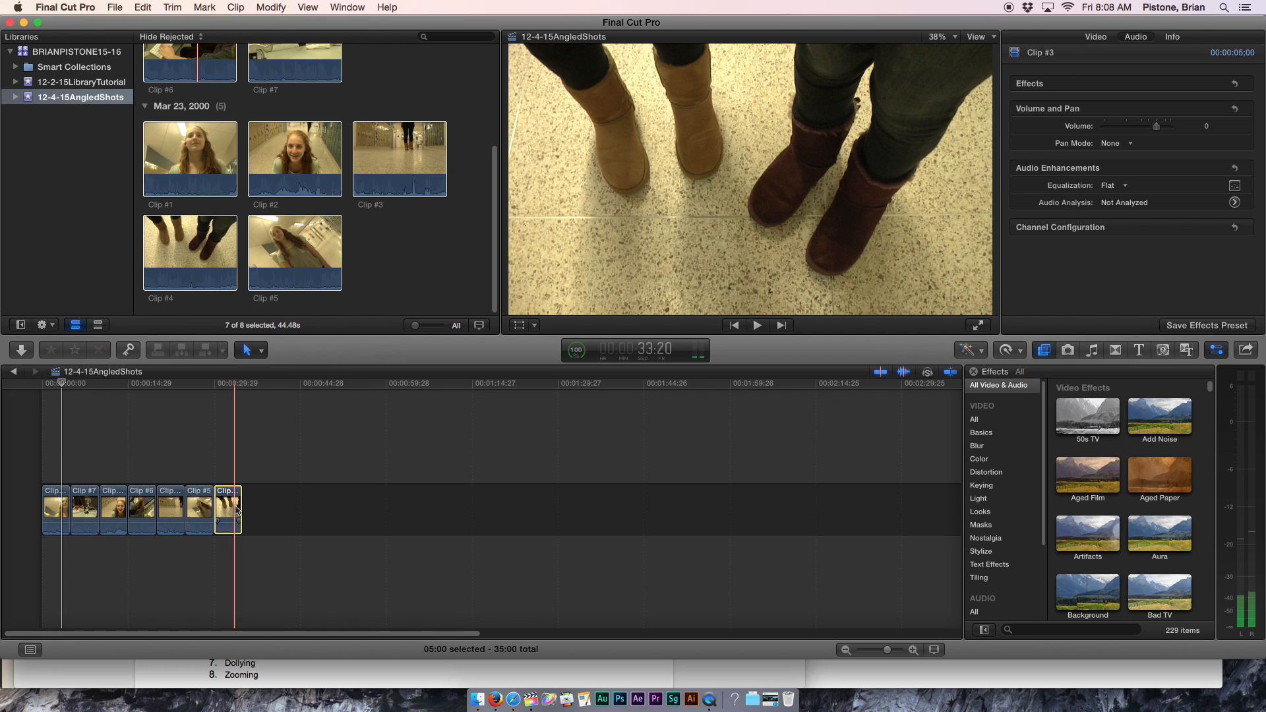
{"action": "key", "text": "Delete"}
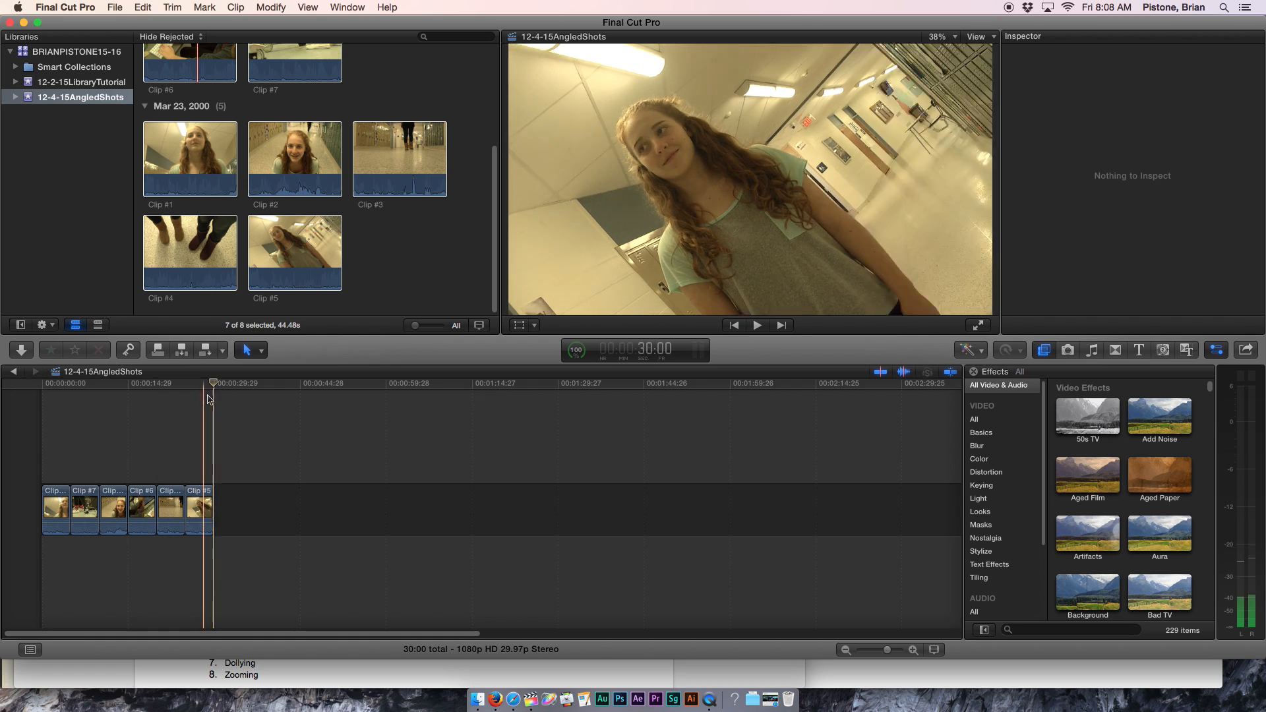
Open the Color Board and video scopes for Clip #1 and set the scope to RGB Parade.
{"action": "left_click", "coordinate": [54, 440]}
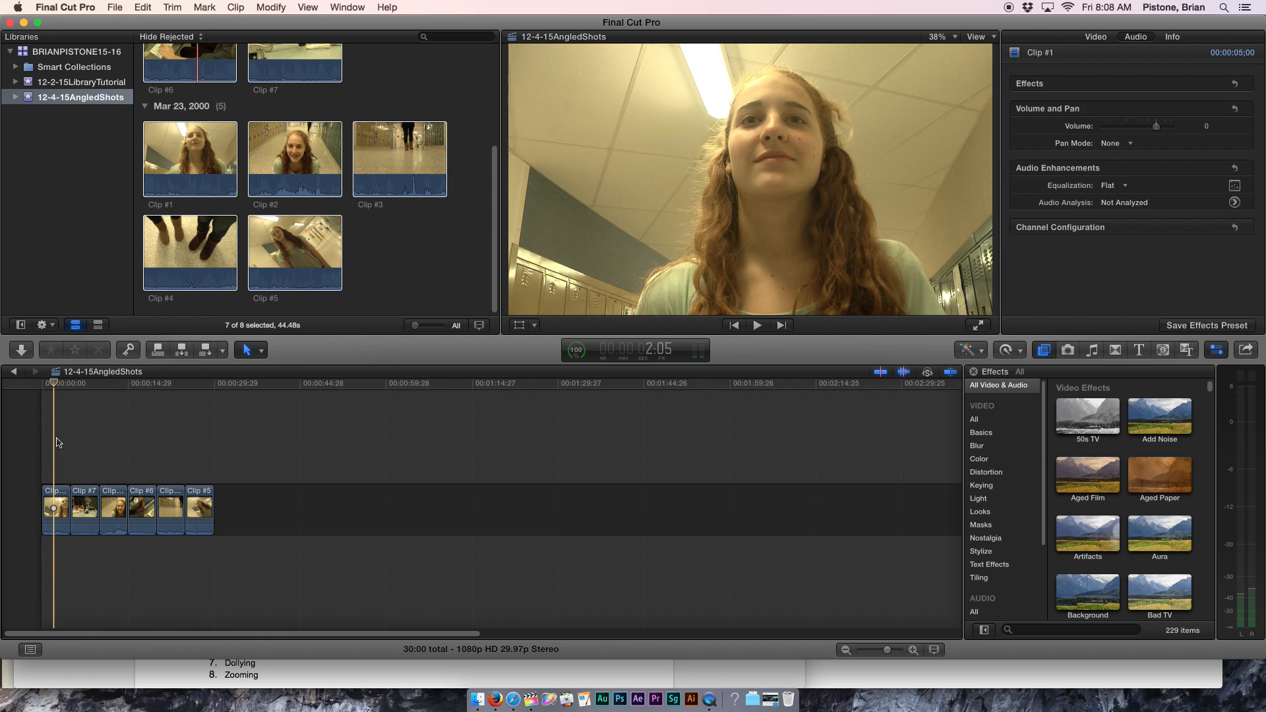
{"action": "left_click", "coordinate": [61, 502]}
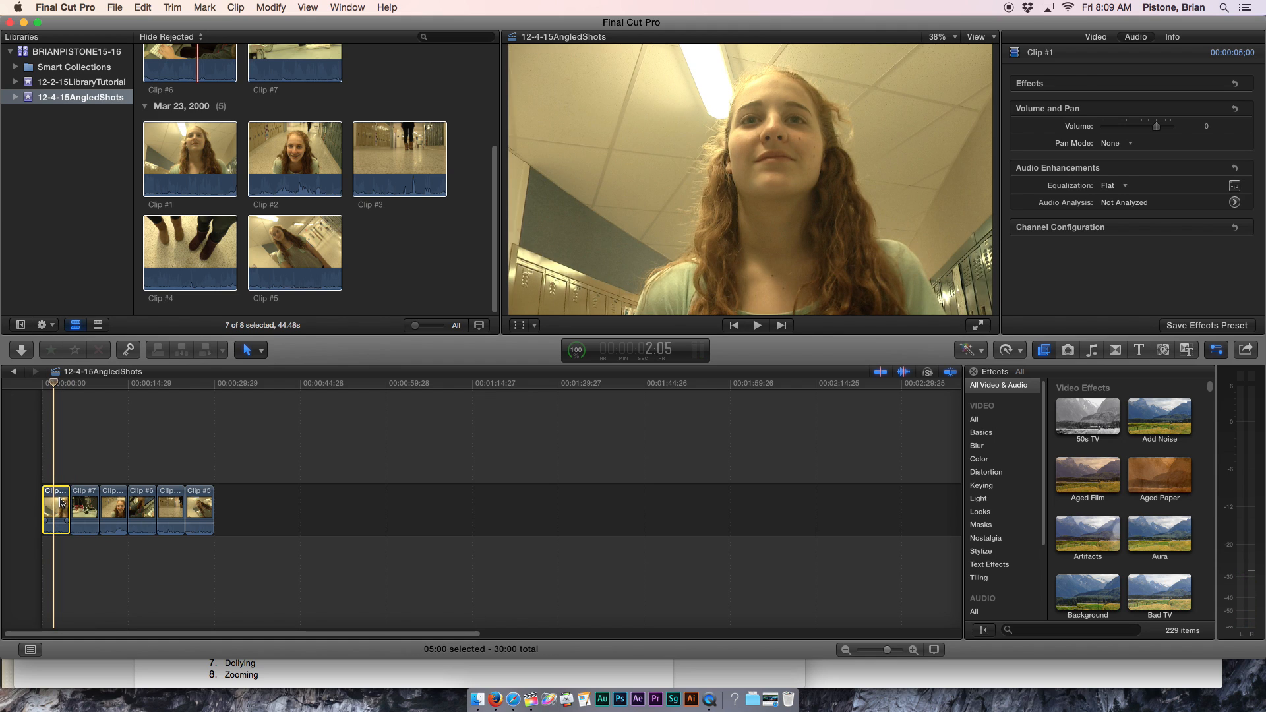
{"action": "key", "text": "super+6"}
{"action": "key", "text": "super+7"}
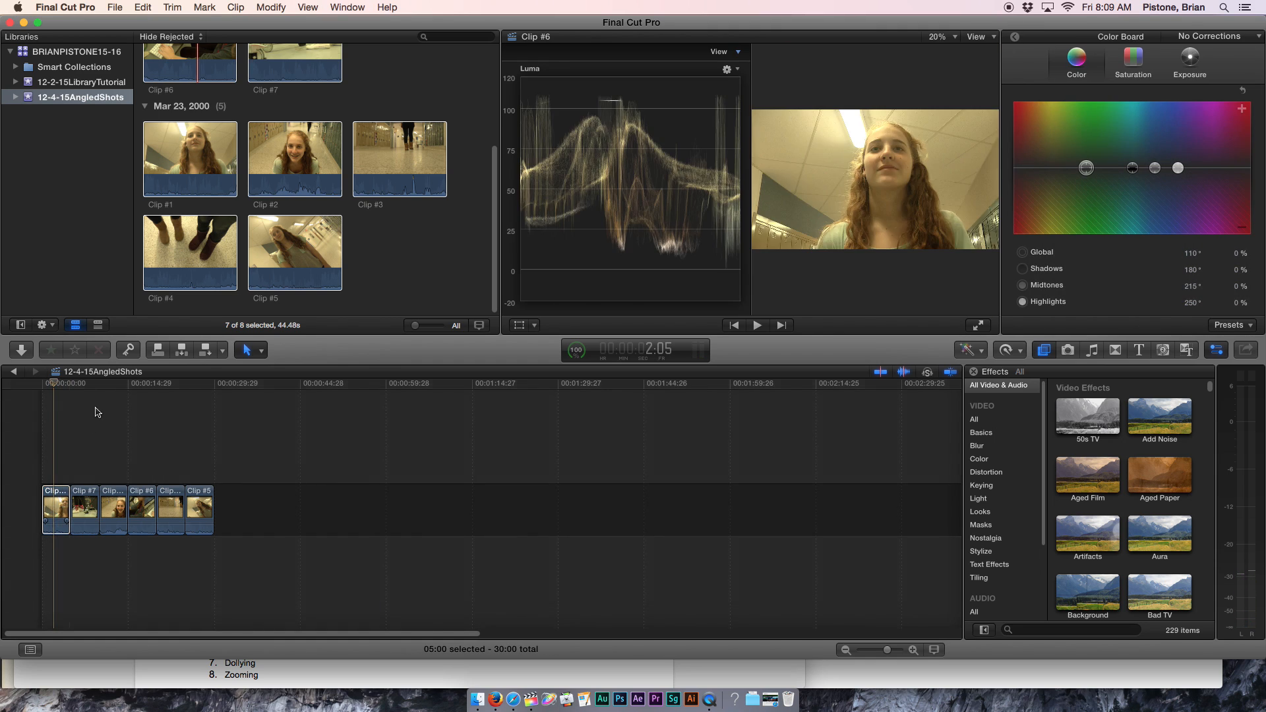
{"action": "left_click", "coordinate": [738, 70]}
{"action": "left_click", "coordinate": [759, 142]}
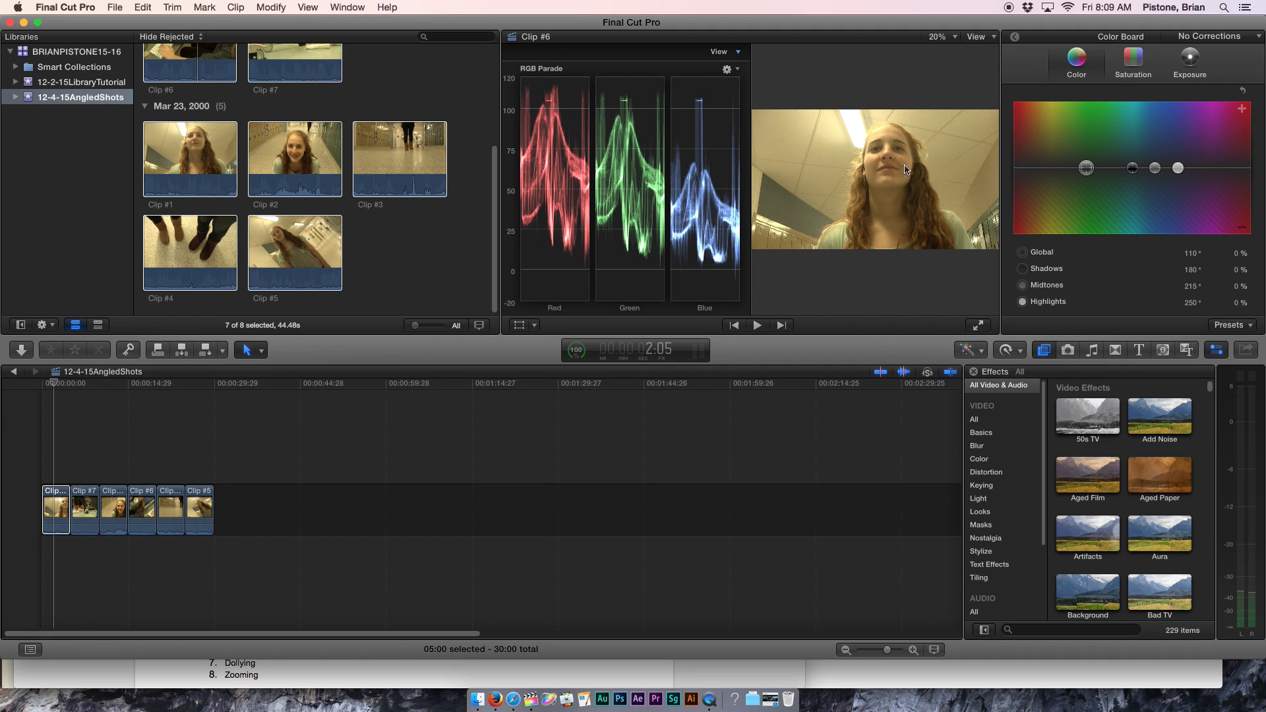
Color-correct Clip #1 with highlights at 239°, 37% and midtones at 215°, 6%, plus exposure of 6% for highlights and 2% for midtones.
{"action": "left_click_drag", "start_coordinate": [1178, 171], "coordinate": [1168, 160]}
{"action": "left_click_drag", "start_coordinate": [1170, 150], "coordinate": [1149, 167]}
{"action": "left_click", "coordinate": [1190, 60]}
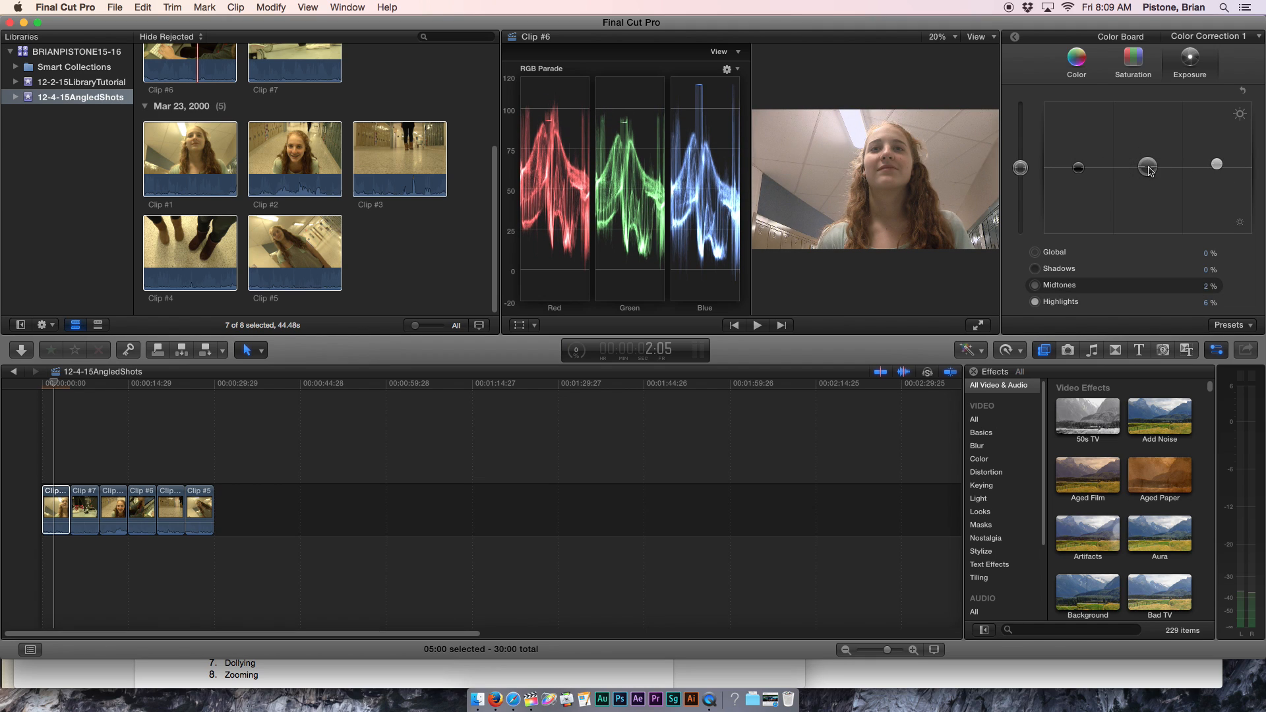
{"action": "left_click", "coordinate": [1083, 170]}
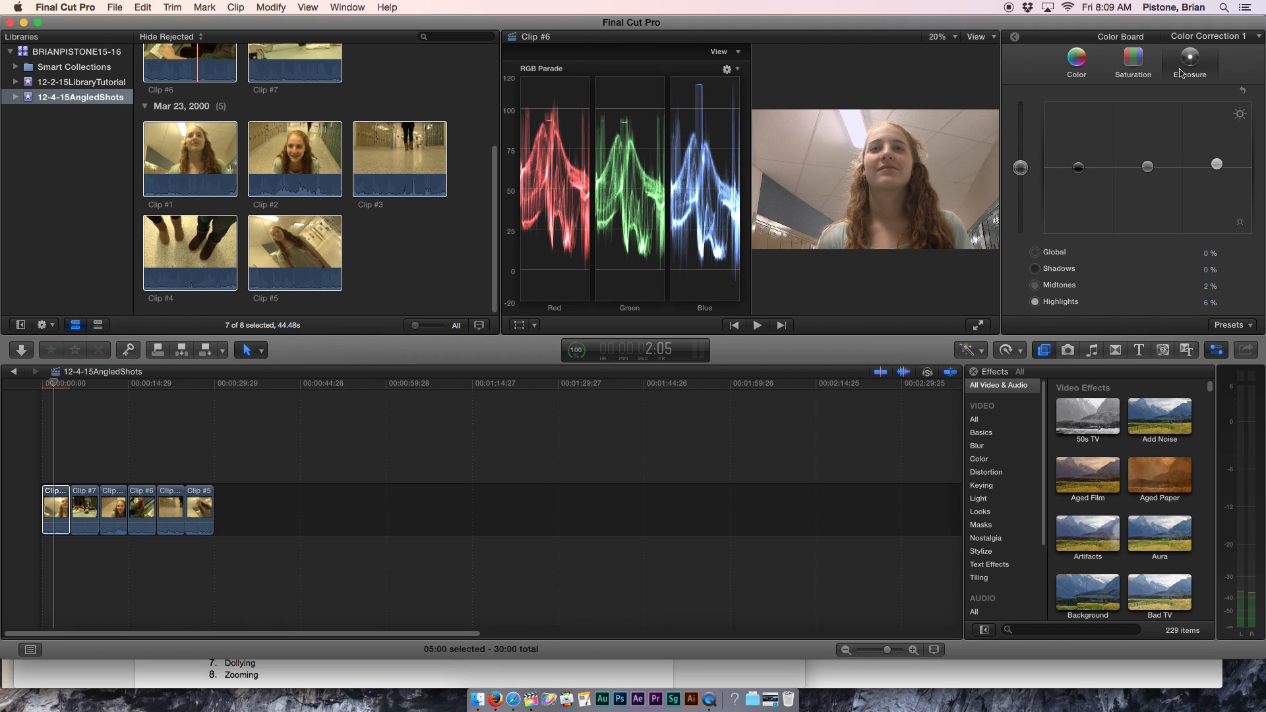
{"action": "left_click", "coordinate": [1073, 69]}
{"action": "left_click_drag", "start_coordinate": [1179, 149], "coordinate": [1155, 164]}
Copy Clip #1 and paste only its Color Correction 1 attribute onto the other five timeline clips.
{"action": "left_click", "coordinate": [155, 388]}
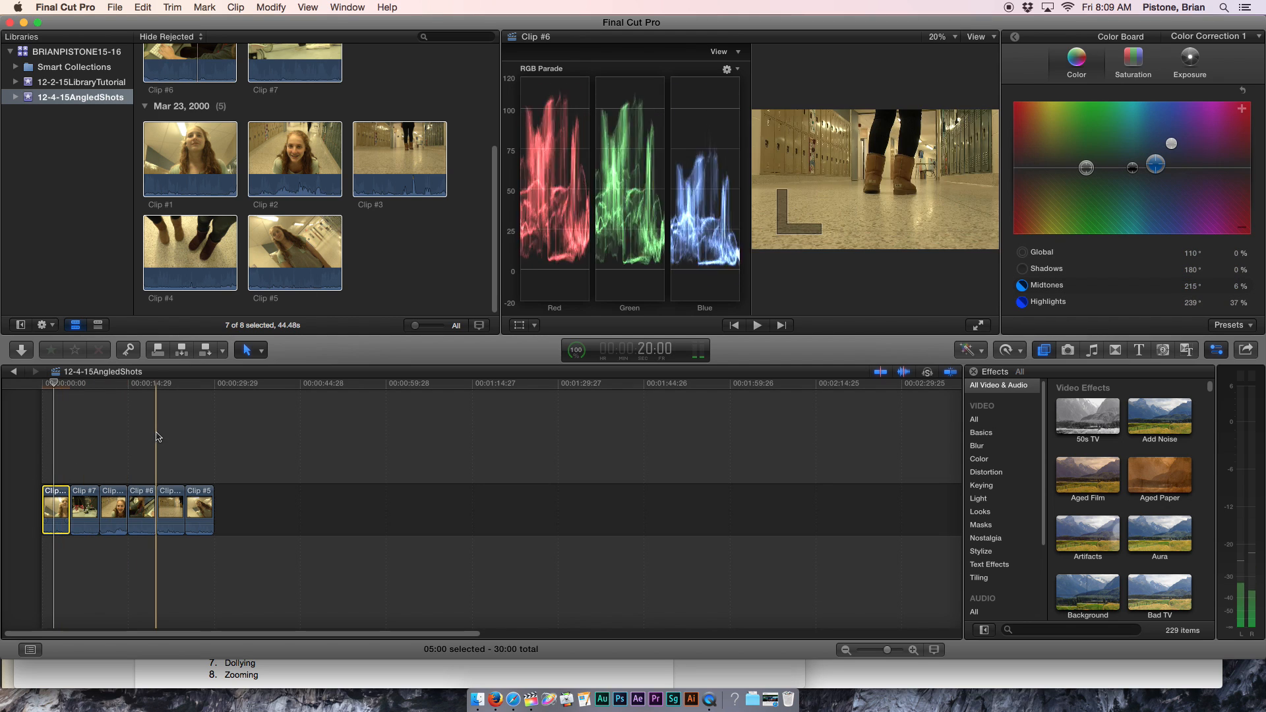
{"action": "left_click", "coordinate": [58, 506]}
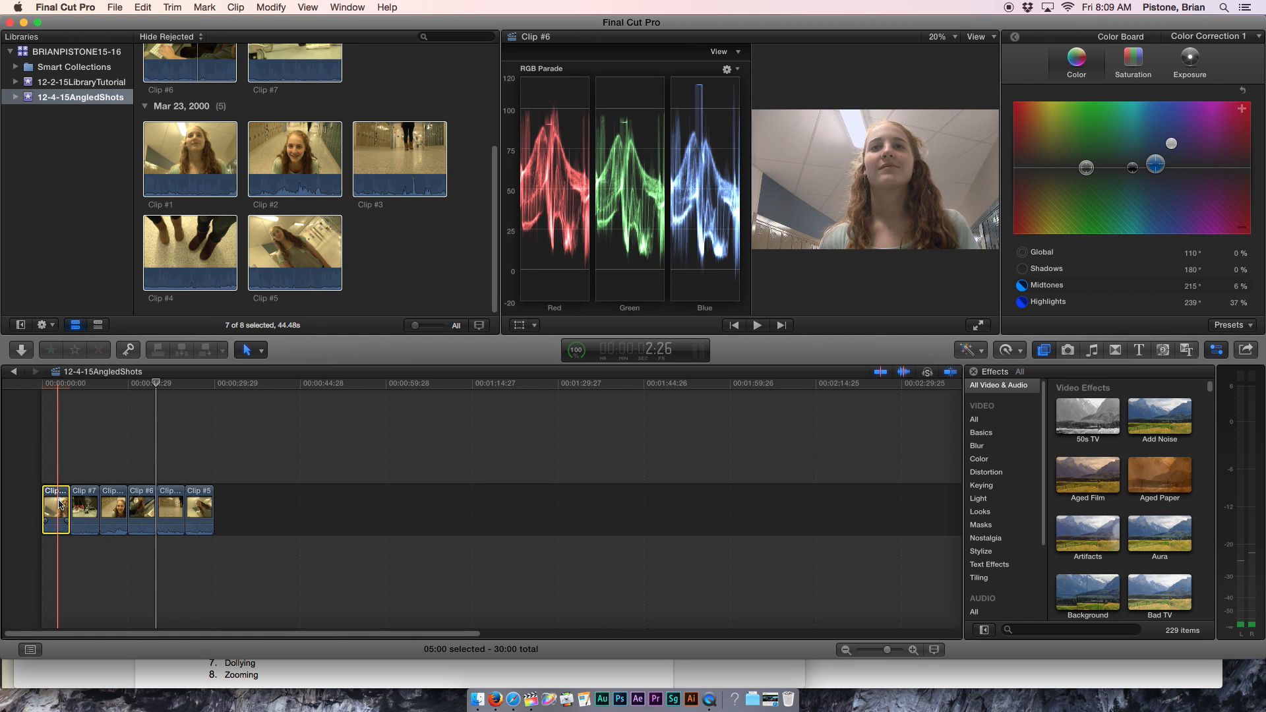
{"action": "left_click_drag", "start_coordinate": [99, 461], "coordinate": [196, 548]}
{"action": "key", "text": "super+shift+v"}
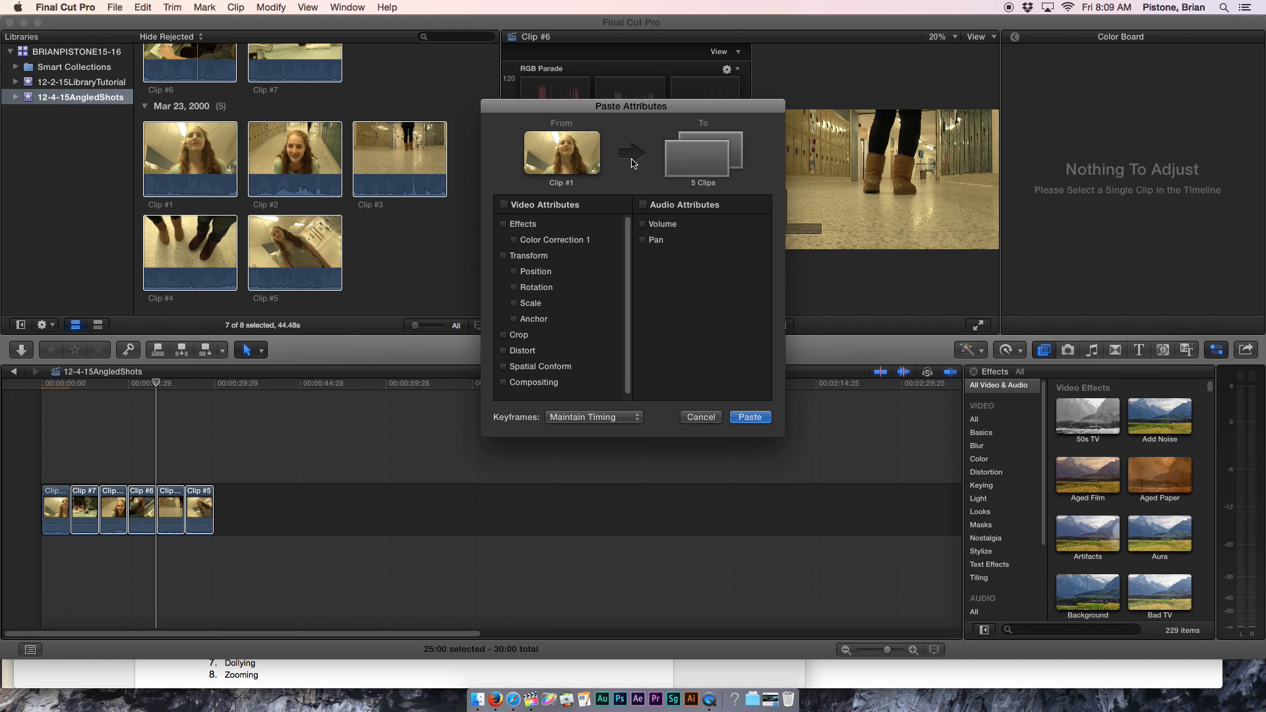
{"action": "left_click", "coordinate": [514, 241]}
{"action": "left_click", "coordinate": [750, 416]}
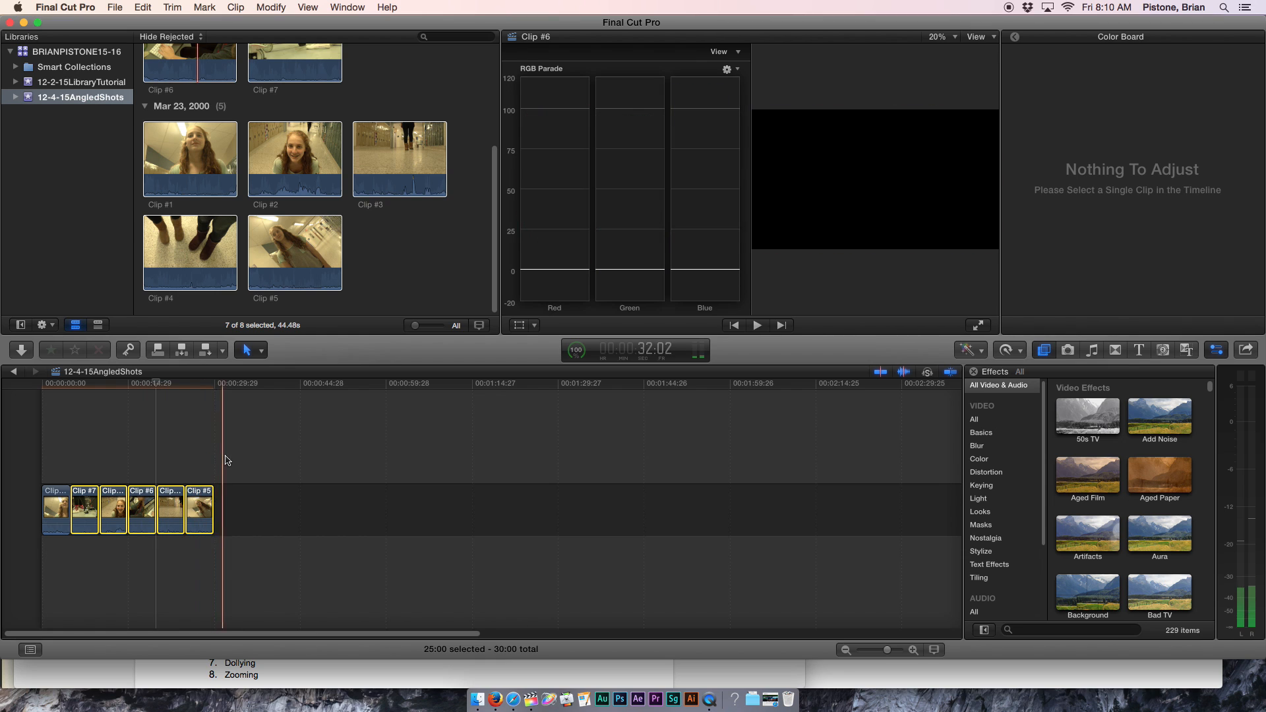
Add a Basic Lower Third title above Clip #1 at the start of the timeline.
{"action": "left_click", "coordinate": [265, 476]}
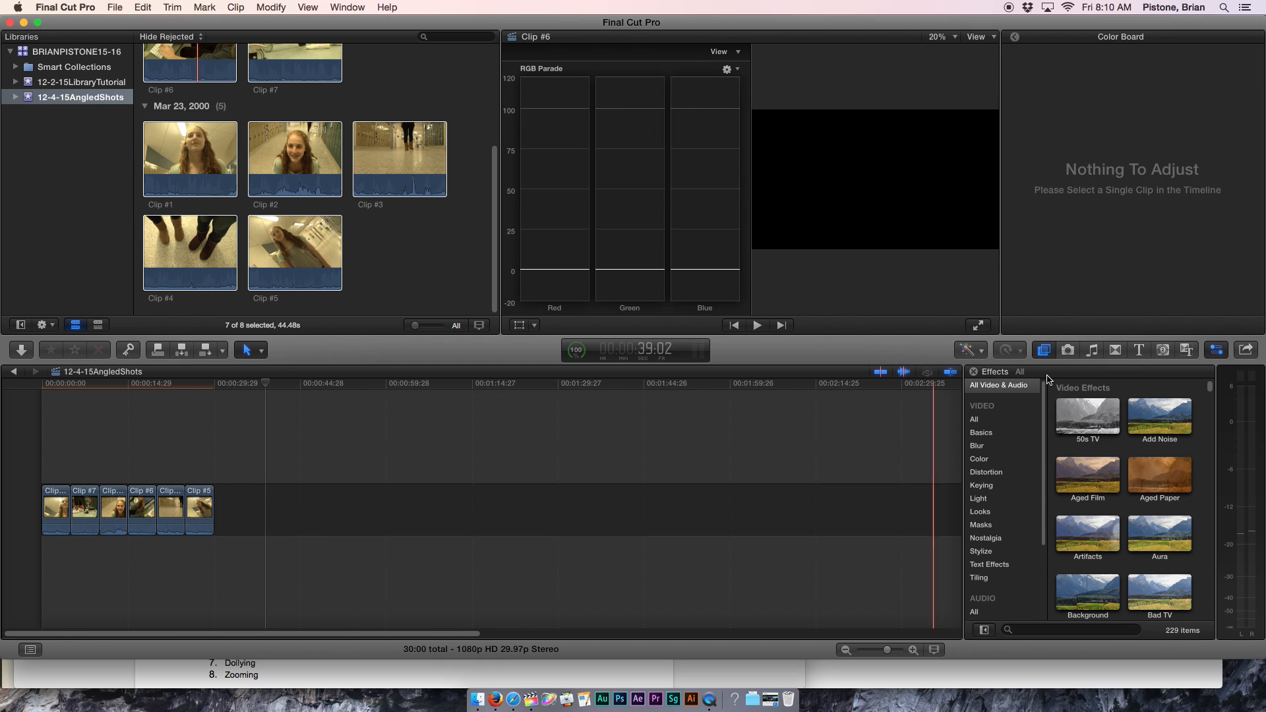
{"action": "left_click", "coordinate": [1138, 353]}
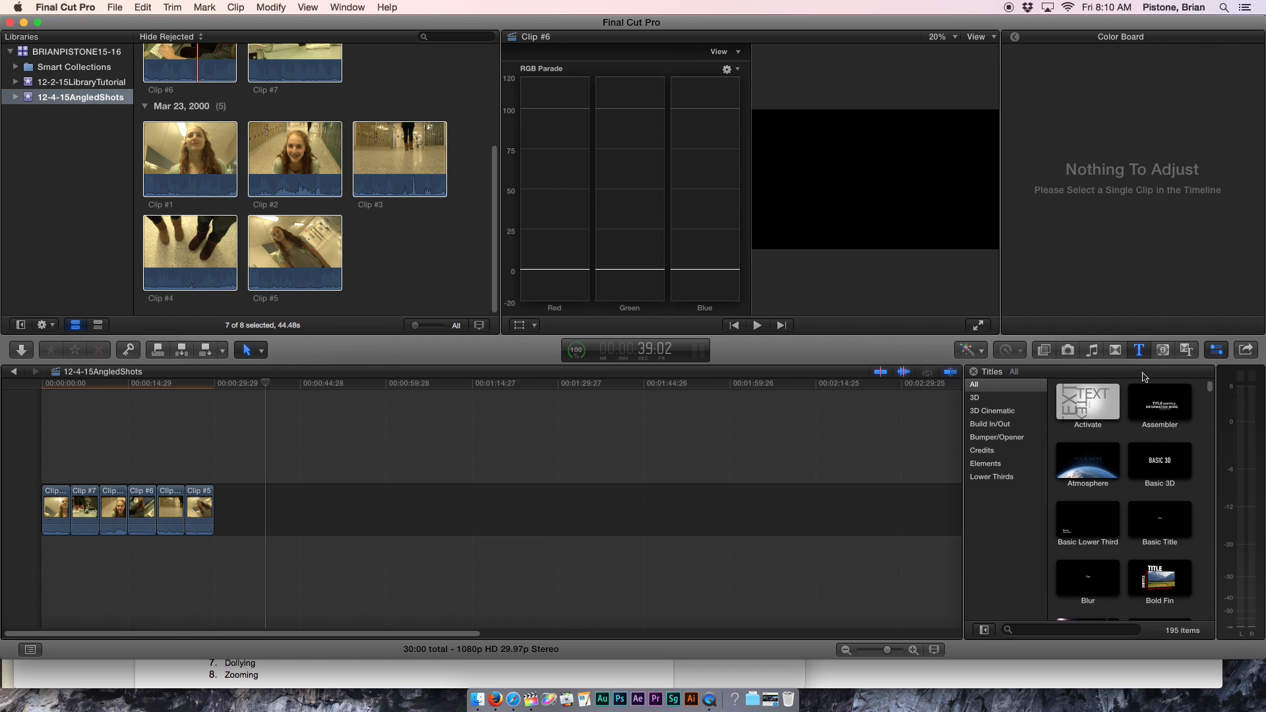
{"action": "left_click_drag", "start_coordinate": [1087, 529], "coordinate": [73, 483]}
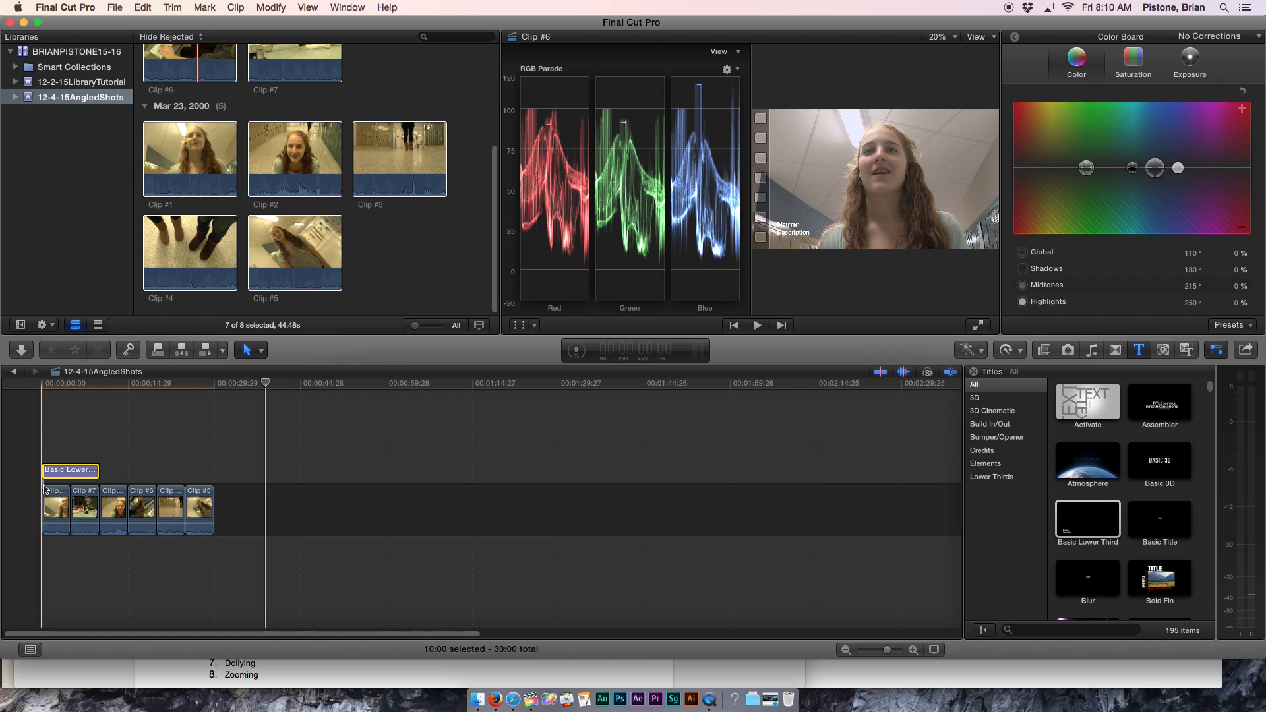
Shorten the Basic Lower Third title to 5 seconds to match the length of Clip #1.
{"action": "mouse_move", "coordinate": [52, 501]}
{"action": "left_mouse_down"}
{"action": "mouse_move", "coordinate": [332, 496]}
{"action": "mouse_move", "coordinate": [259, 406]}
{"action": "mouse_move", "coordinate": [237, 473]}
{"action": "mouse_move", "coordinate": [140, 455]}
{"action": "mouse_move", "coordinate": [48, 509]}
{"action": "mouse_move", "coordinate": [69, 517]}
{"action": "left_mouse_up"}
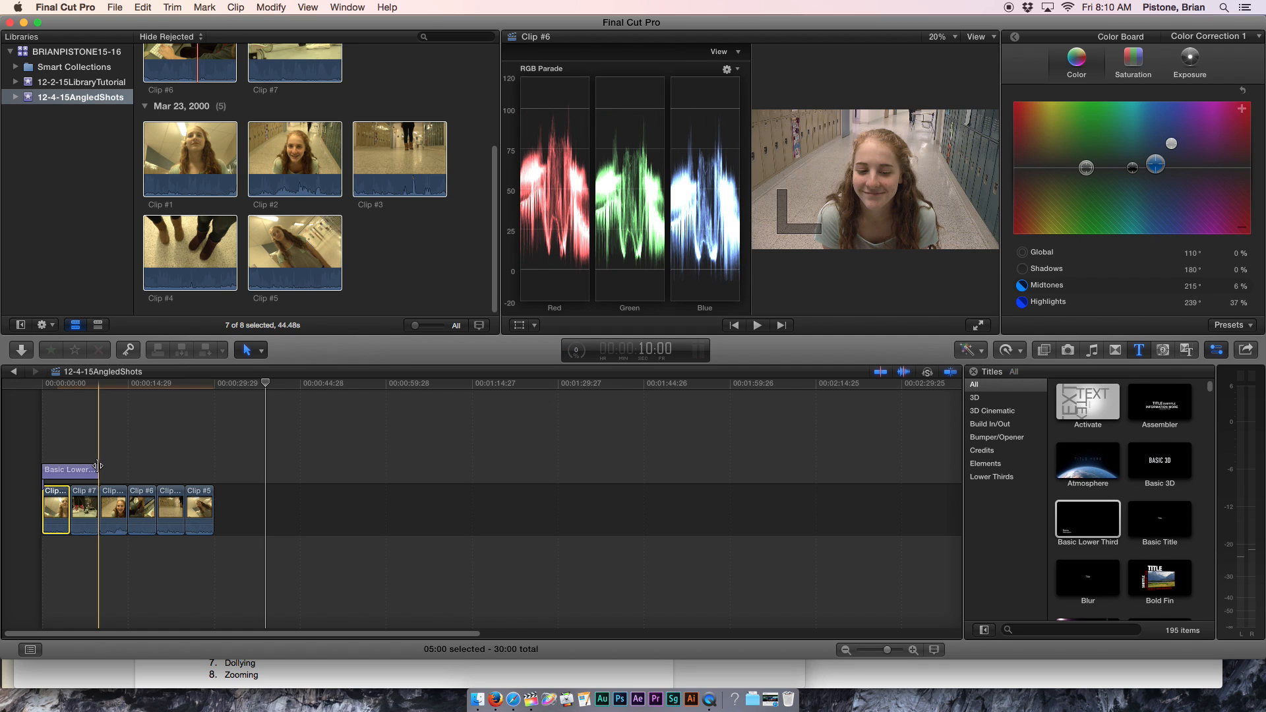
{"action": "left_click", "coordinate": [97, 466]}
{"action": "left_click_drag", "start_coordinate": [97, 466], "coordinate": [69, 473]}
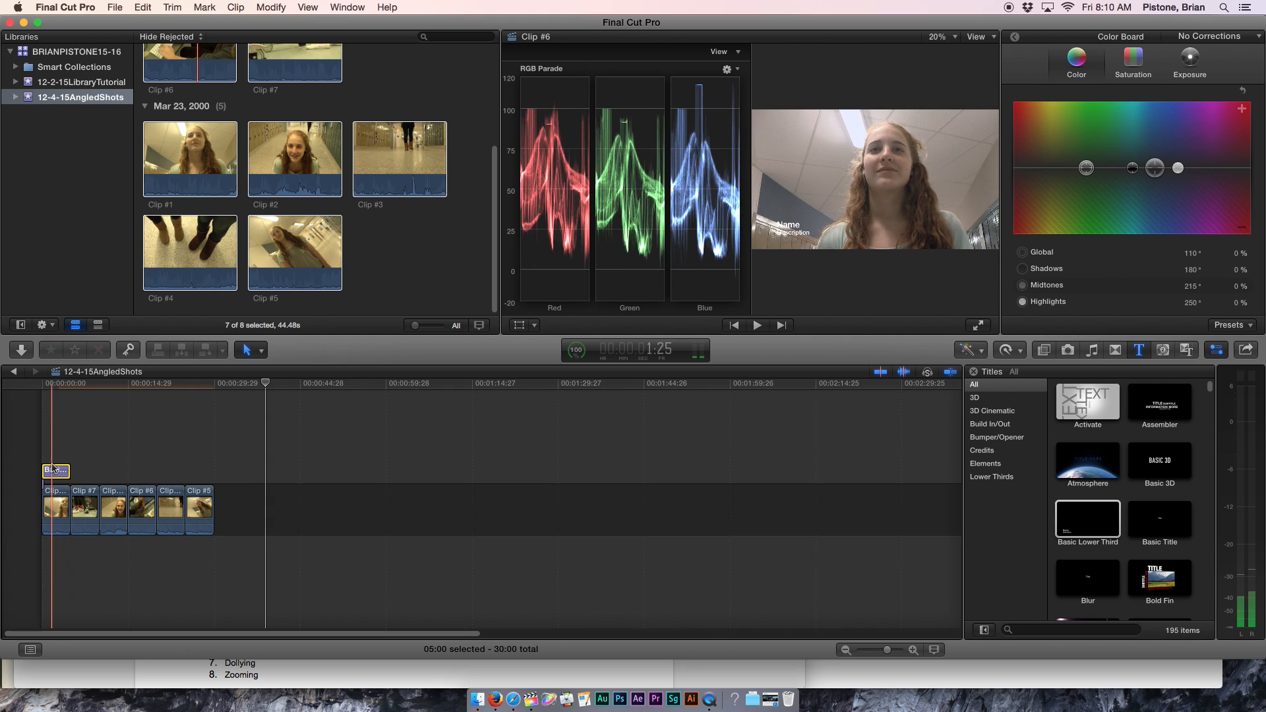
Hide the video scopes and turn on Drop Shadow in the text settings of the title above Clip #1.
{"action": "left_click", "coordinate": [58, 384]}
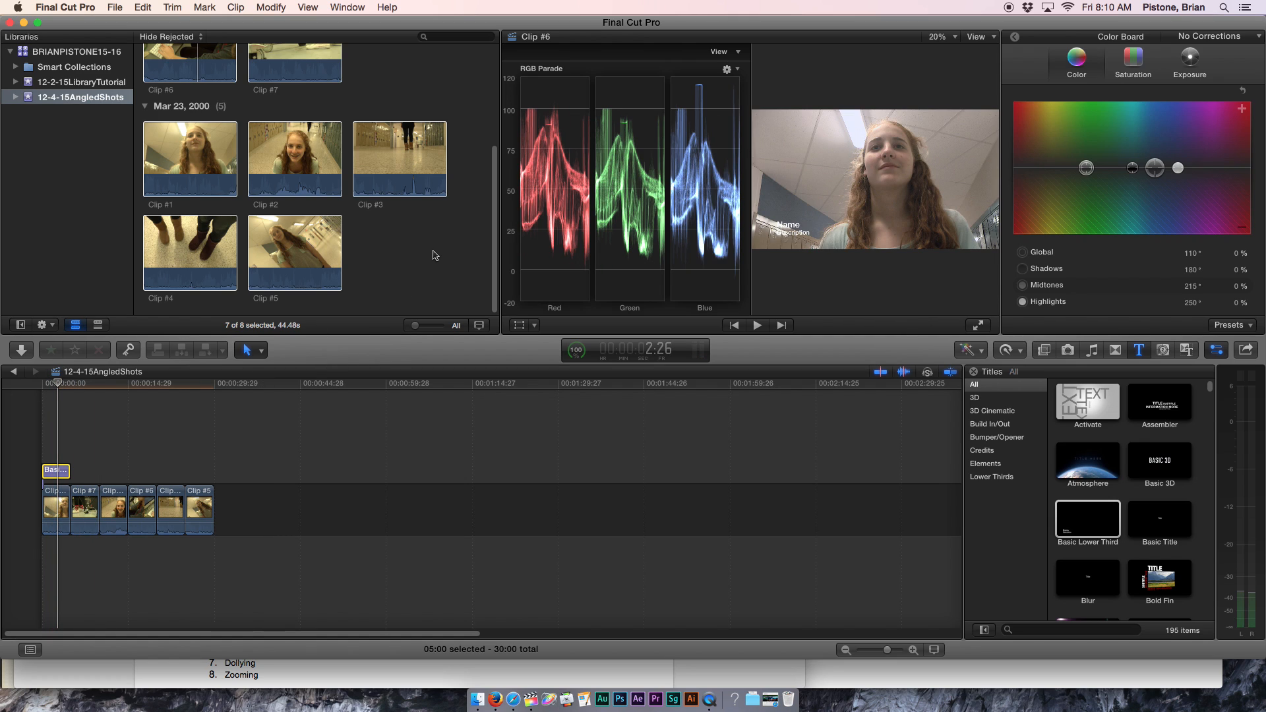
{"action": "key", "text": "super+7"}
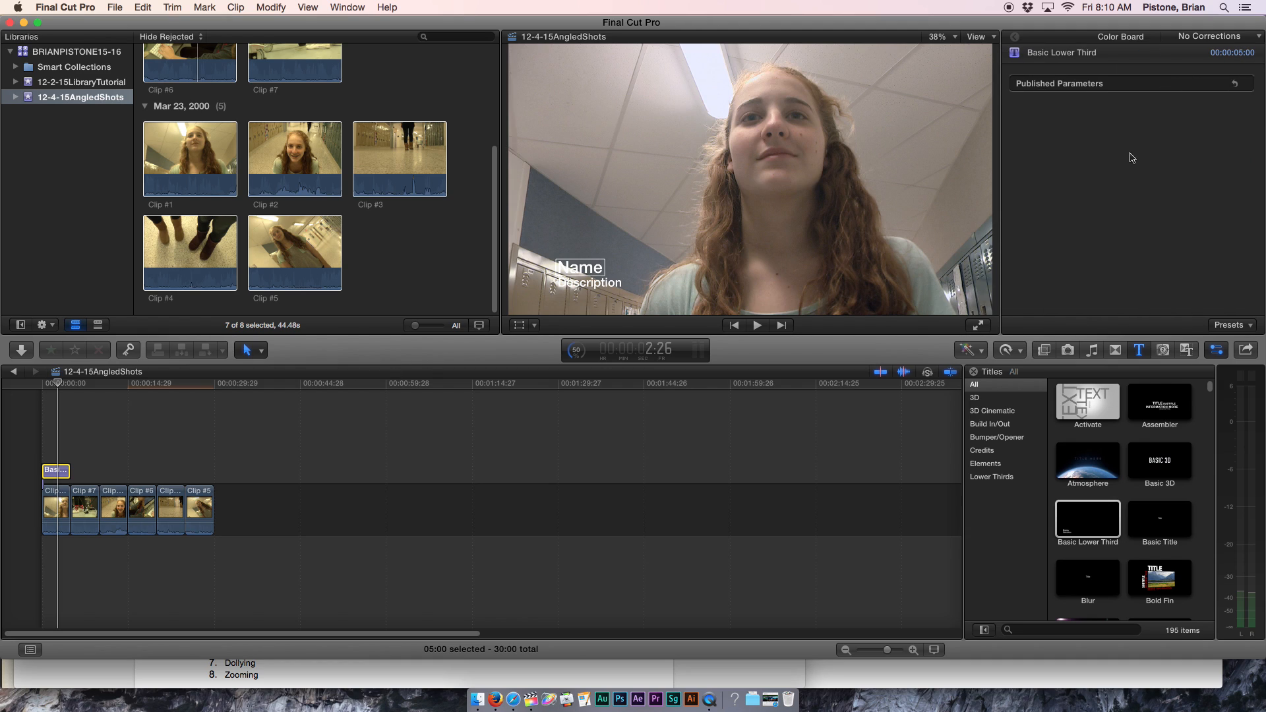
{"action": "left_click", "coordinate": [1113, 38]}
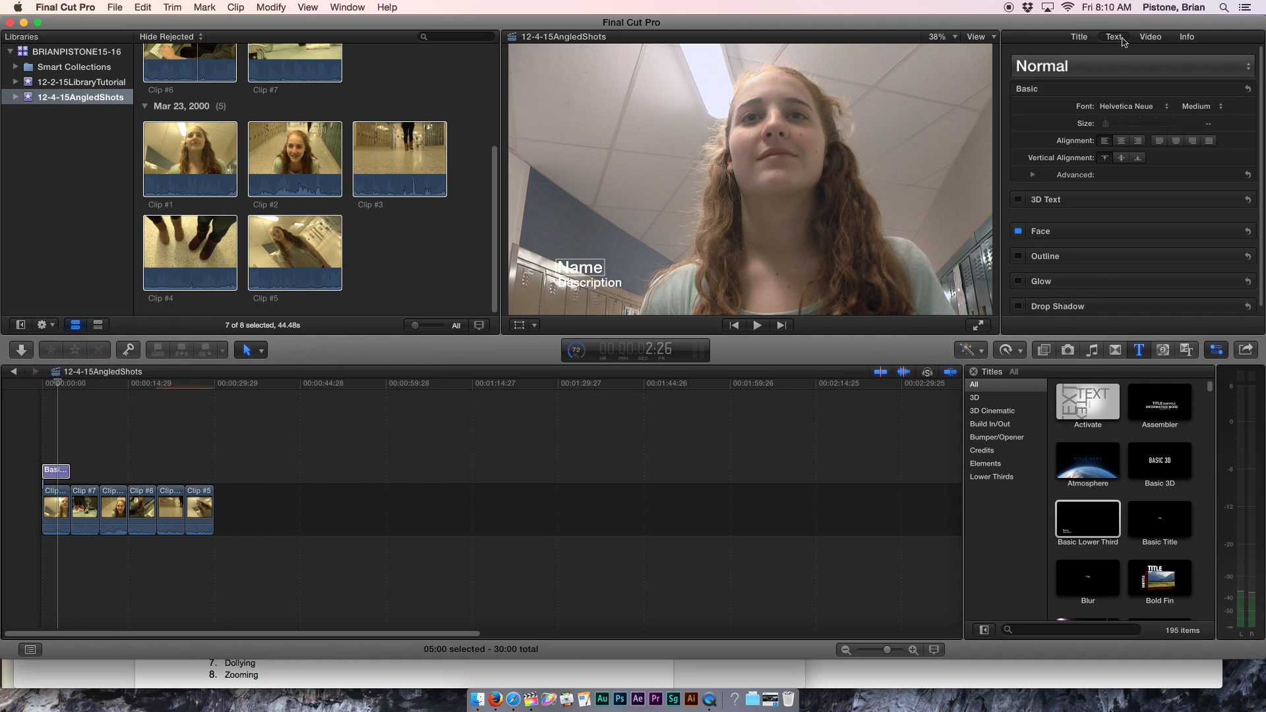
{"action": "left_click", "coordinate": [1018, 306]}
Replace the Name line of the lower-third title with "Up Shot".
{"action": "double_click", "coordinate": [589, 270]}
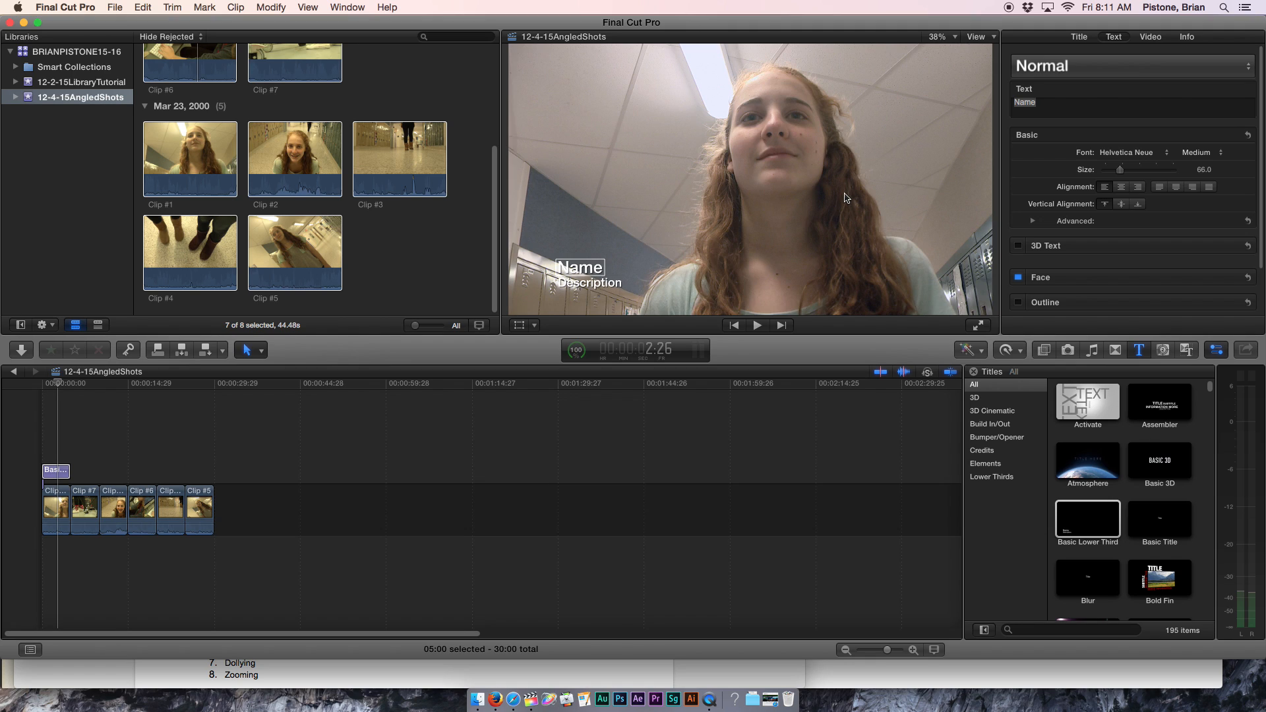
{"action": "left_click_drag", "start_coordinate": [1051, 106], "coordinate": [997, 112]}
{"action": "type", "text": "Up Sot"}
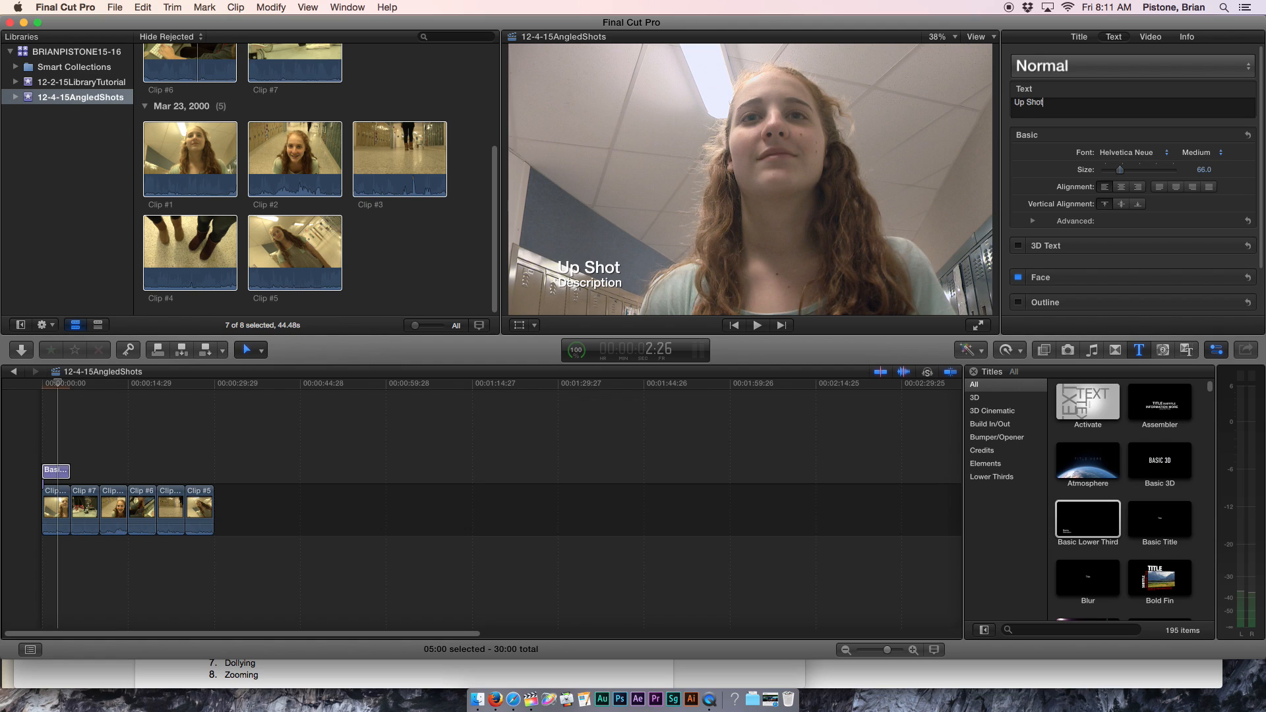
{"action": "left_click", "coordinate": [684, 267]}
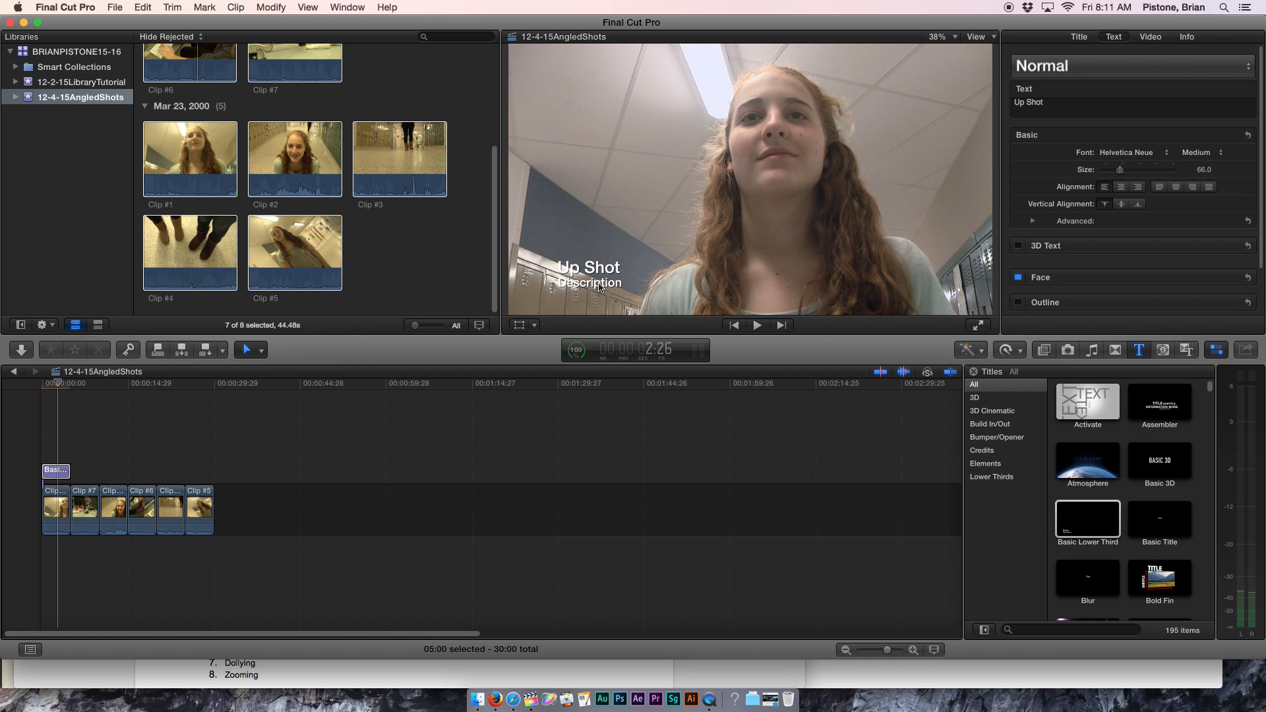
Delete the Description line from the "Up Shot" title.
{"action": "double_click", "coordinate": [600, 285]}
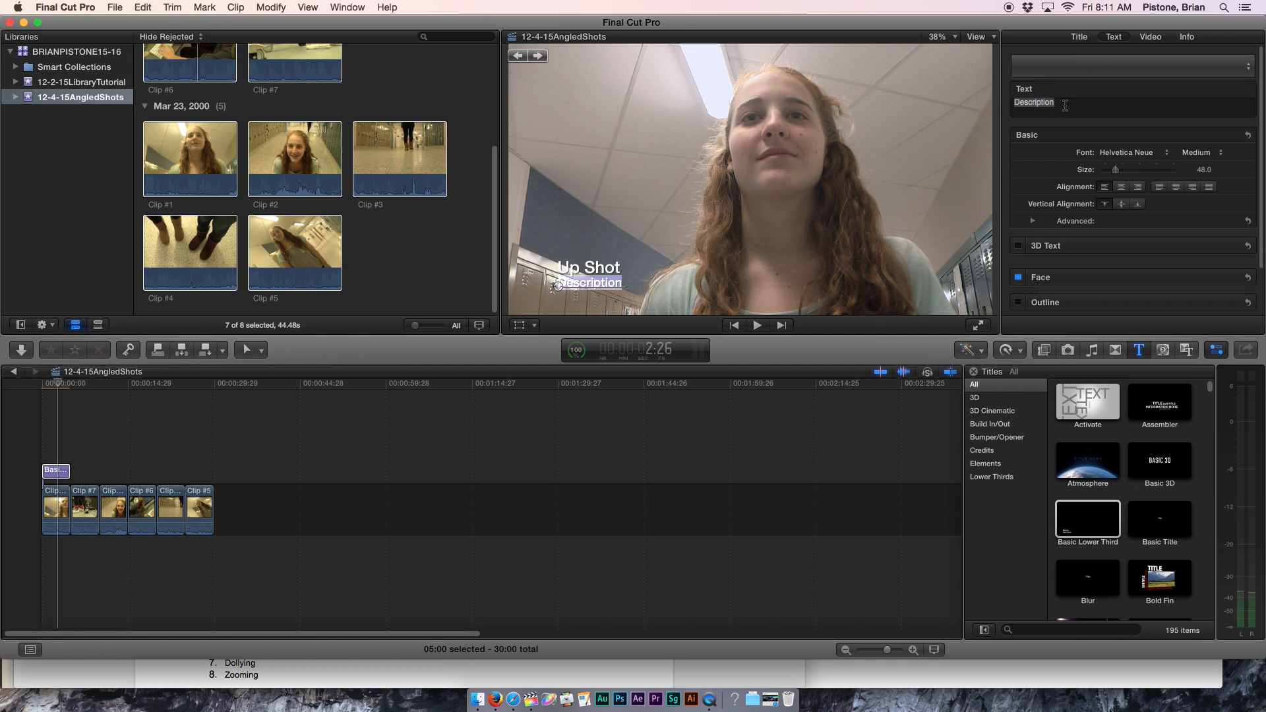
{"action": "key", "text": "BackSpace"}
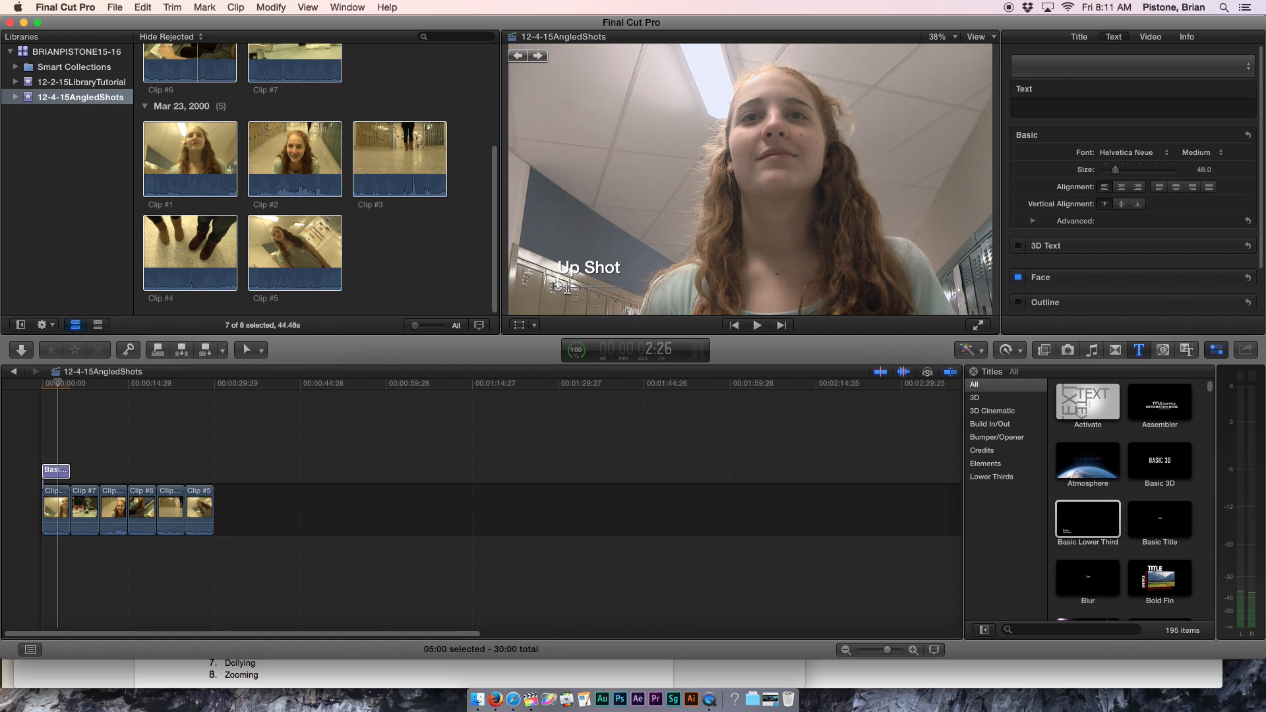
{"action": "left_click_drag", "start_coordinate": [558, 286], "coordinate": [559, 278]}
{"action": "left_click", "coordinate": [579, 271]}
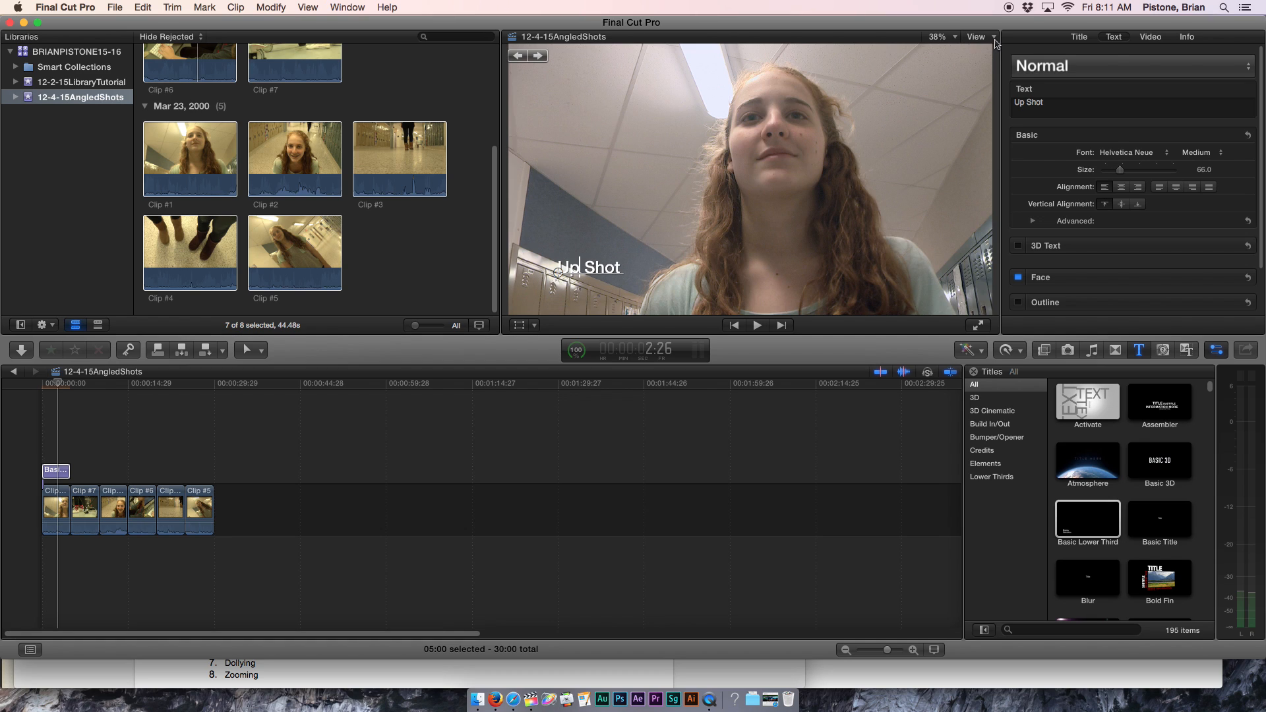
Show the title and action safe zones and lower the "Up Shot" text to the bottom of the title-safe area.
{"action": "left_click", "coordinate": [994, 37]}
{"action": "left_click", "coordinate": [1035, 250]}
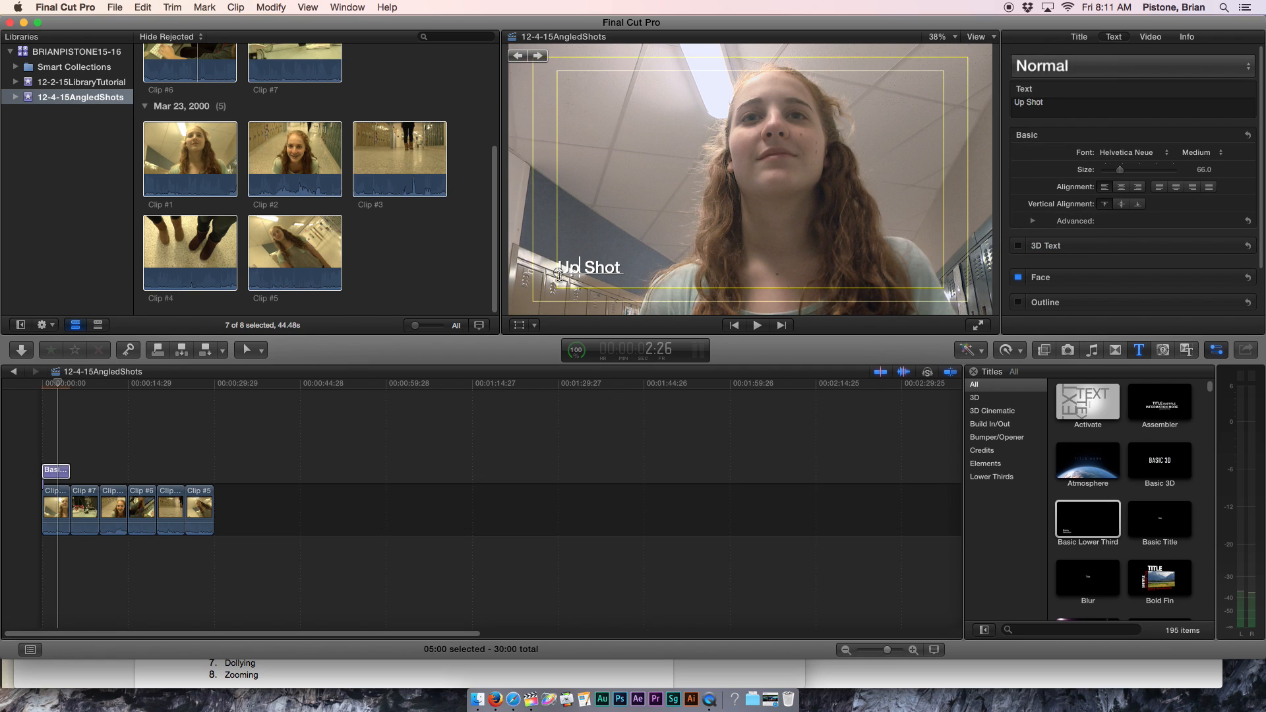
{"action": "left_click_drag", "start_coordinate": [559, 277], "coordinate": [559, 289]}
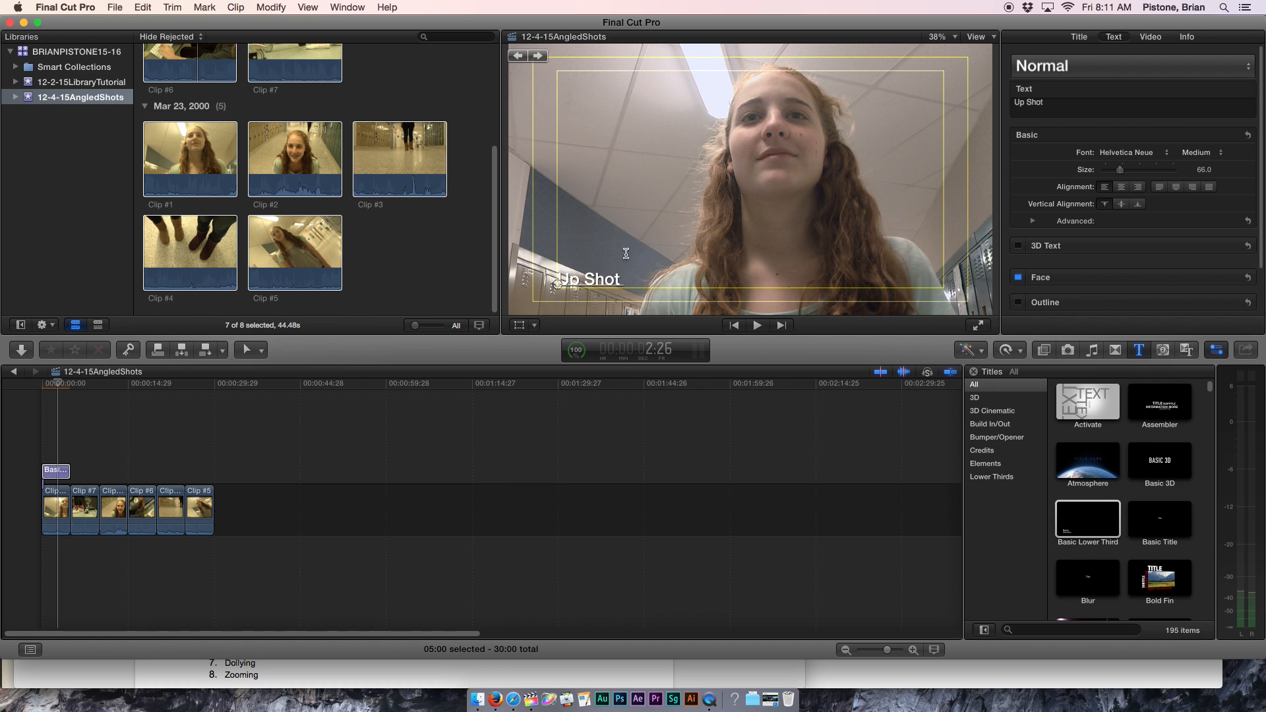
{"action": "left_click", "coordinate": [71, 434]}
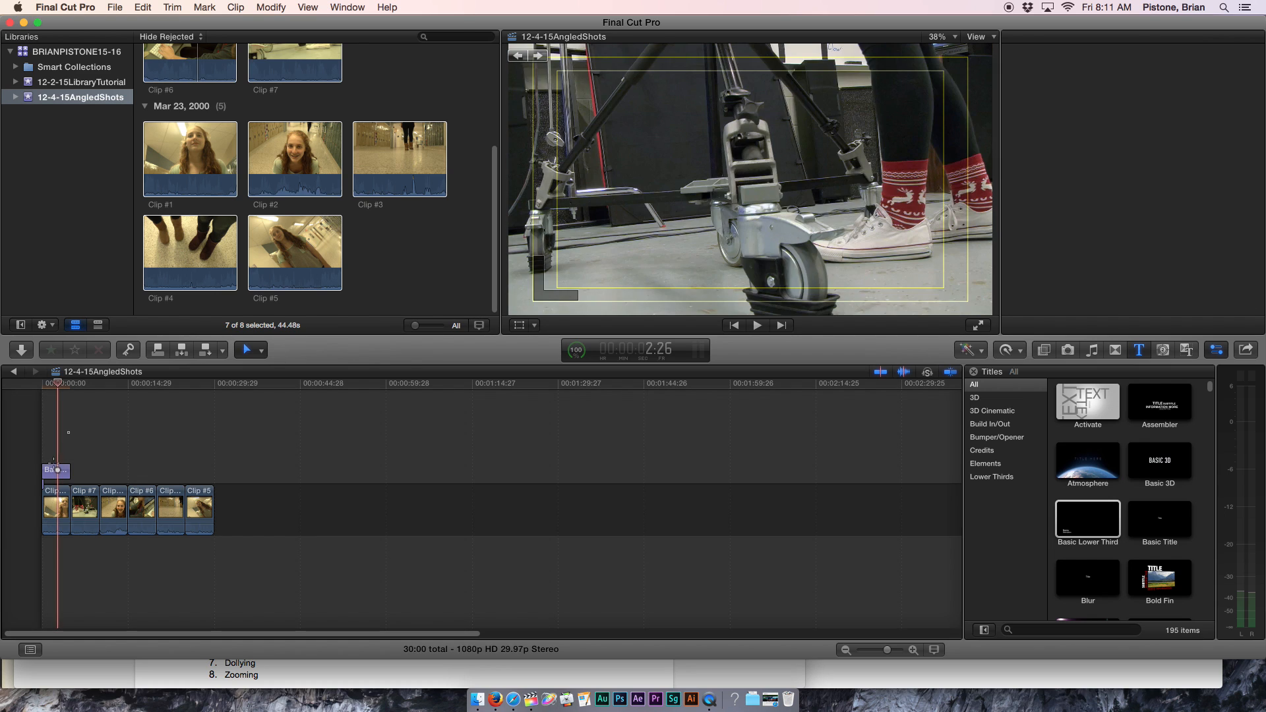
Copy the "Up Shot" title and paste duplicates above the other clips in the timeline.
{"action": "left_click", "coordinate": [57, 471]}
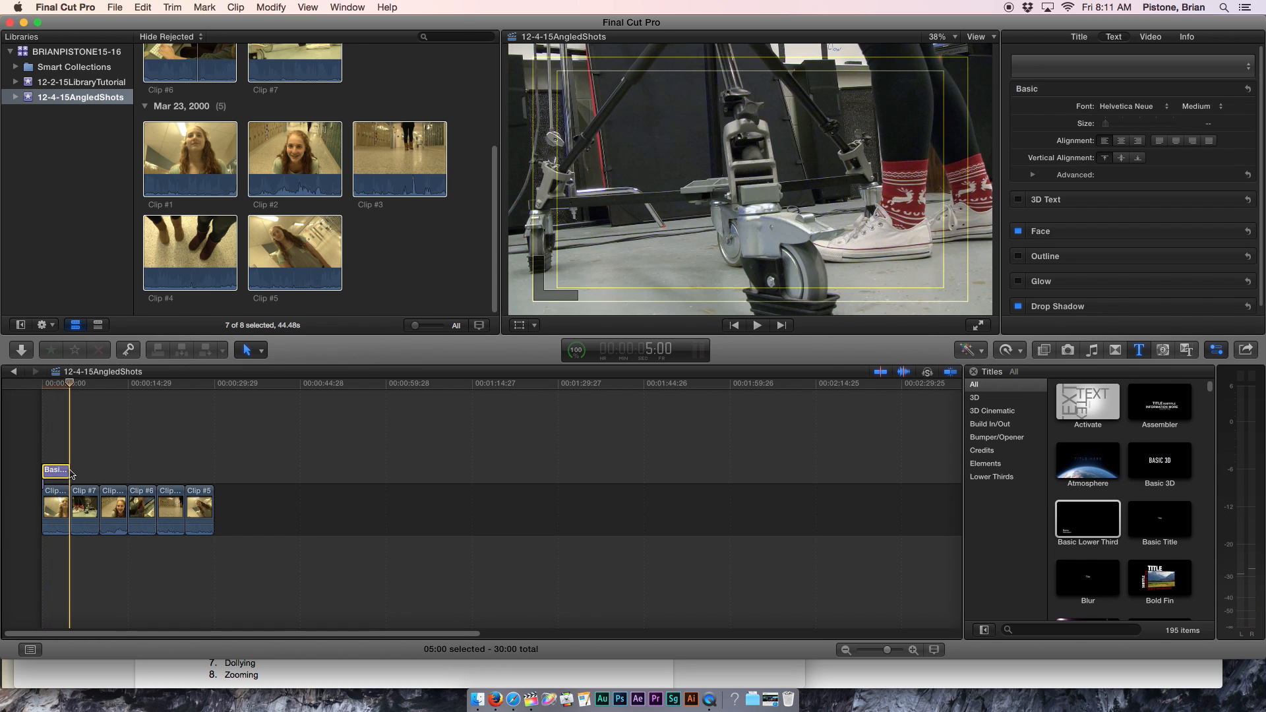
{"action": "key", "text": "super+v"}
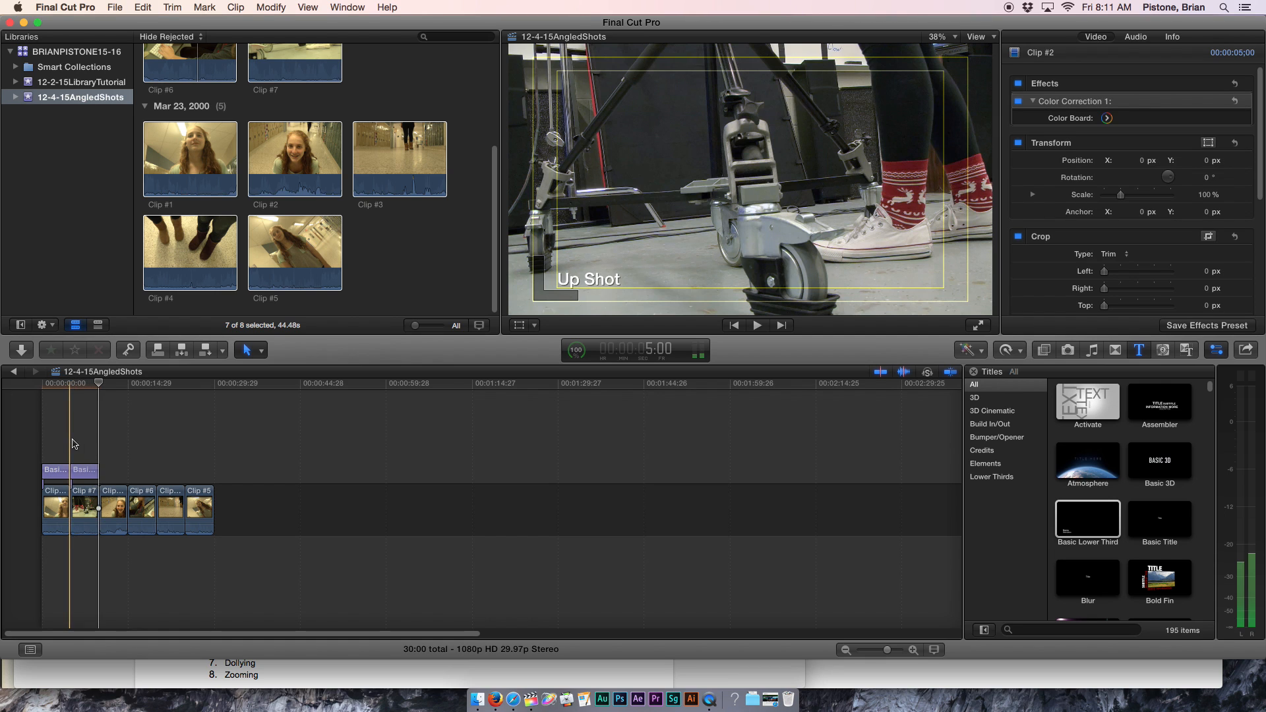
{"action": "key", "text": "super+v"}
{"action": "key", "text": "super+v"}
{"action": "key", "text": "super+v"}
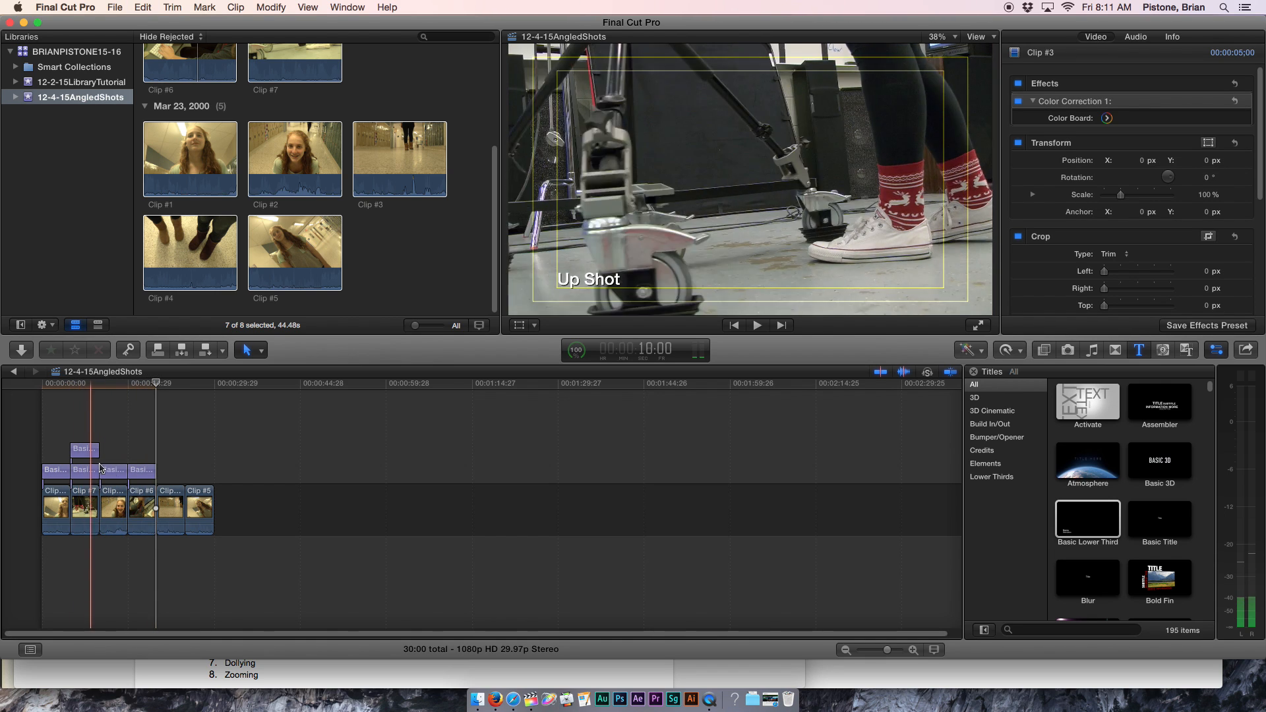
{"action": "key", "text": "super+v"}
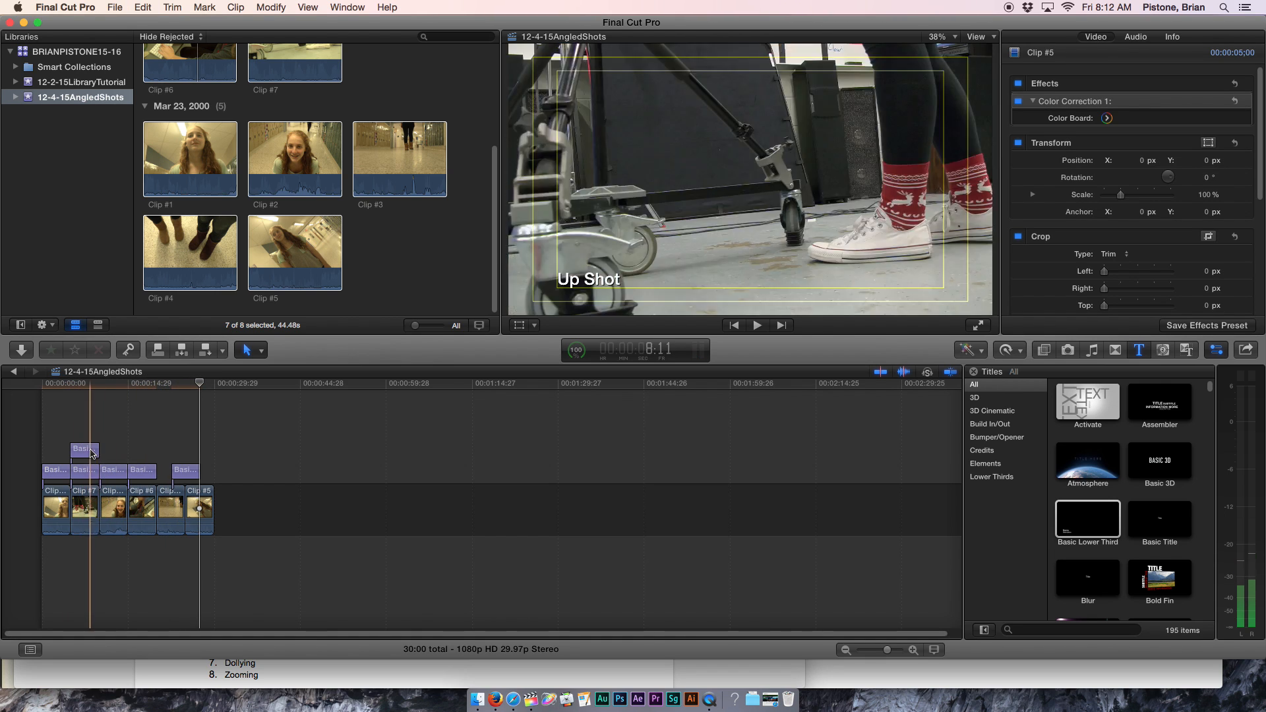
{"action": "key", "text": "super+v"}
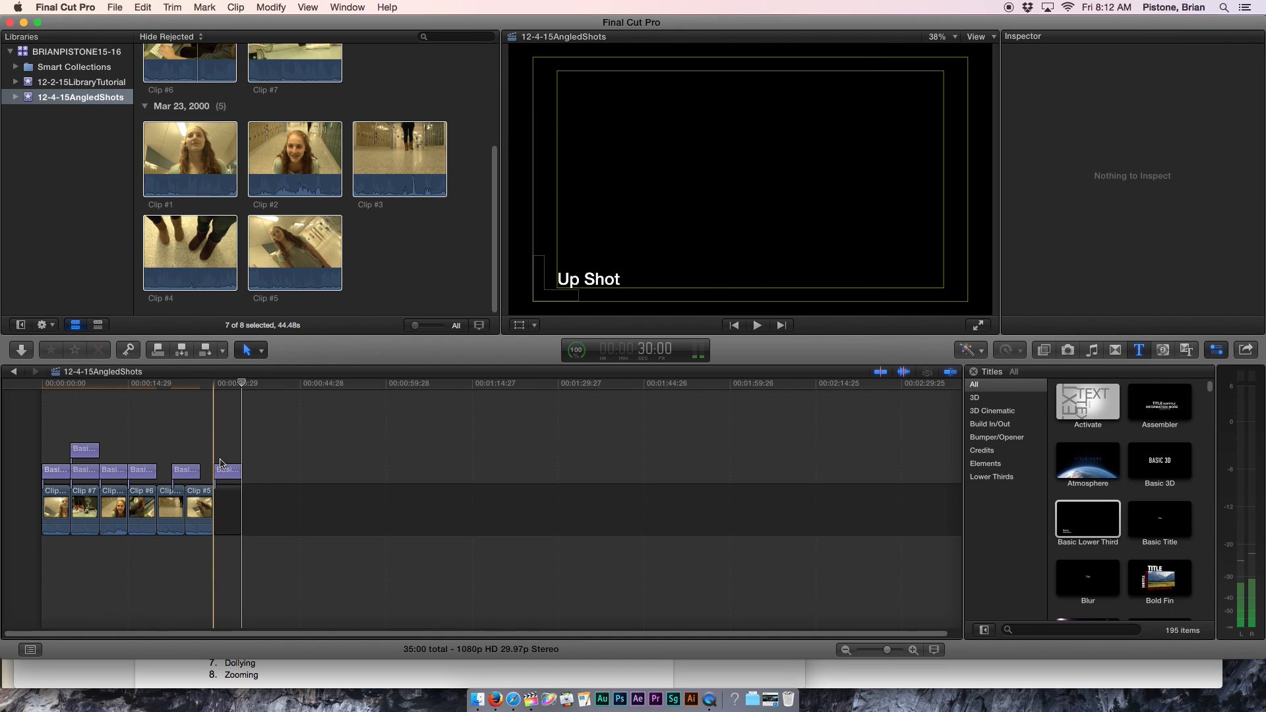
Delete the extra title past the last clip and align the two misplaced titles above the fifth and sixth clips.
{"action": "left_click", "coordinate": [231, 499]}
{"action": "key", "text": "Delete"}
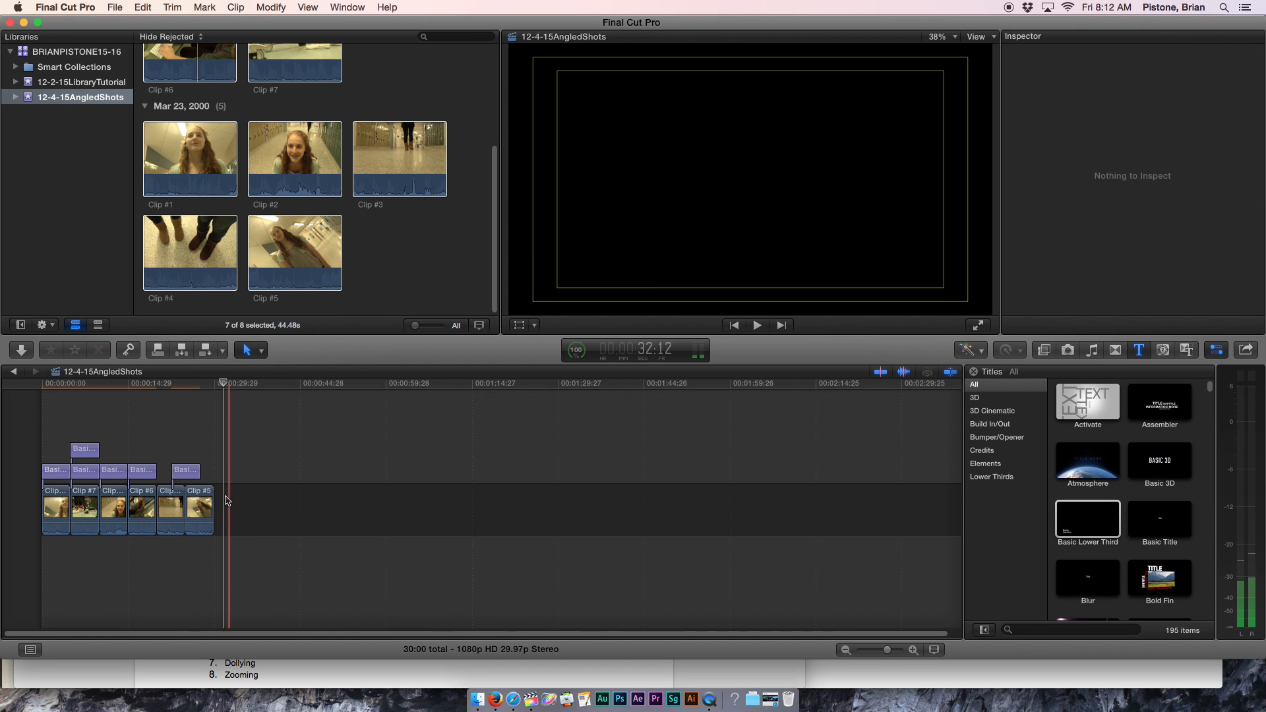
{"action": "left_click_drag", "start_coordinate": [186, 473], "coordinate": [170, 471]}
{"action": "left_click_drag", "start_coordinate": [87, 451], "coordinate": [203, 476]}
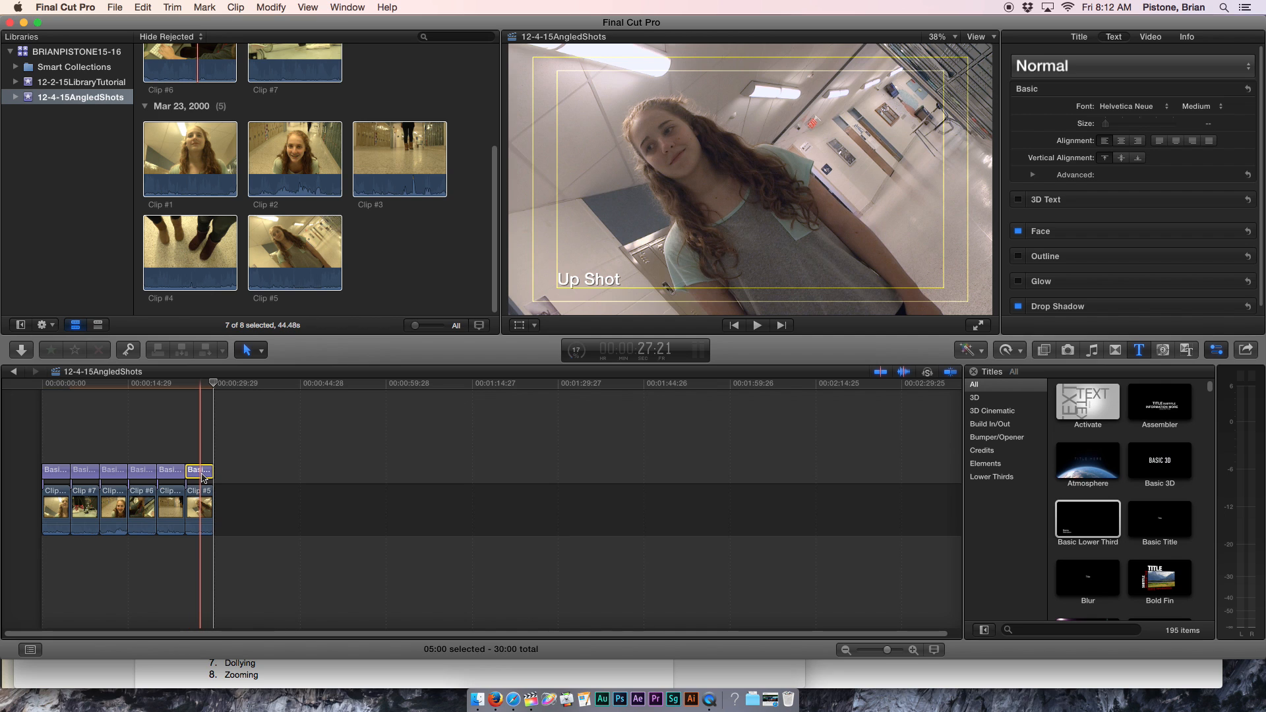
Replace the text of the title above Clip #7 with "Worms".
{"action": "left_click", "coordinate": [90, 472]}
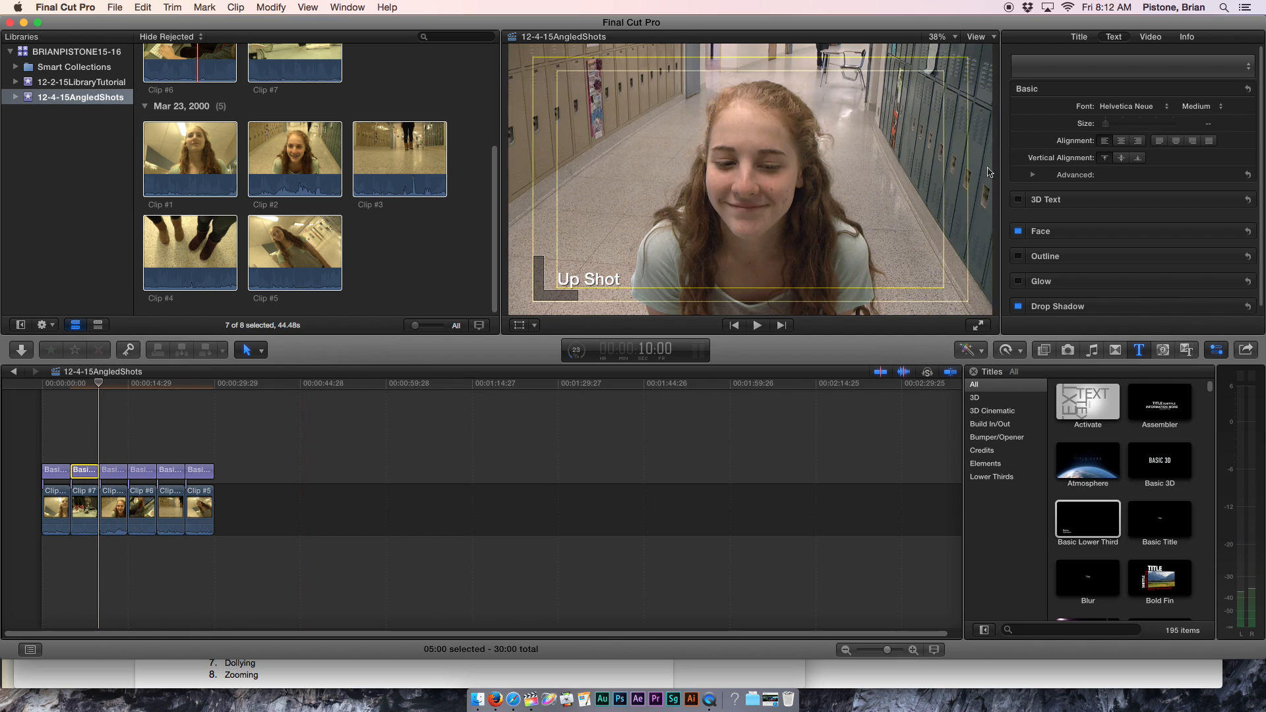
{"action": "left_click", "coordinate": [91, 389]}
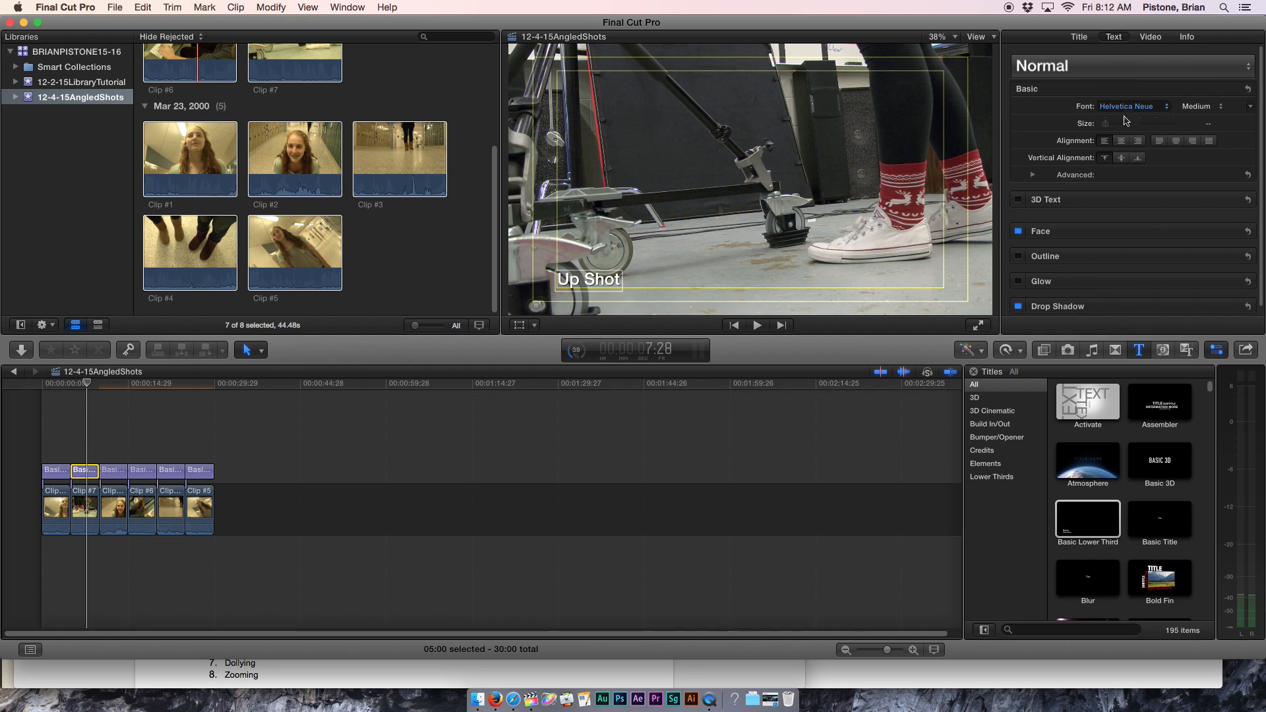
{"action": "double_click", "coordinate": [80, 470]}
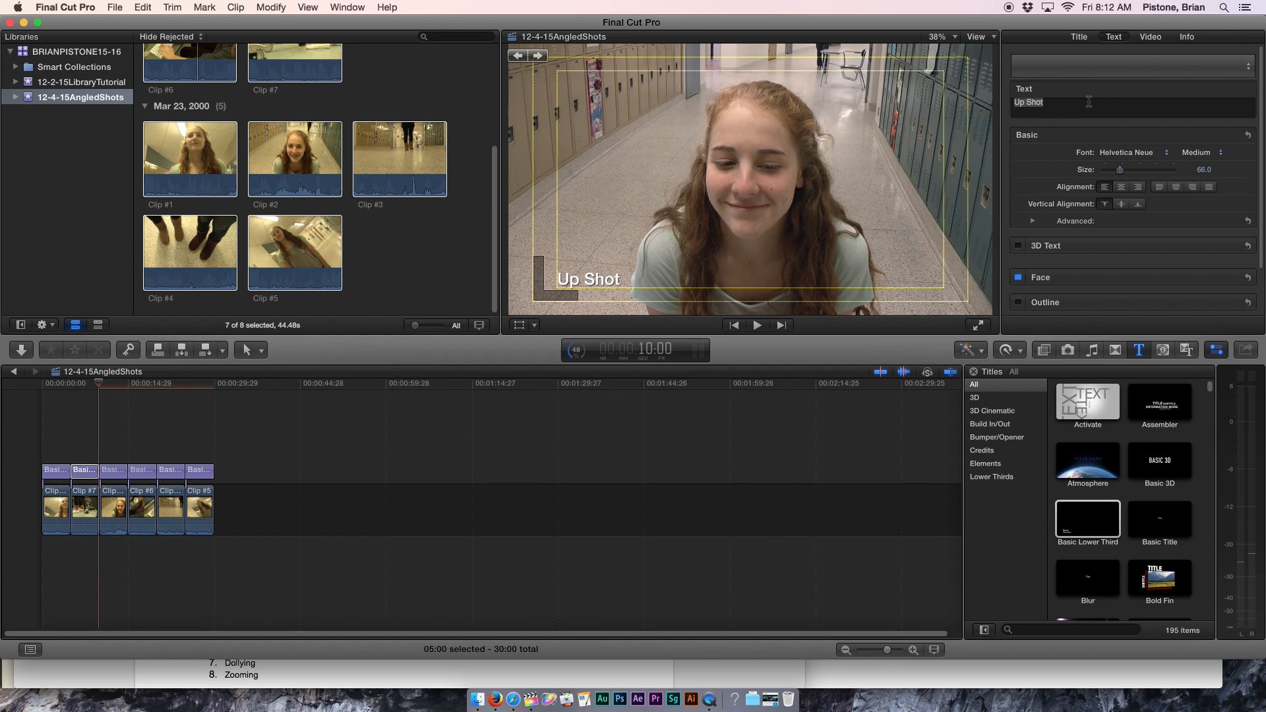
{"action": "left_click", "coordinate": [84, 384]}
{"action": "left_click", "coordinate": [85, 386]}
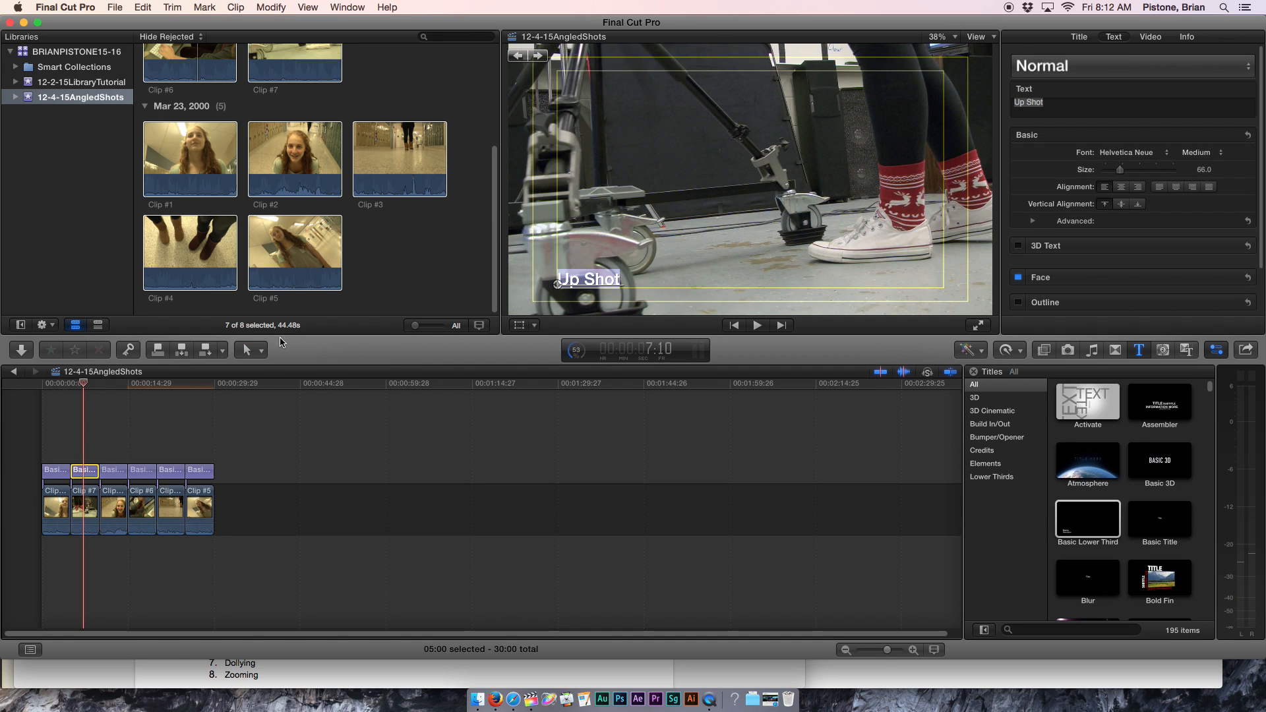
{"action": "left_click", "coordinate": [1057, 102]}
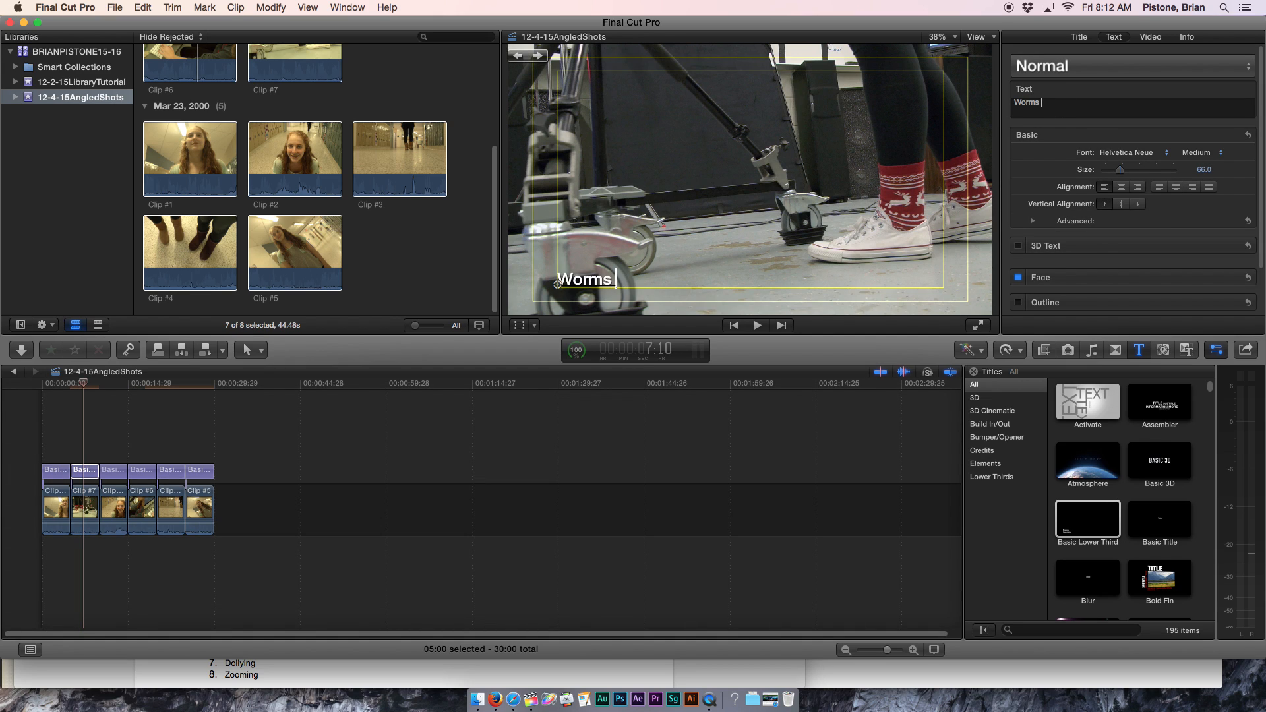
Change the title above the third timeline clip to "Down Shot".
{"action": "left_click", "coordinate": [108, 468]}
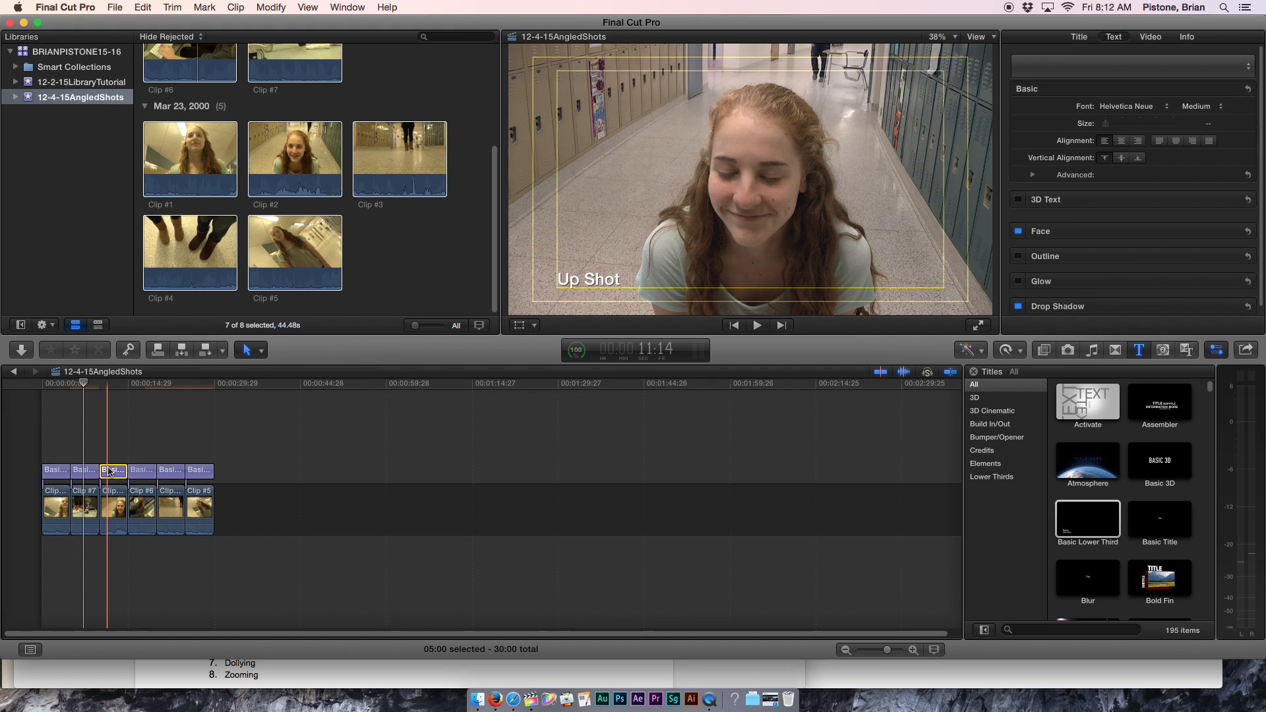
{"action": "left_click", "coordinate": [120, 385]}
{"action": "double_click", "coordinate": [596, 290]}
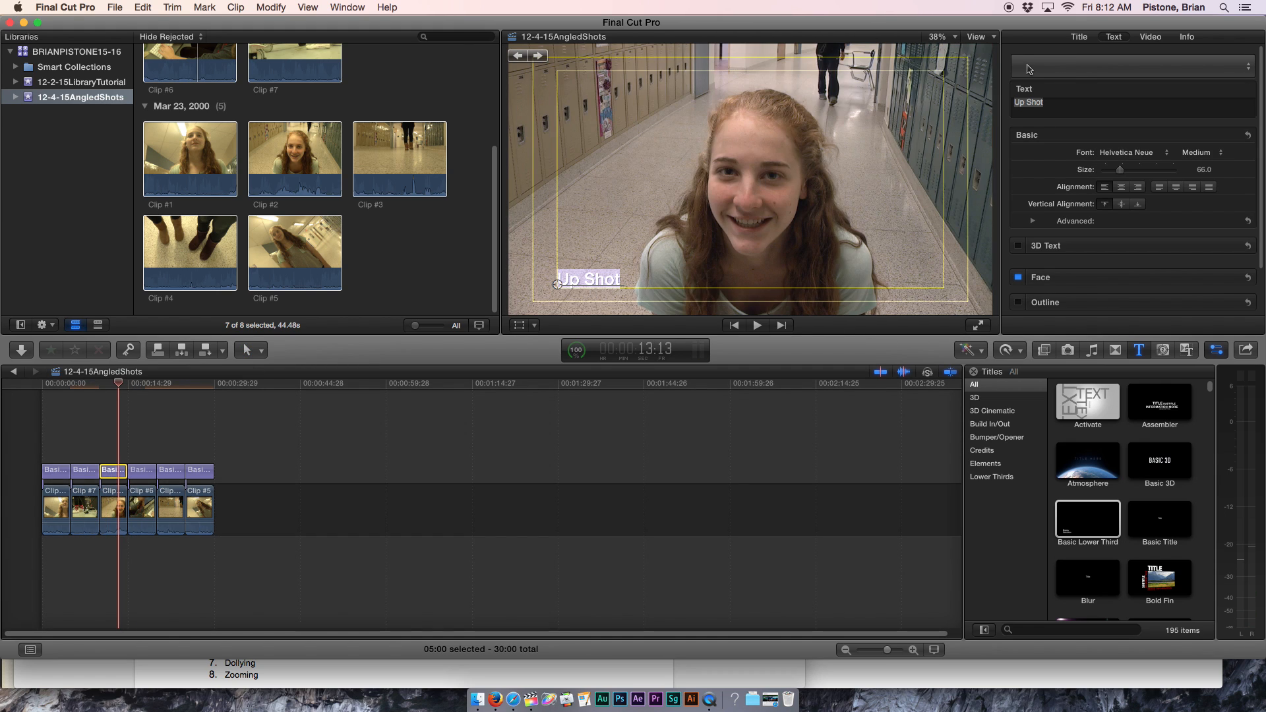
{"action": "left_click", "coordinate": [1024, 103]}
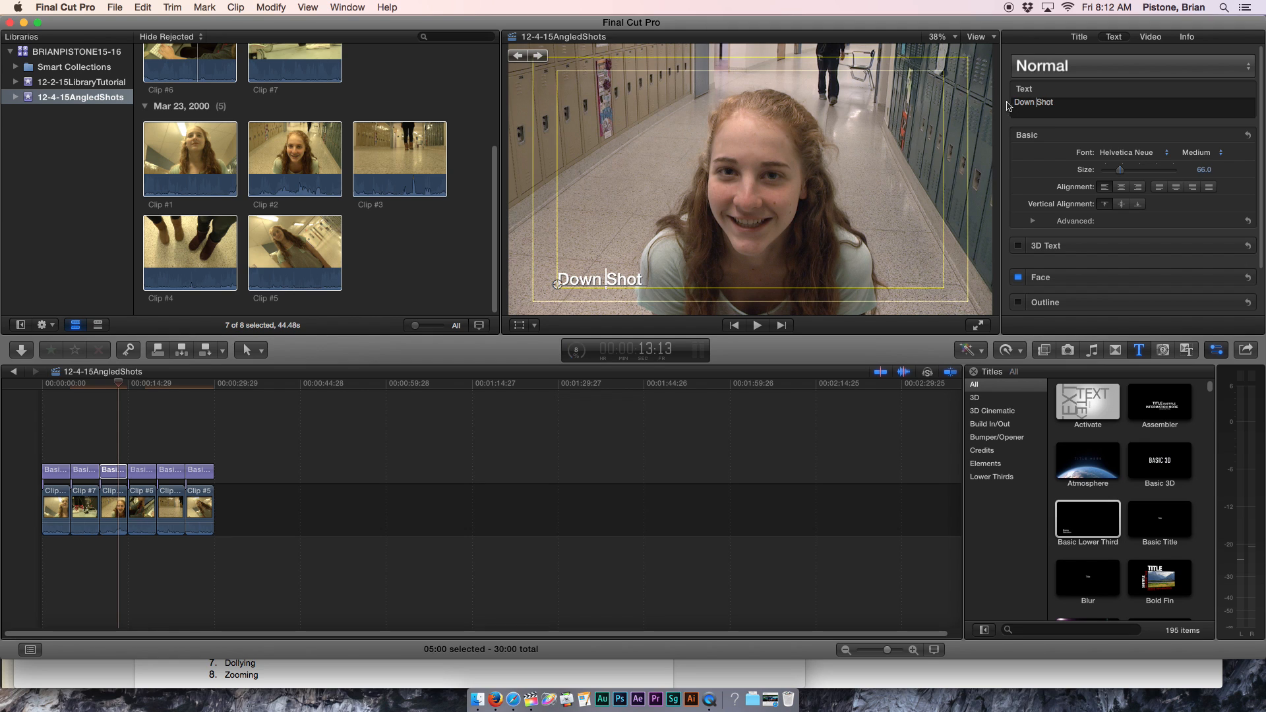
Change the title above the fourth timeline clip, Clip #6, to "Birds Eye".
{"action": "left_click", "coordinate": [140, 385]}
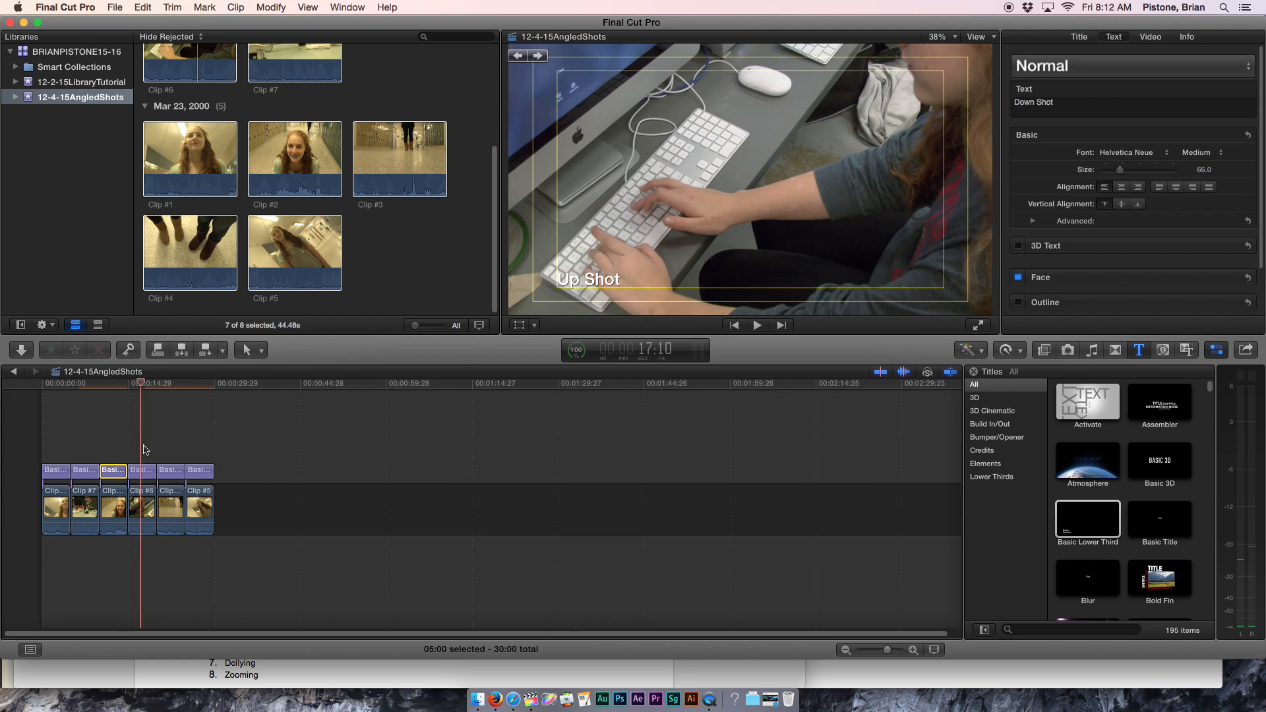
{"action": "left_click", "coordinate": [143, 472]}
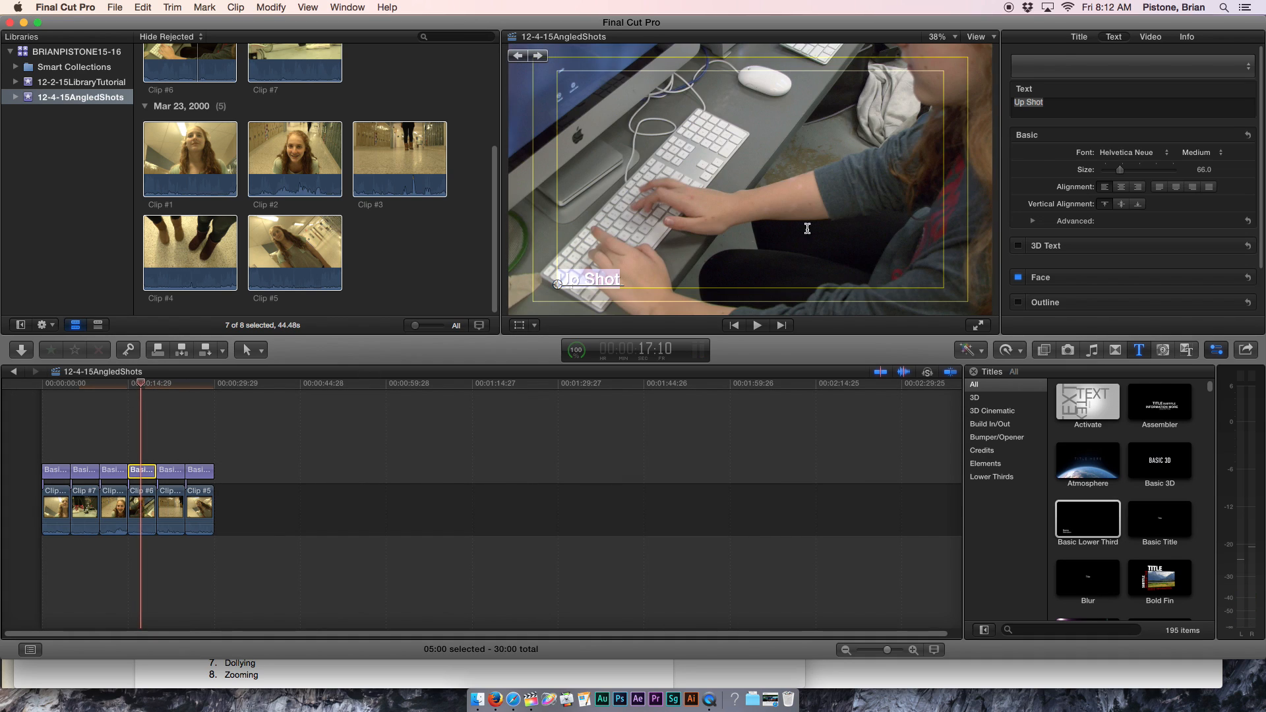
{"action": "left_click", "coordinate": [1053, 104]}
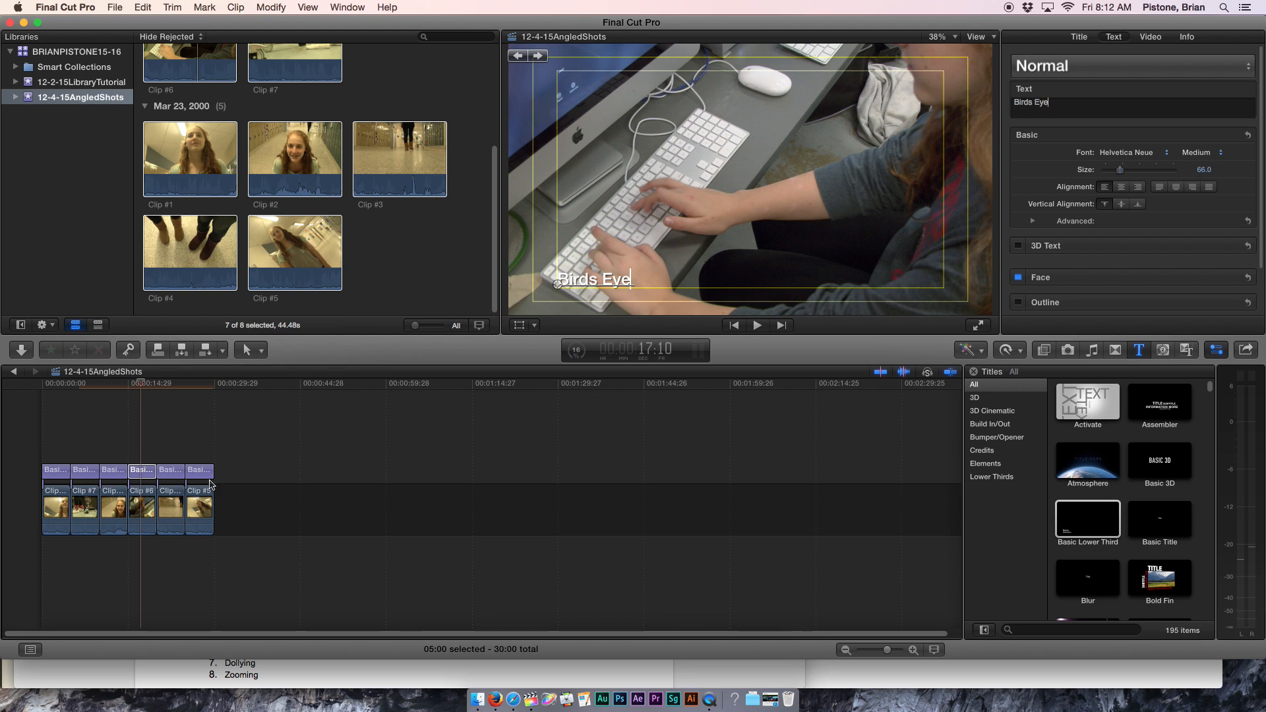
{"action": "left_click", "coordinate": [178, 434]}
{"action": "double_click", "coordinate": [165, 471]}
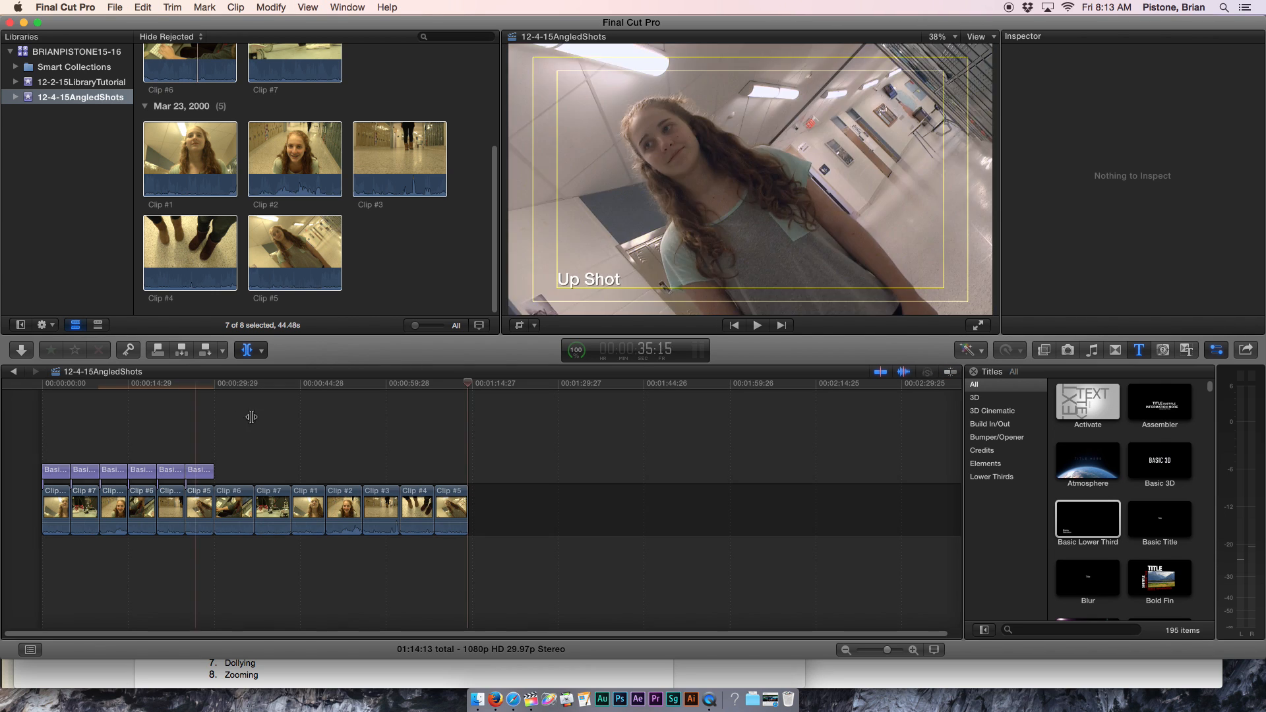
{"action": "key", "text": "super+z"}
{"action": "left_click", "coordinate": [200, 430]}
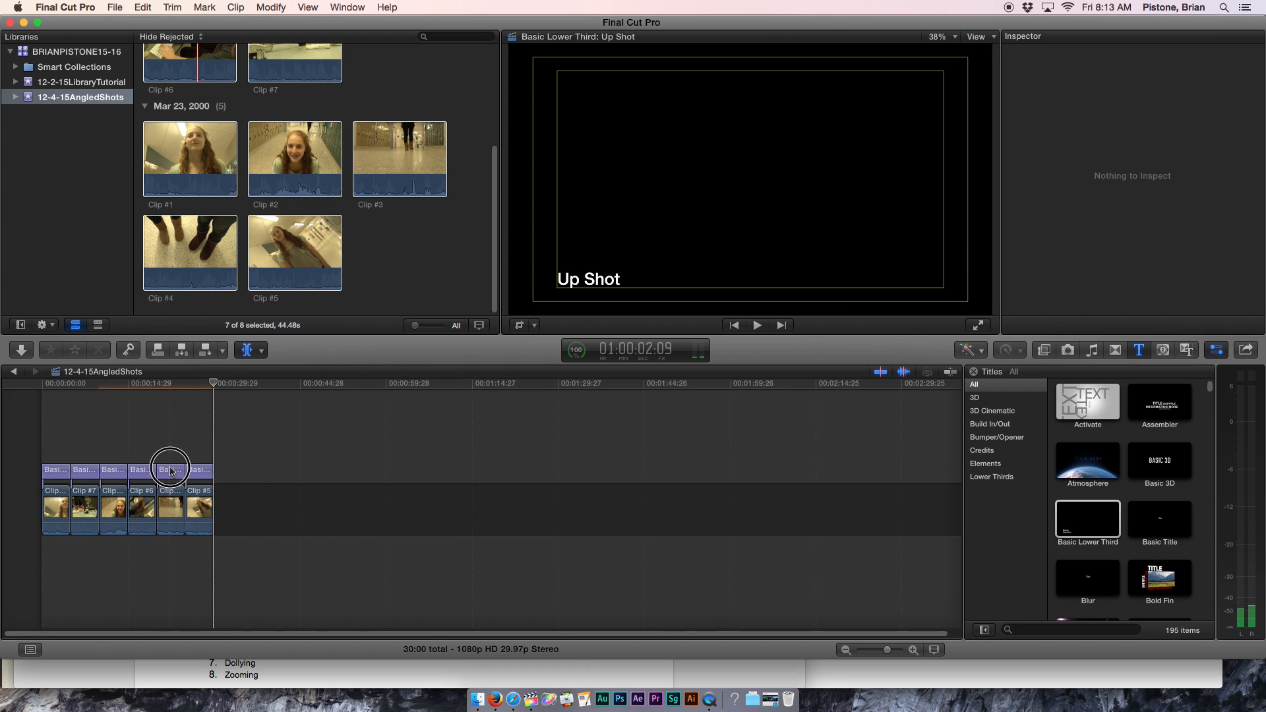
Change the title above the fifth timeline clip, the low hallway shot of boots, to "Canted".
{"action": "double_click", "coordinate": [171, 466]}
{"action": "left_click", "coordinate": [169, 382]}
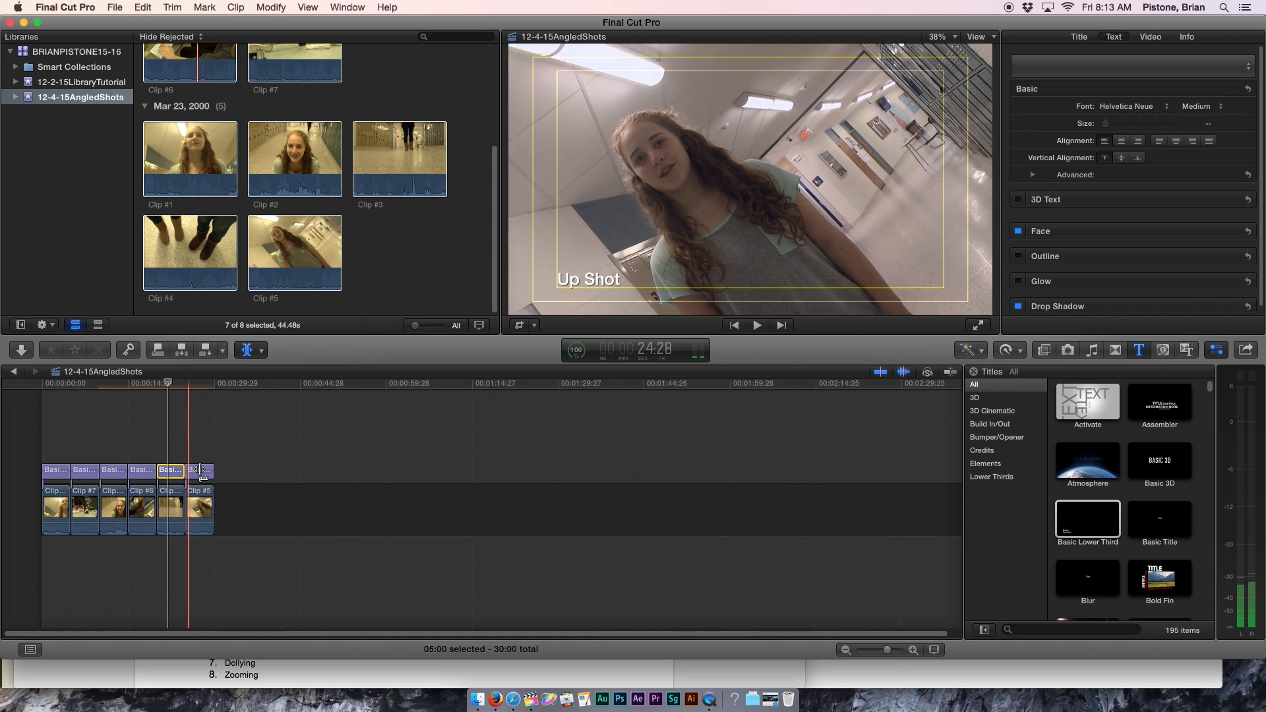
{"action": "double_click", "coordinate": [171, 470]}
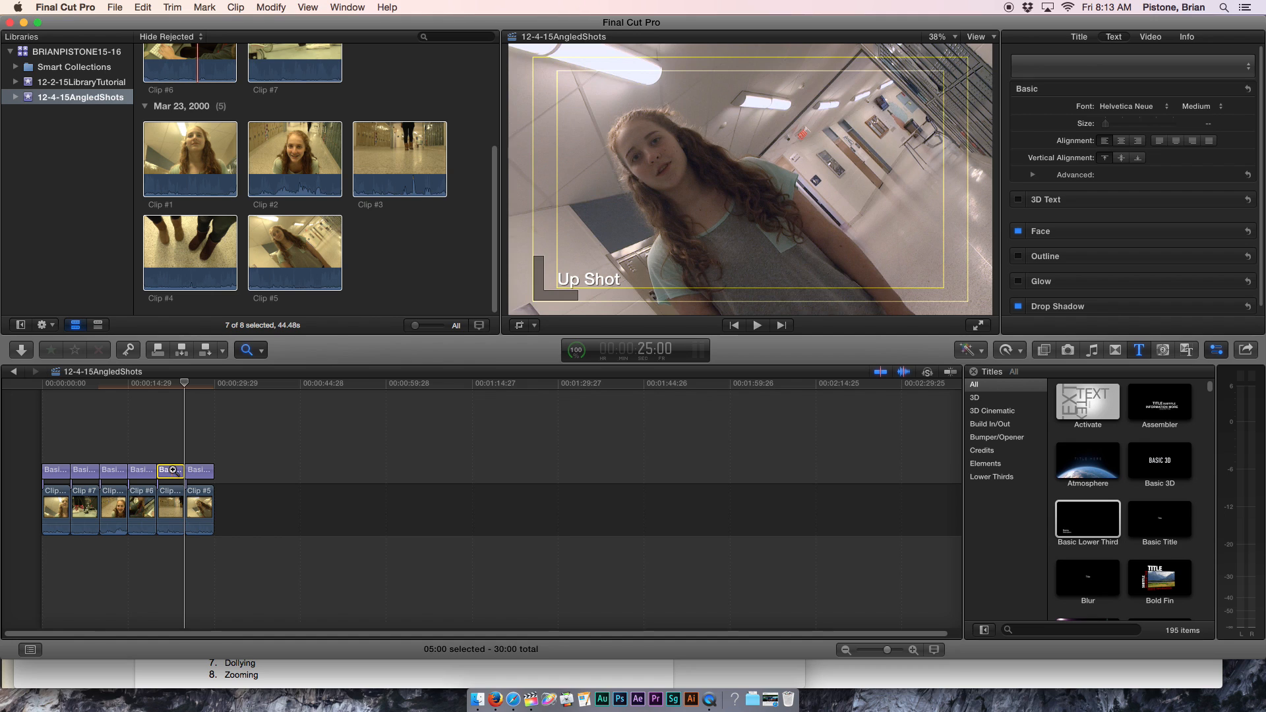
{"action": "key", "text": "a"}
{"action": "double_click", "coordinate": [170, 472]}
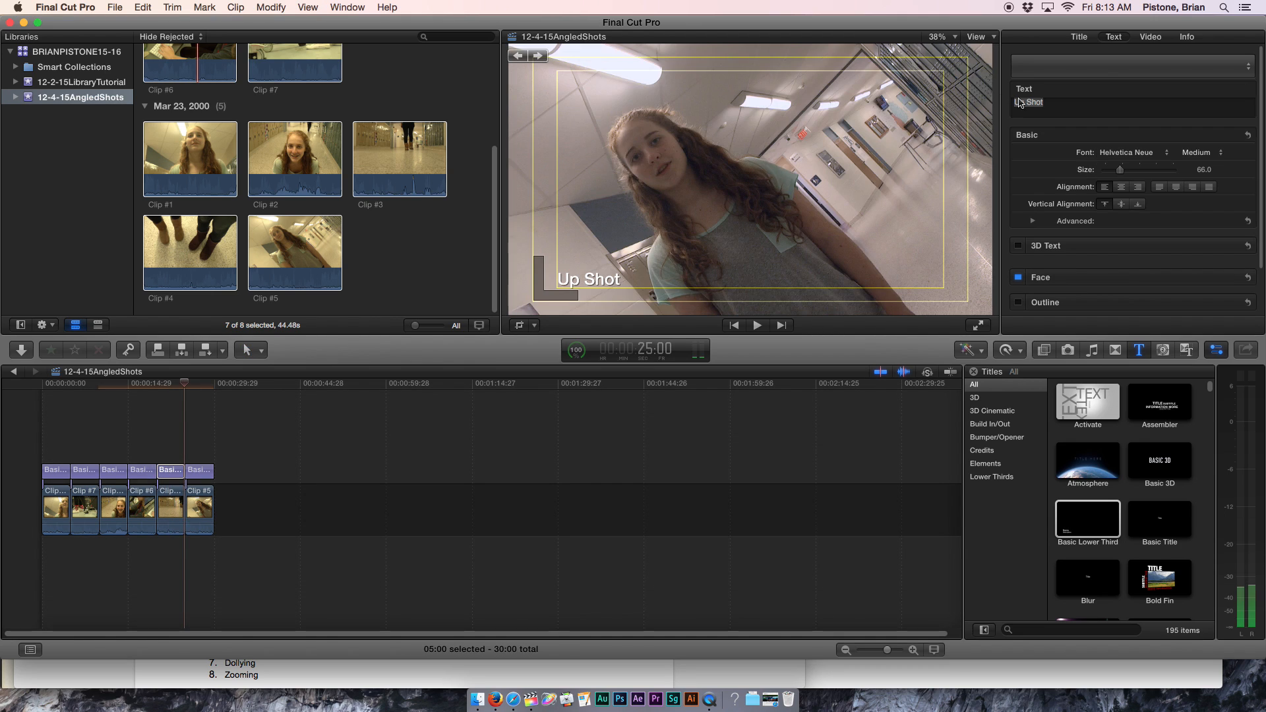
{"action": "left_click", "coordinate": [1041, 105]}
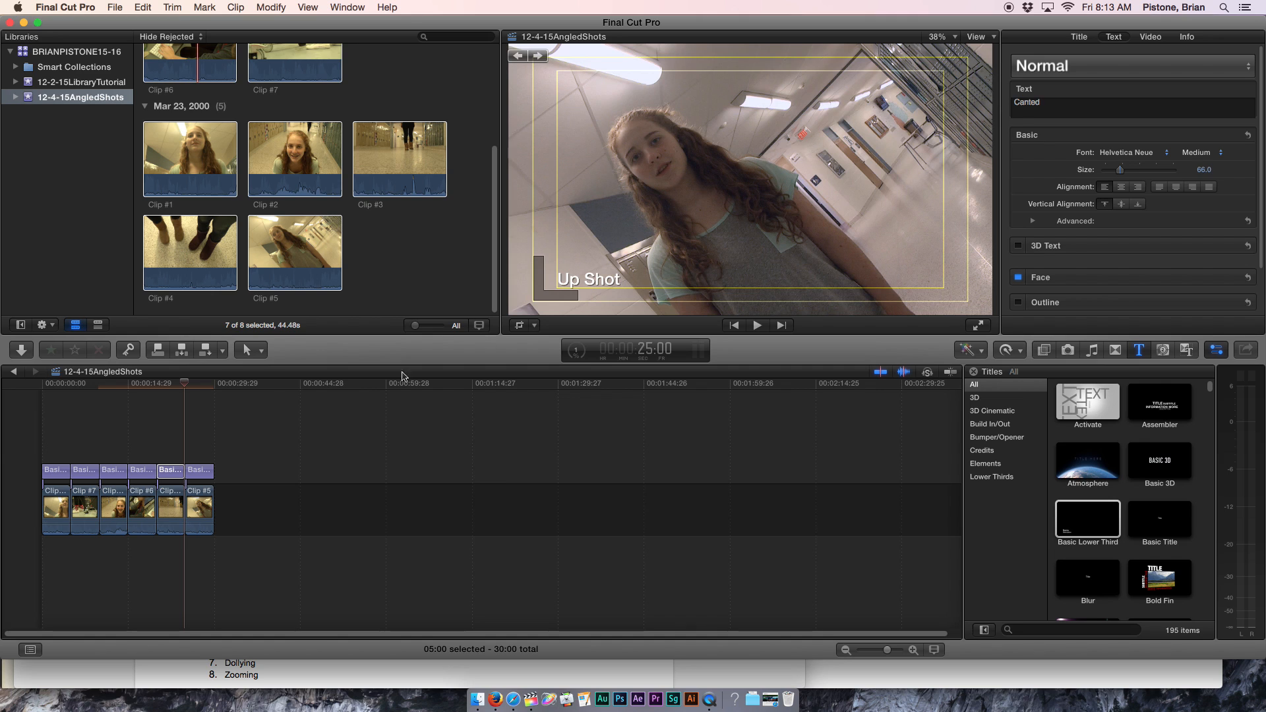
Delete the fifth timeline clip, the low hallway shot of boots, together with its attached title.
{"action": "double_click", "coordinate": [201, 472]}
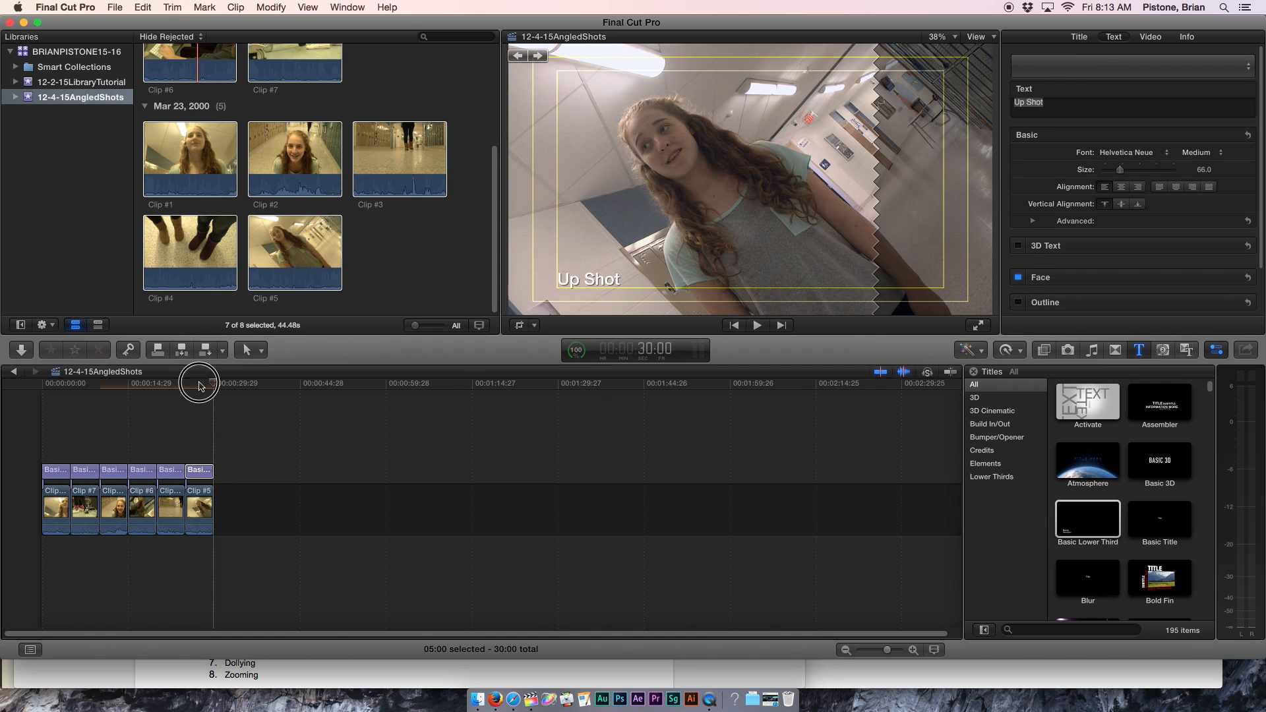
{"action": "left_click", "coordinate": [176, 397]}
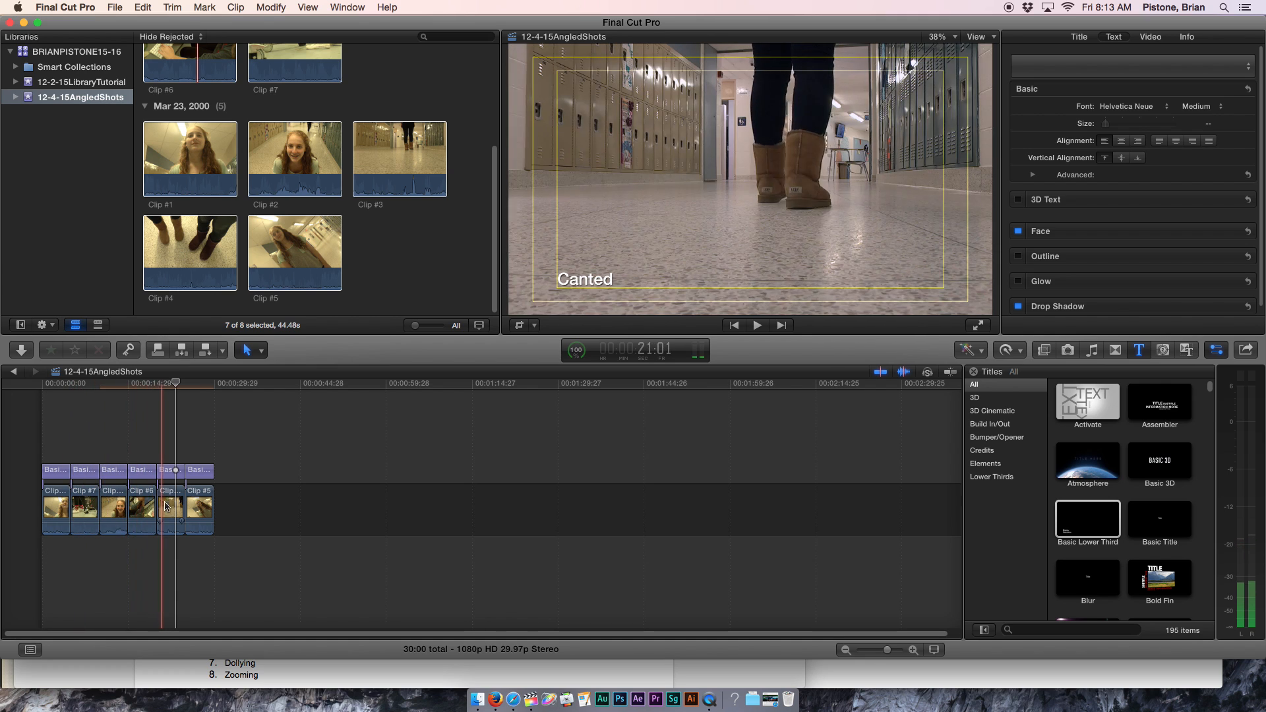
{"action": "left_click", "coordinate": [169, 507]}
{"action": "key", "text": "Delete"}
Replace the text of the title above the last timeline clip, Clip #5, with "Canted".
{"action": "left_click", "coordinate": [170, 472]}
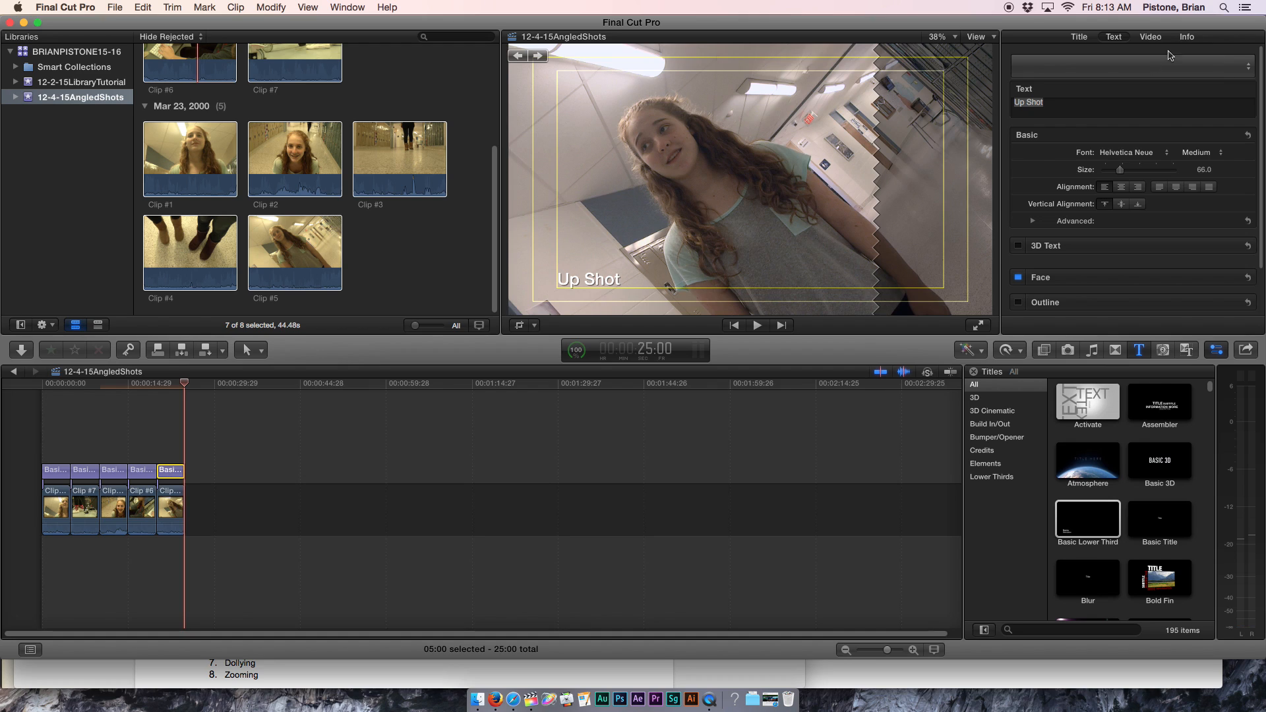
{"action": "left_click", "coordinate": [999, 105]}
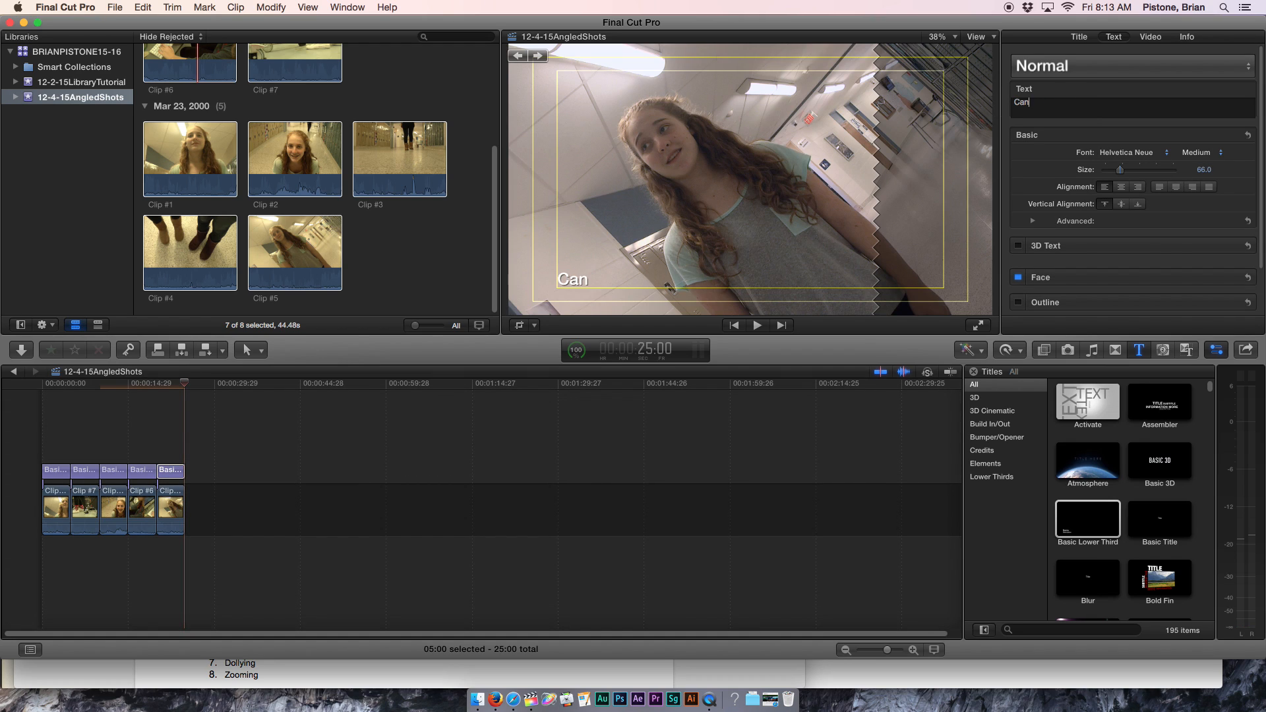
{"action": "left_click", "coordinate": [245, 442]}
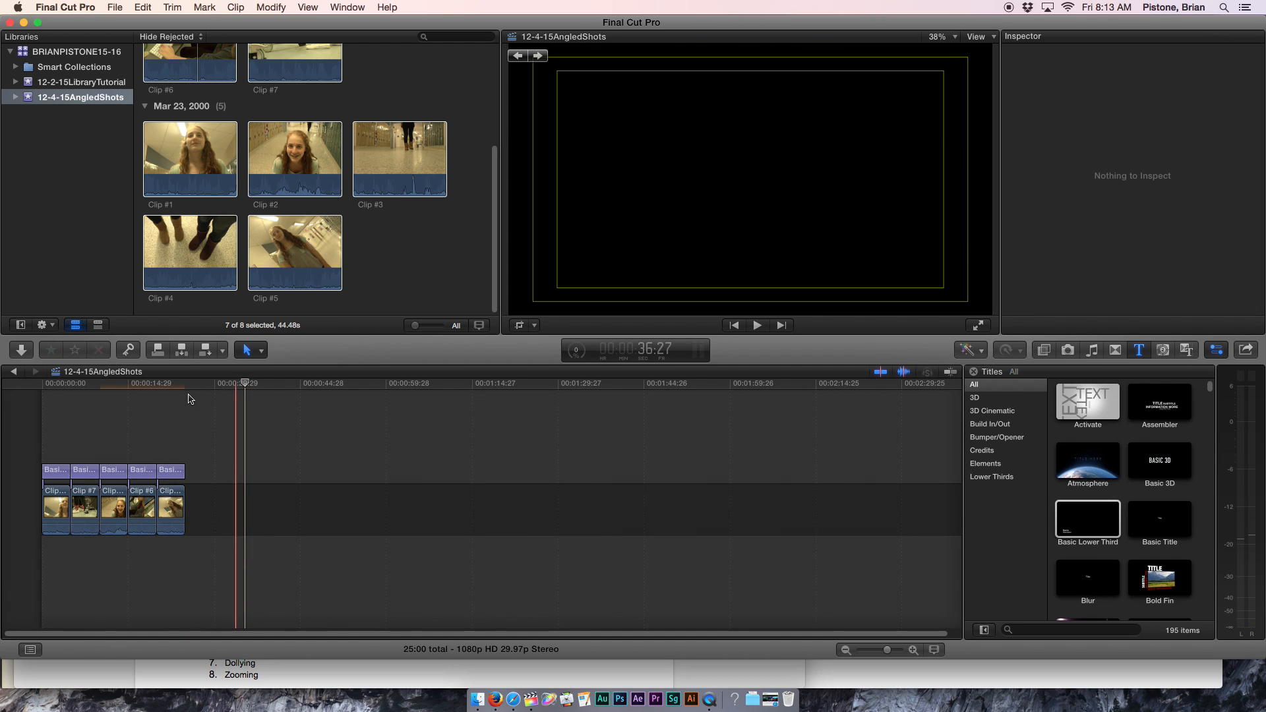
Play the timeline from the beginning to review the shots and their lower-third titles.
{"action": "left_click", "coordinate": [131, 388]}
{"action": "key", "text": "Home"}
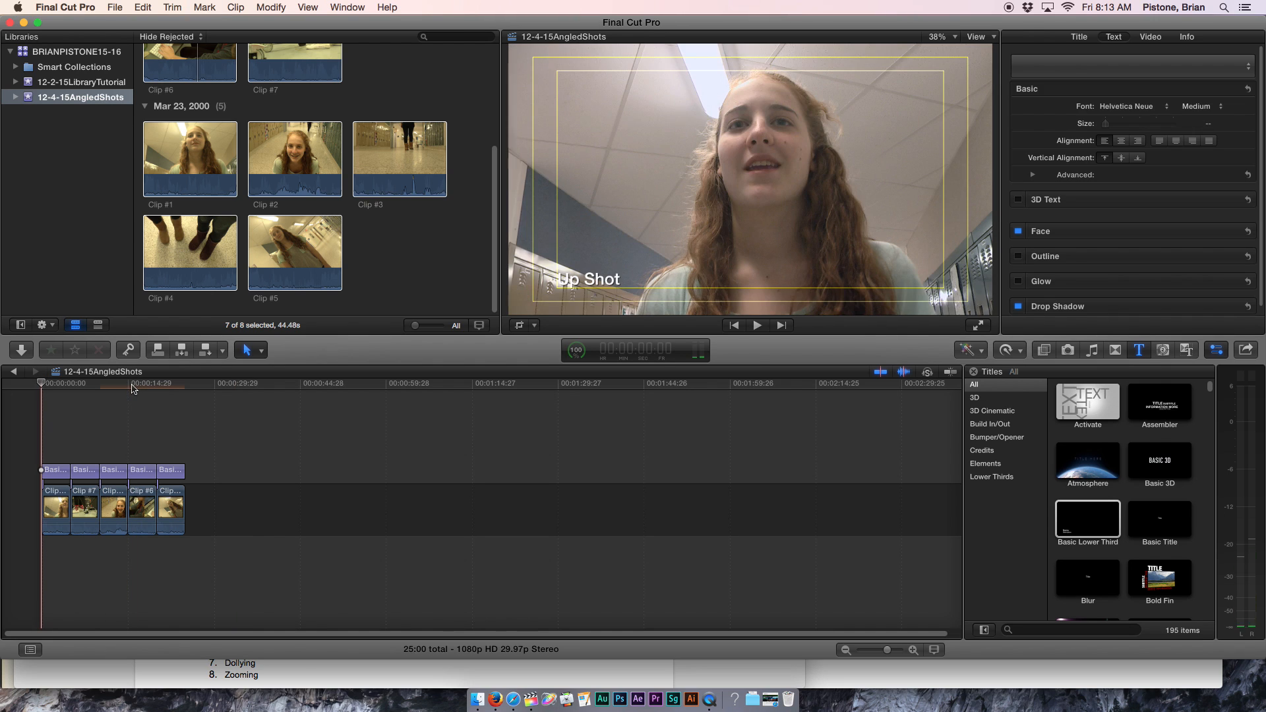
{"action": "key", "text": "space"}
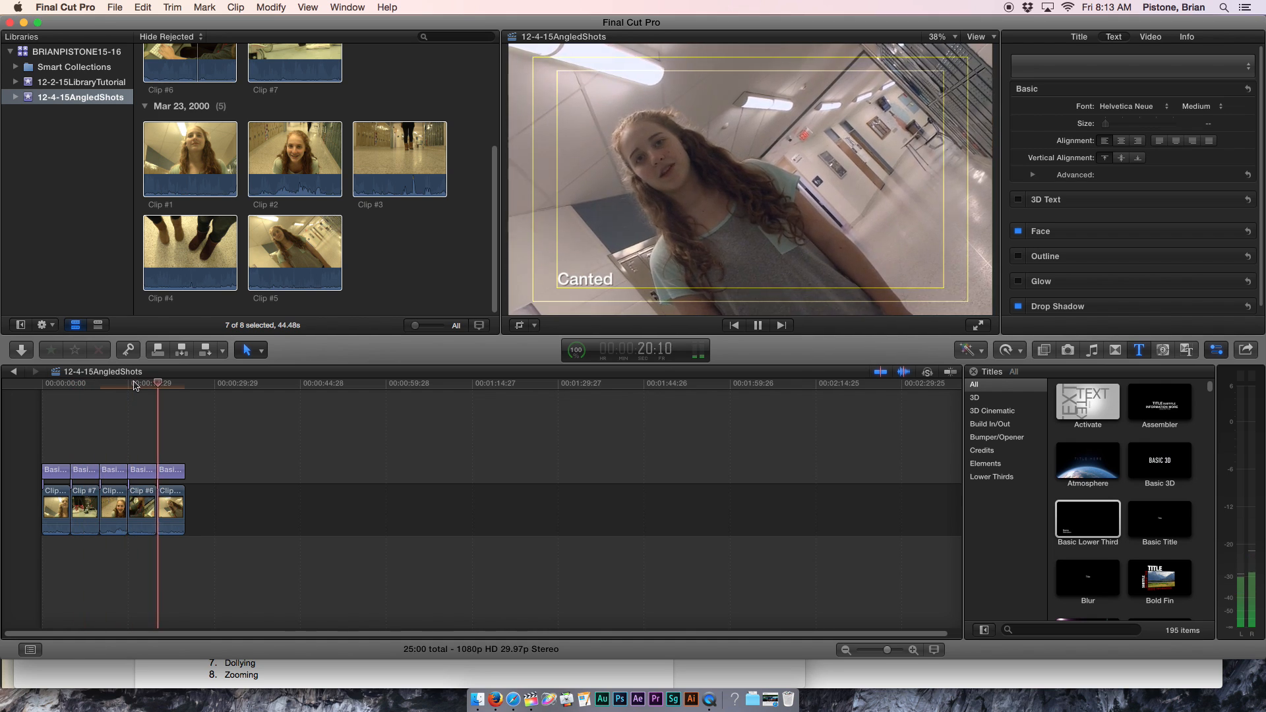
{"action": "key", "text": "space"}
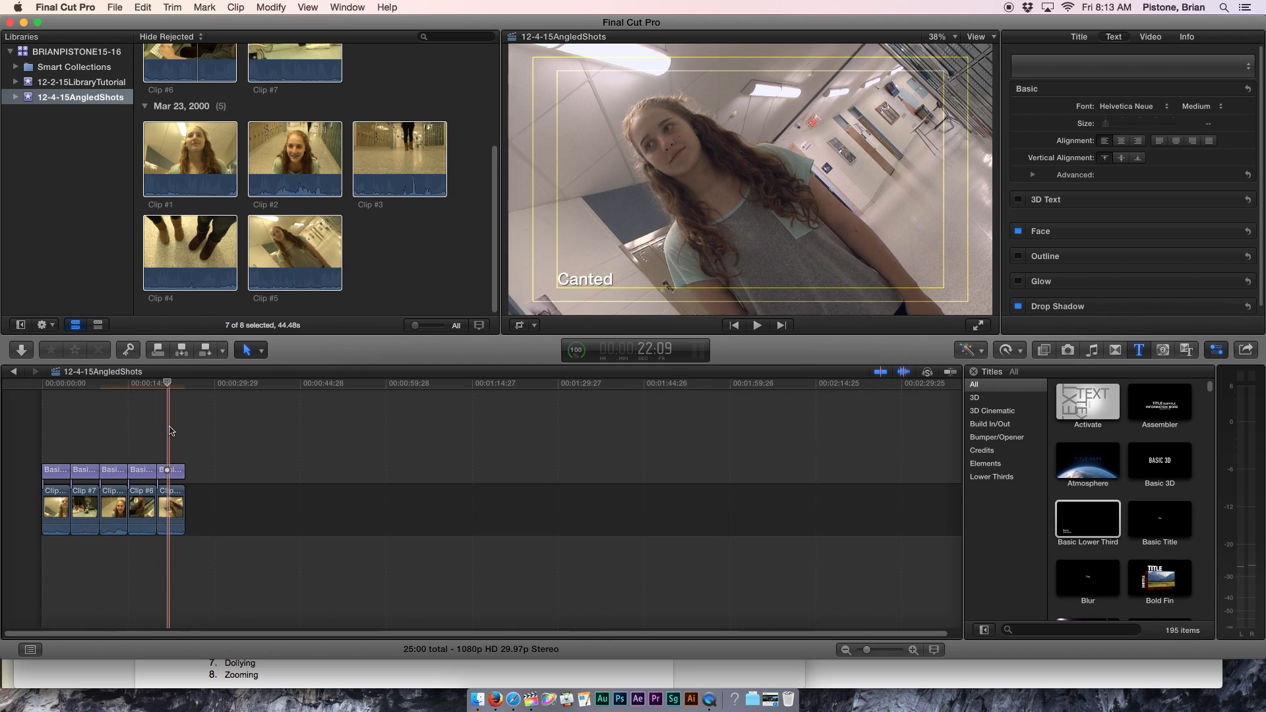
Shift the "Canted" title away from the start of Clip #5 and snap it back flush with the clip's beginning.
{"action": "key", "text": "super+equal"}
{"action": "key", "text": "super+equal"}
{"action": "key", "text": "super+equal"}
{"action": "key", "text": "super+equal"}
{"action": "key", "text": "super+equal"}
{"action": "scroll", "coordinate": [165, 455], "scroll_direction": "left", "scroll_amount": 4}
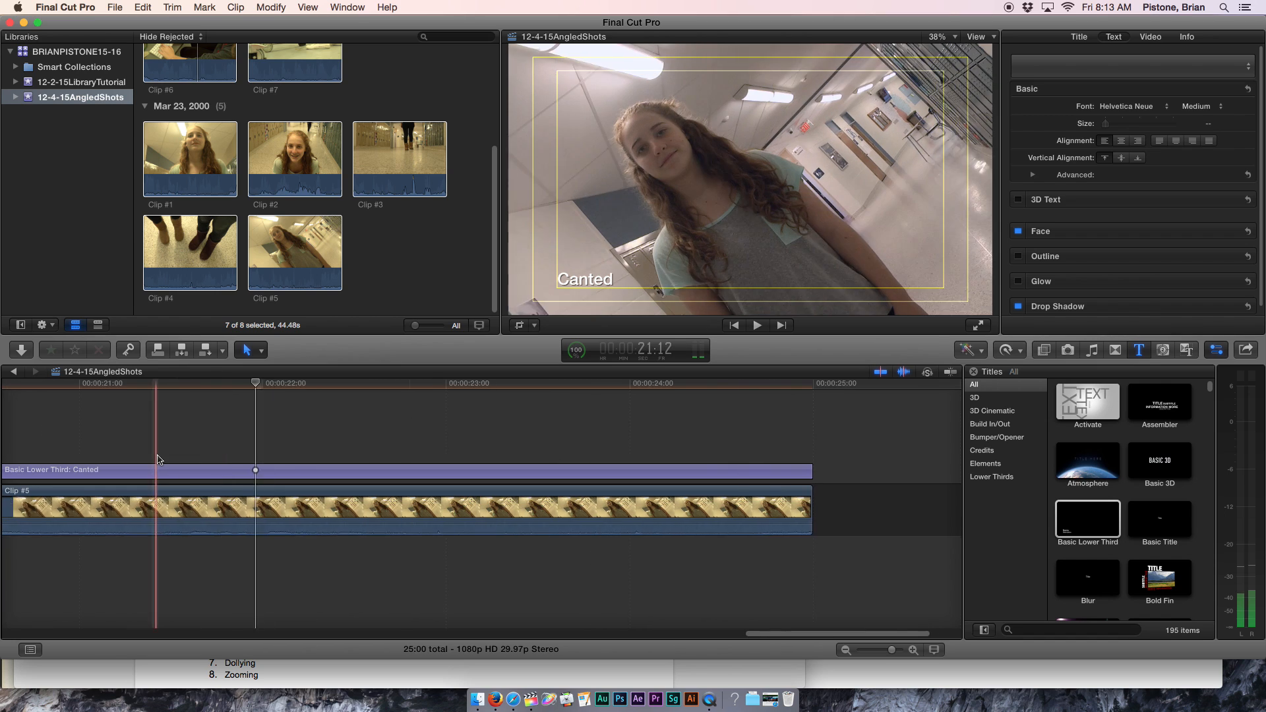
{"action": "scroll", "coordinate": [158, 459], "scroll_direction": "left", "scroll_amount": 5}
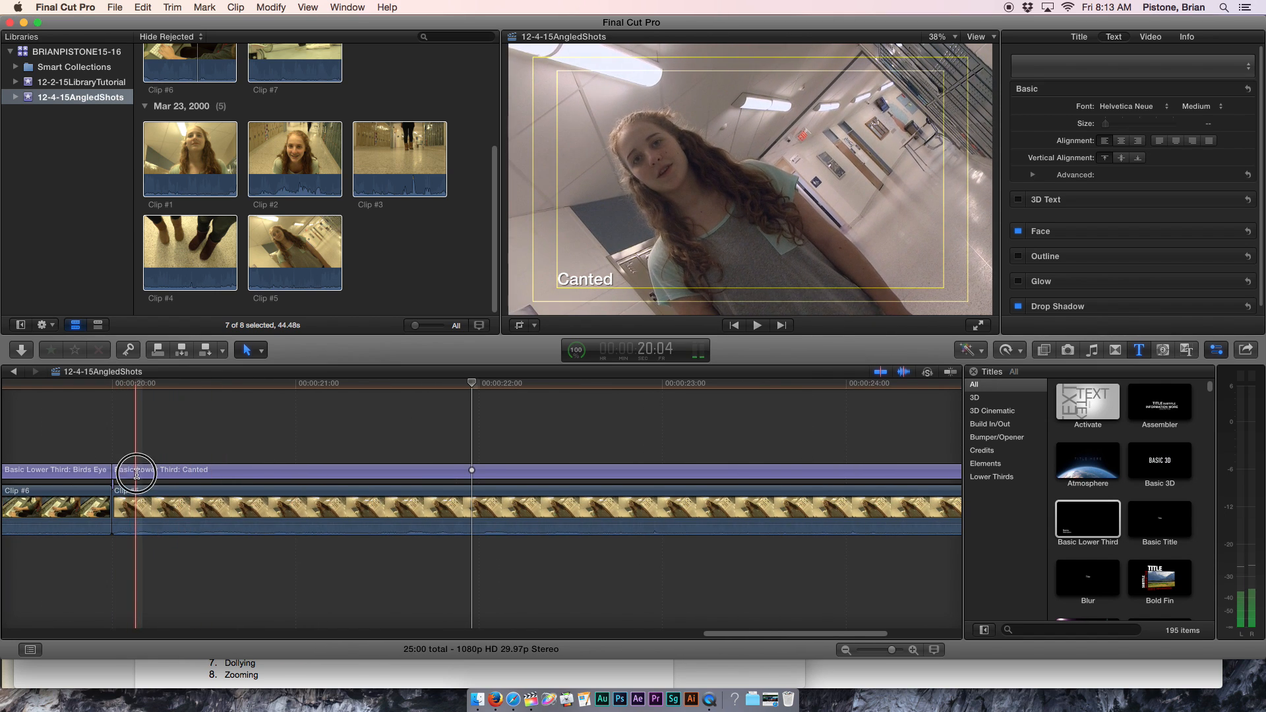
{"action": "left_click_drag", "start_coordinate": [130, 473], "coordinate": [170, 475]}
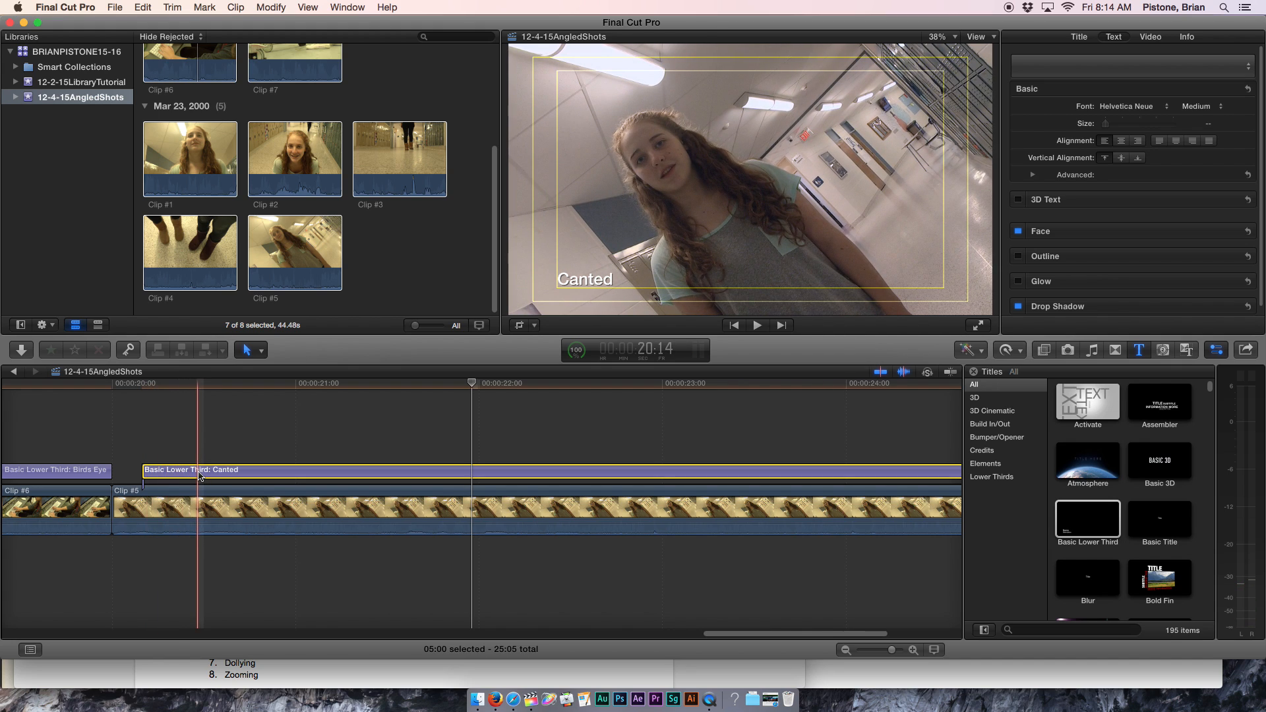
{"action": "left_click_drag", "start_coordinate": [193, 469], "coordinate": [164, 469]}
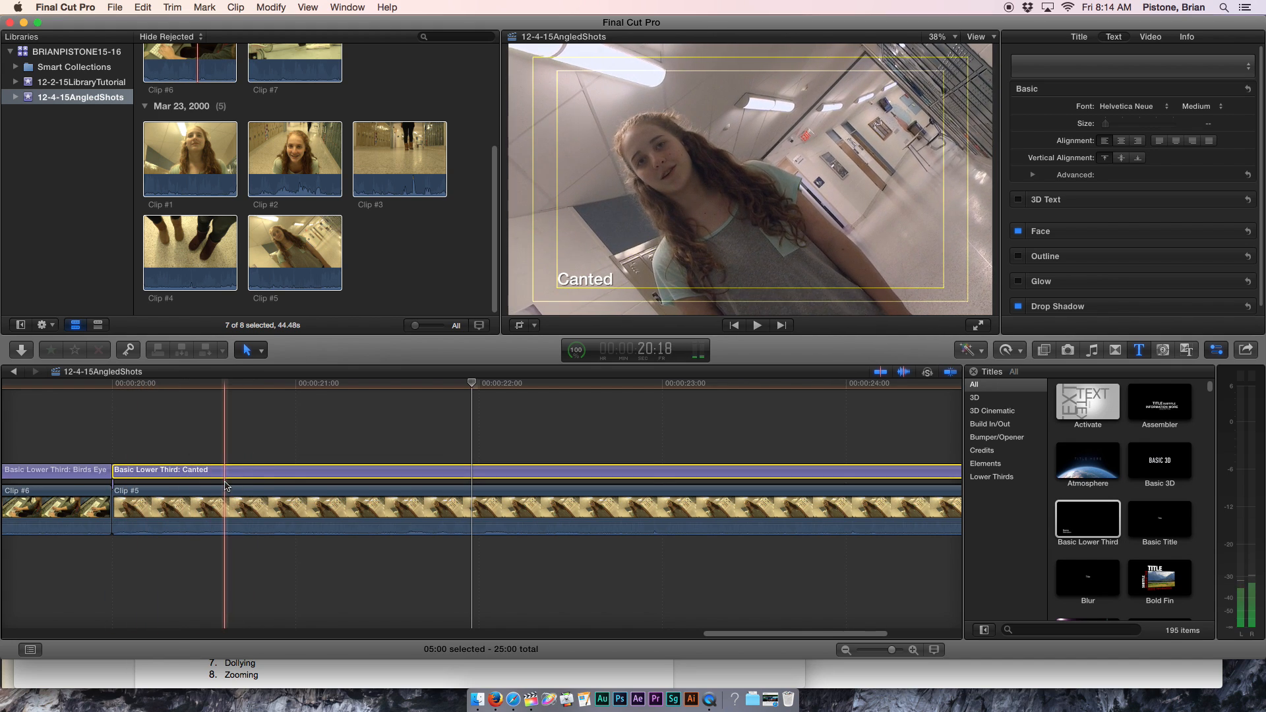
{"action": "key", "text": "super+equal"}
{"action": "key", "text": "super+equal"}
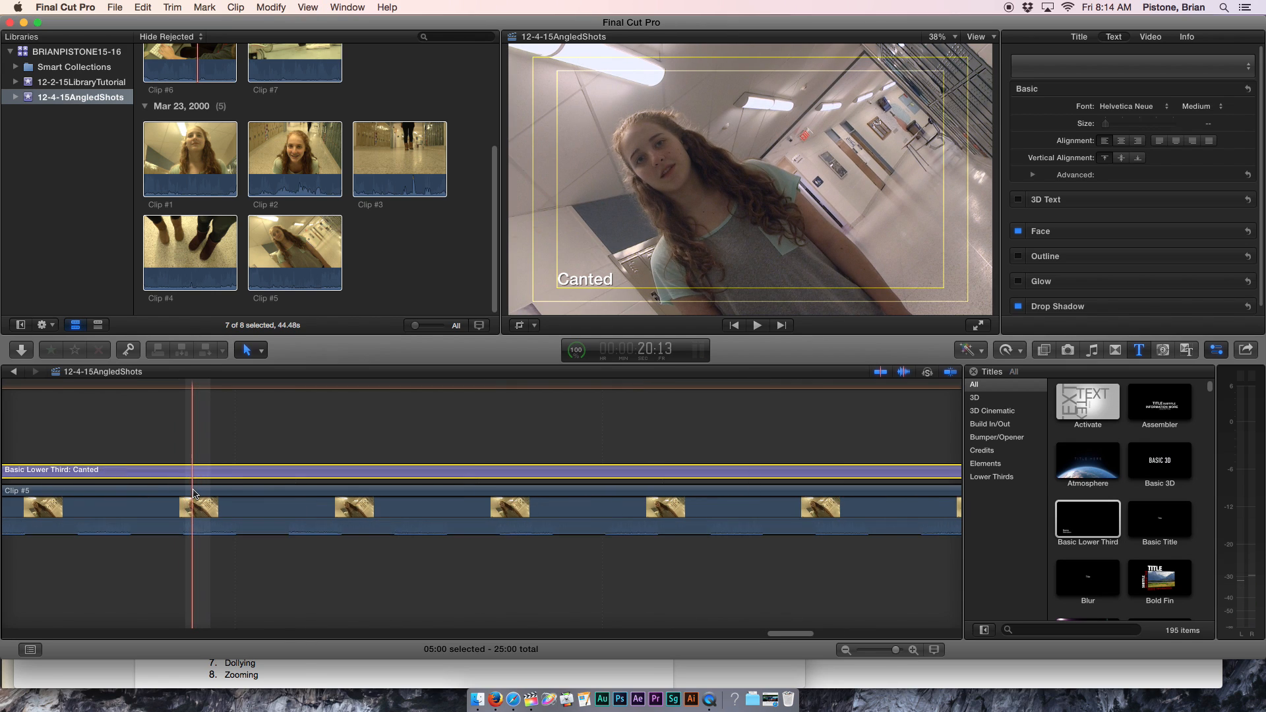
{"action": "key", "text": "super+minus"}
{"action": "key", "text": "super+minus"}
{"action": "key", "text": "super+minus"}
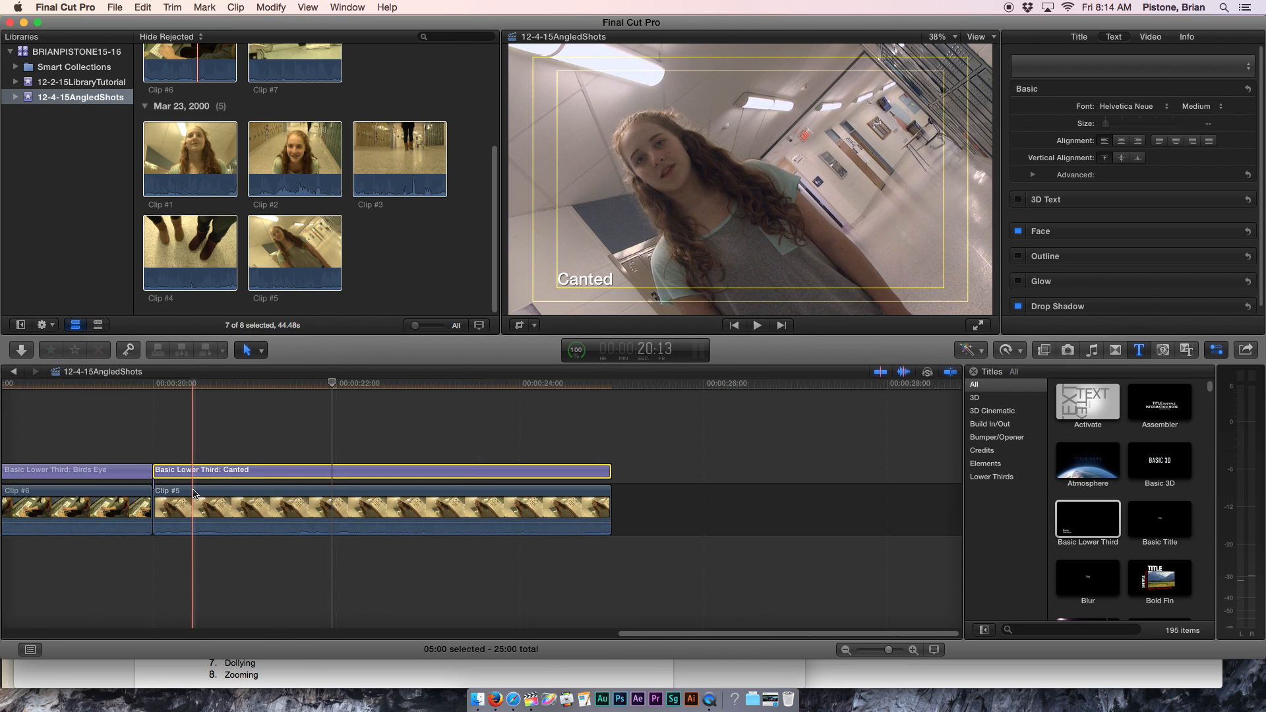
Try trimming Clip #1 to three seconds and its "Up Shot" title to match, then undo both trims.
{"action": "key", "text": "shift+z"}
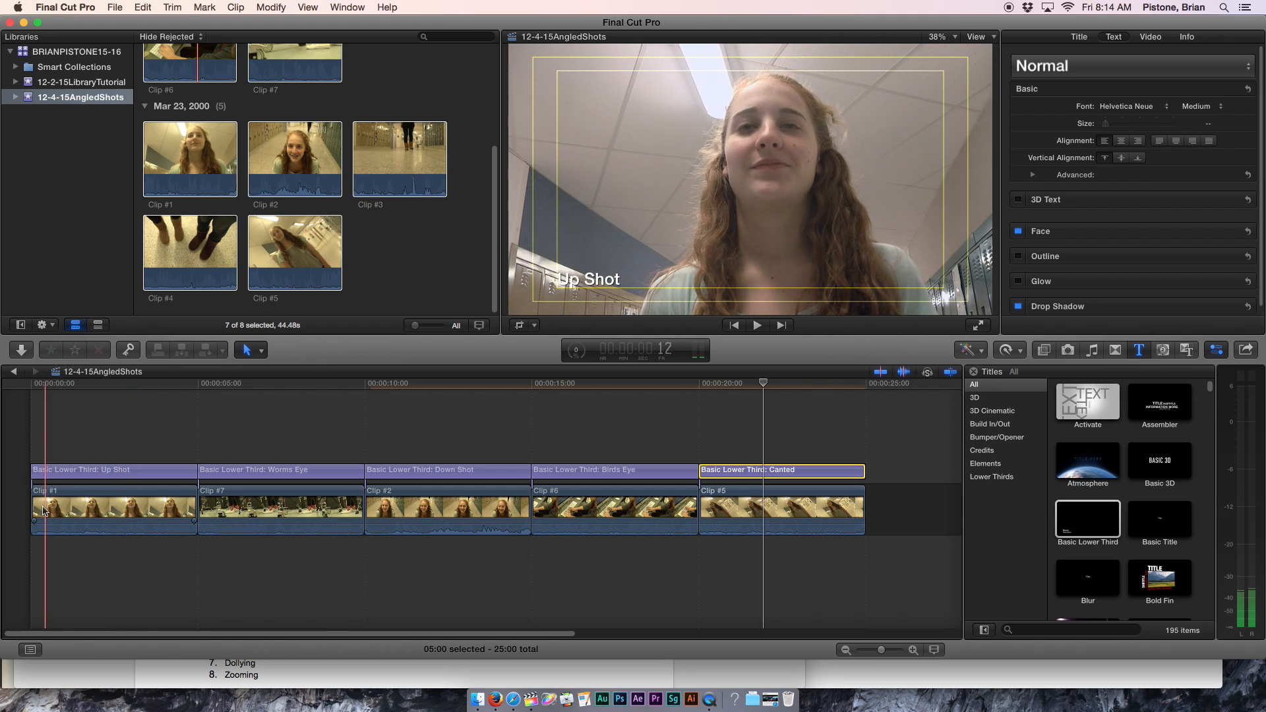
{"action": "left_click_drag", "start_coordinate": [139, 507], "coordinate": [99, 508]}
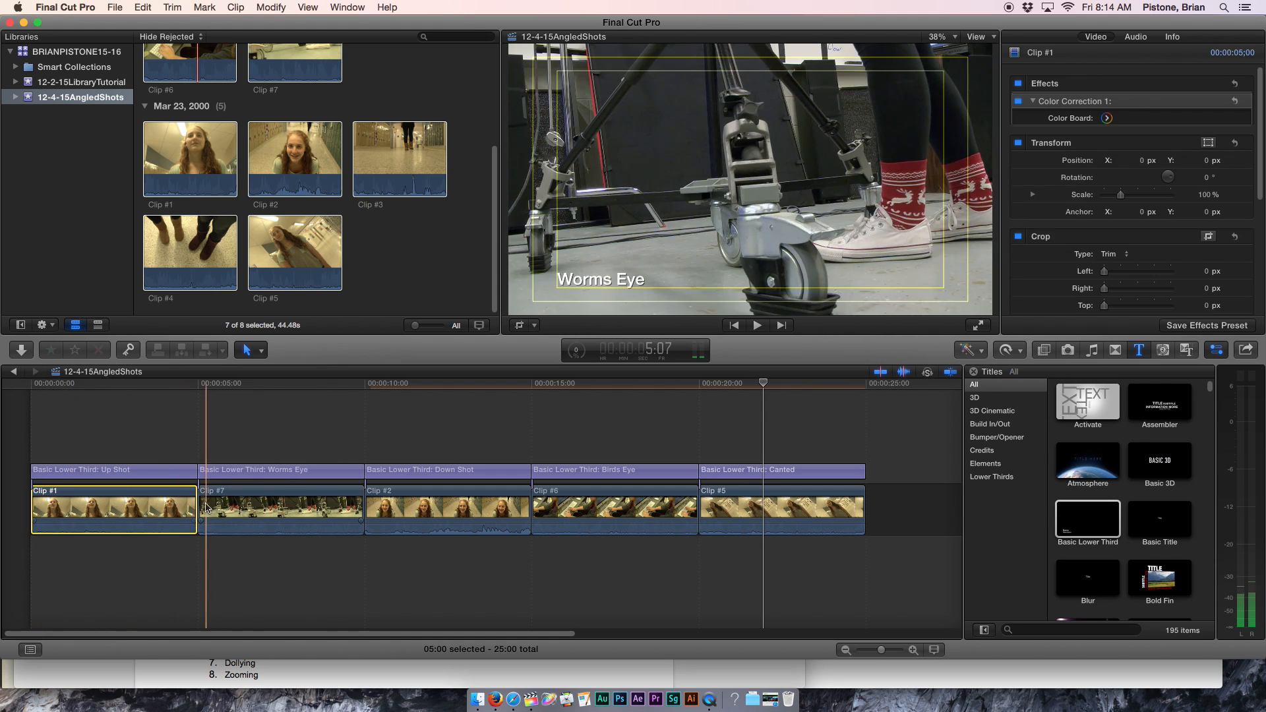
{"action": "left_click_drag", "start_coordinate": [196, 507], "coordinate": [129, 507]}
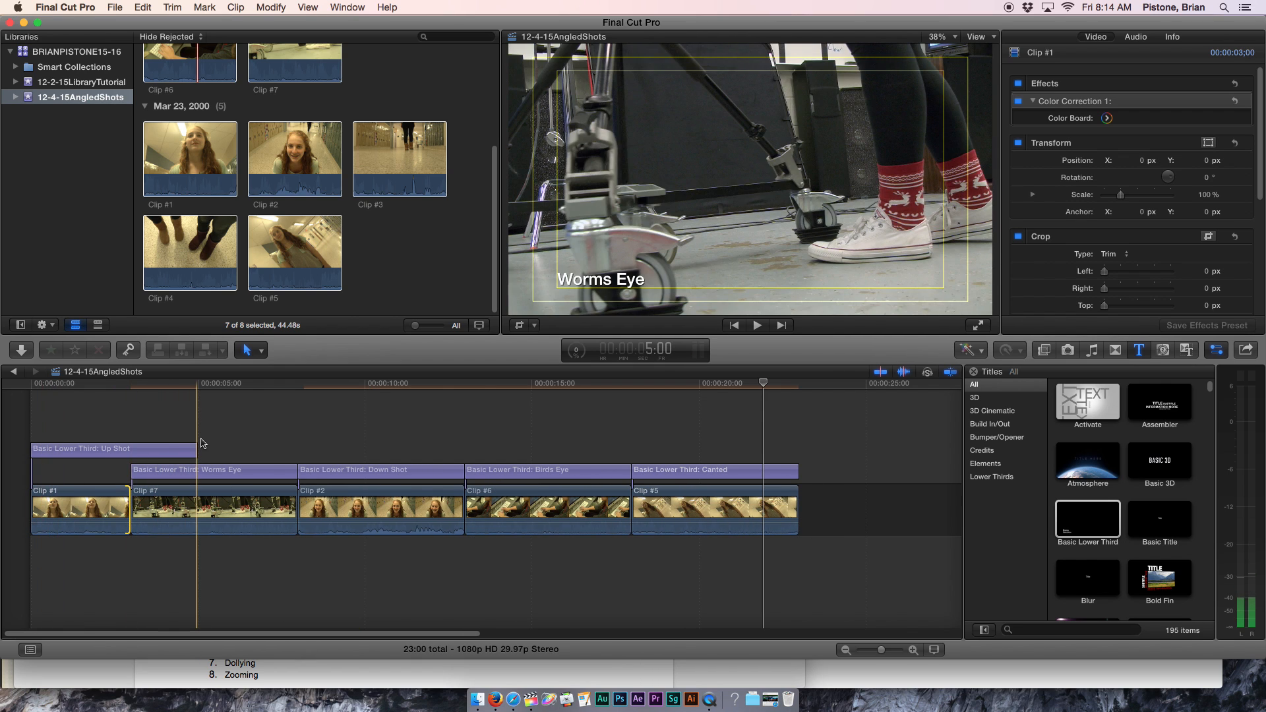
{"action": "left_click_drag", "start_coordinate": [191, 448], "coordinate": [131, 451]}
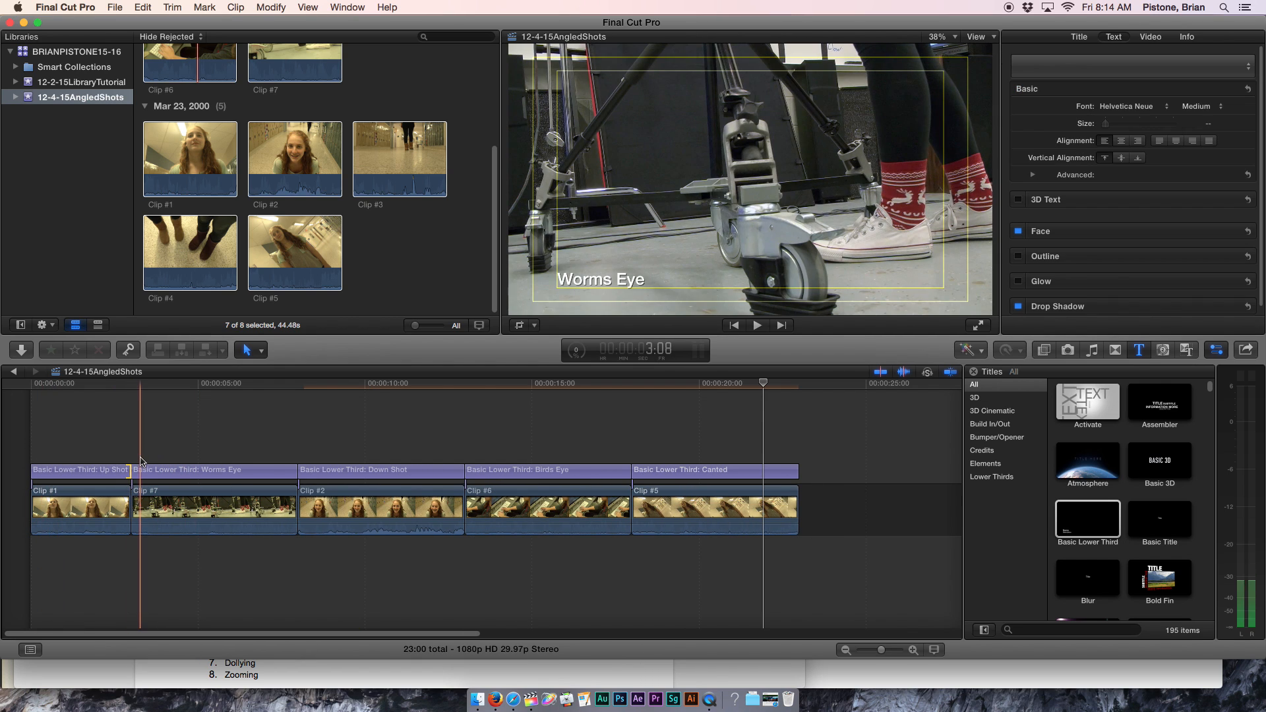
{"action": "key", "text": "super+z"}
{"action": "key", "text": "super+z"}
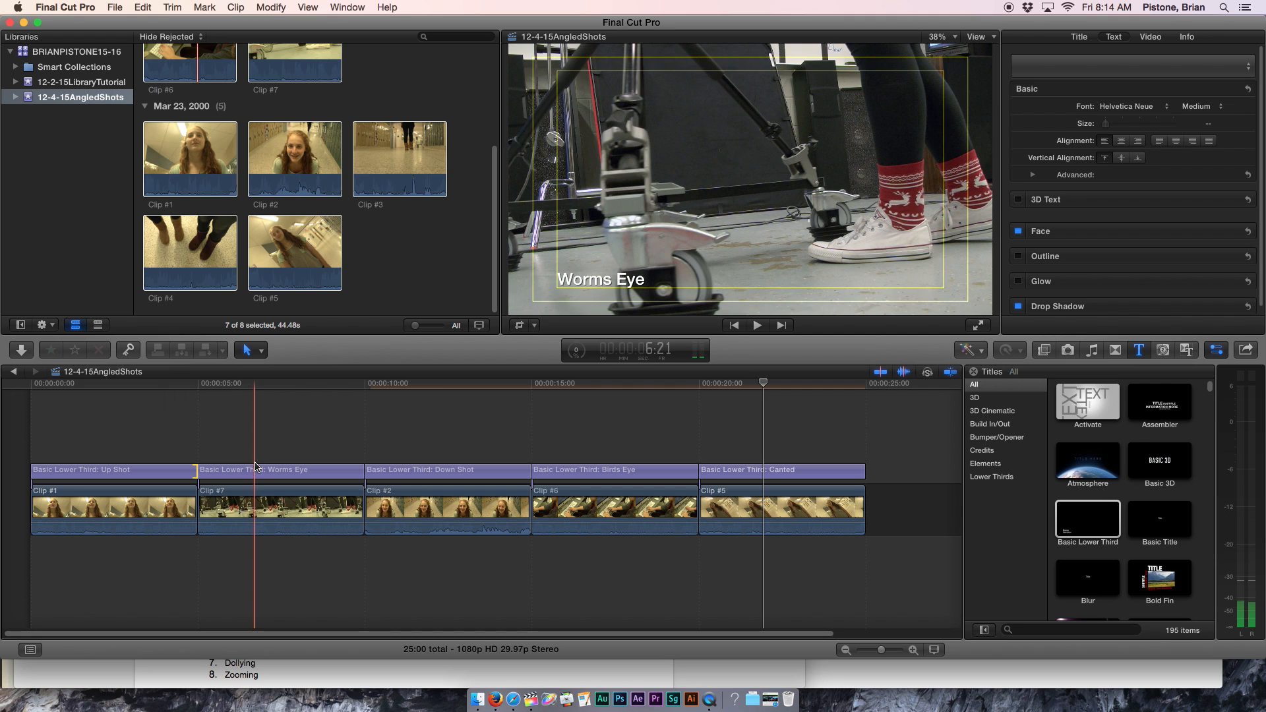
Try cutting Clip #7 at two points with the Blade tool and moving the middle piece later in the timeline, then undo it.
{"action": "key", "text": "b"}
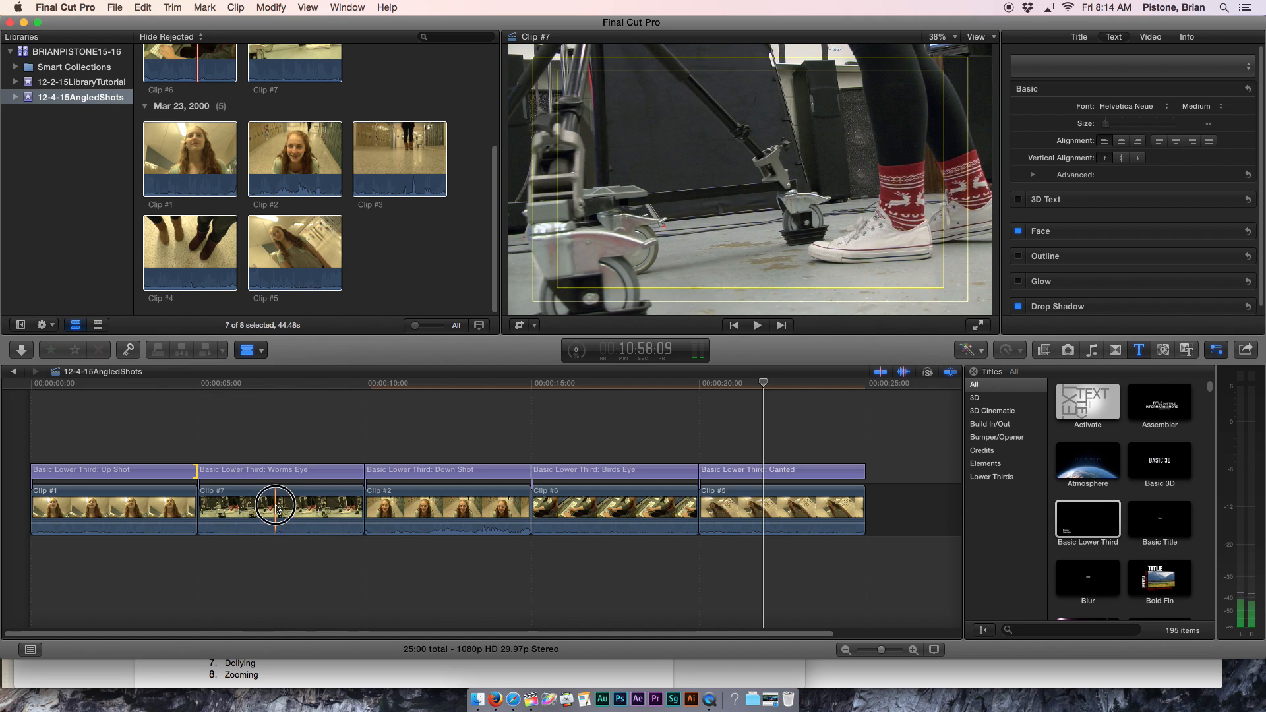
{"action": "left_click", "coordinate": [275, 507]}
{"action": "left_click", "coordinate": [310, 507]}
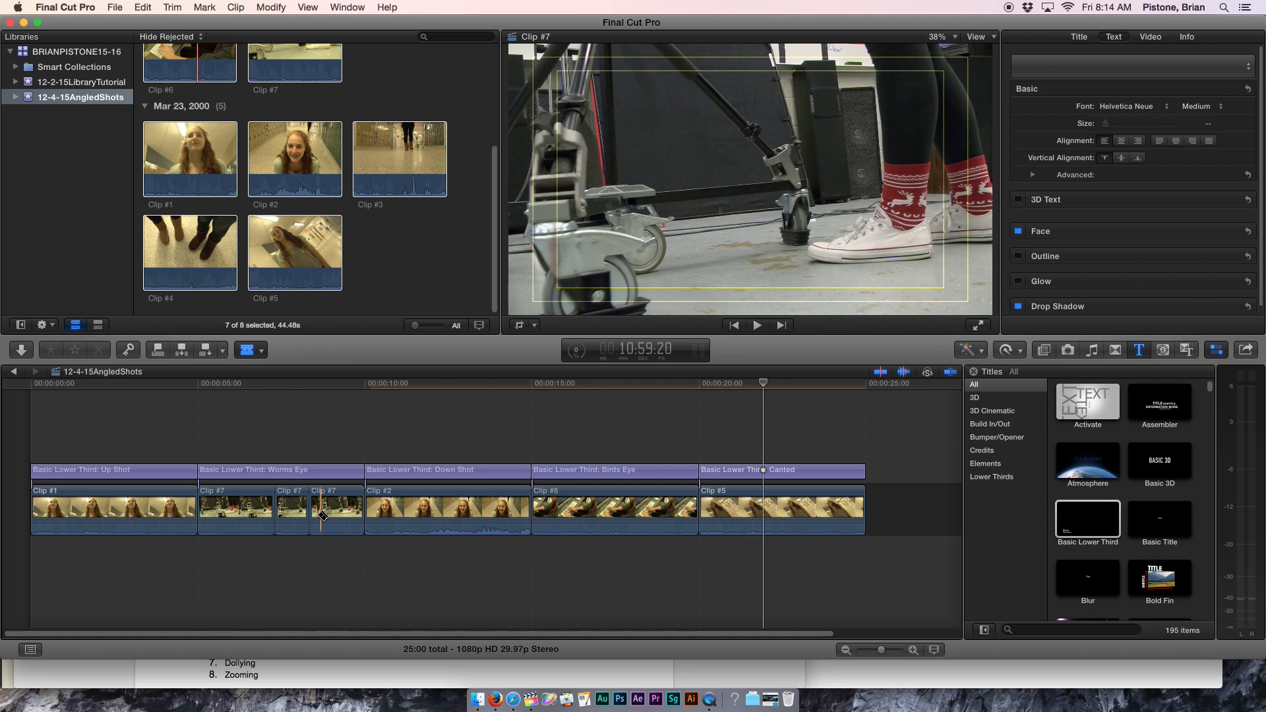
{"action": "key", "text": "a"}
{"action": "left_click_drag", "start_coordinate": [293, 507], "coordinate": [861, 524]}
{"action": "key", "text": "super+z"}
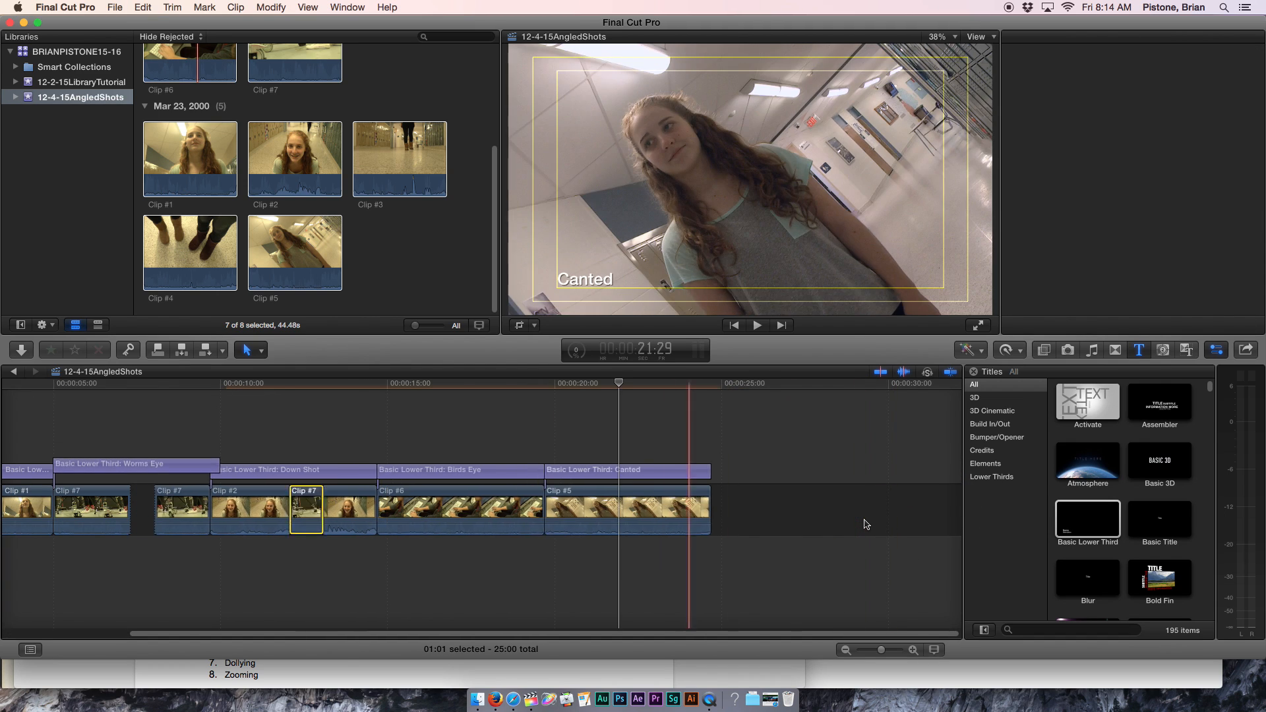
{"action": "key", "text": "super+z"}
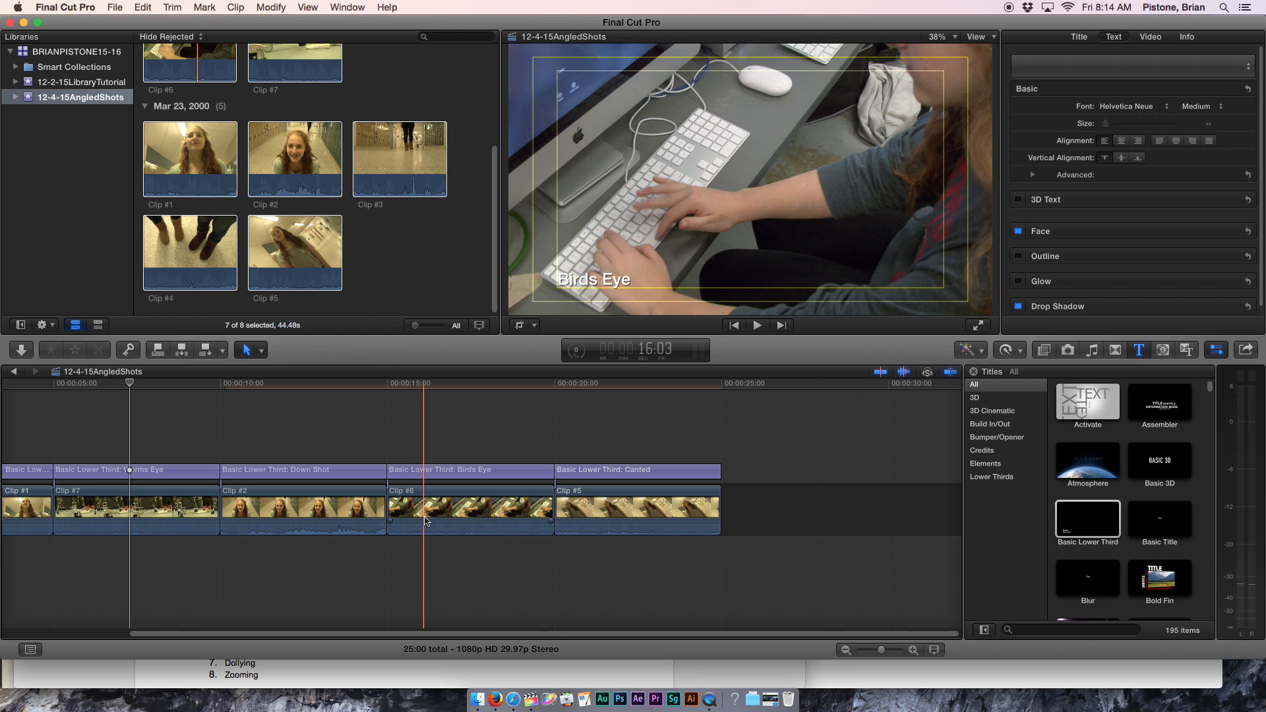
Try lowering the audio to about -27 dB in a Range Selection about 2:14 long within Clip #7, then undo it.
{"action": "scroll", "coordinate": [425, 521], "scroll_direction": "left", "scroll_amount": 5}
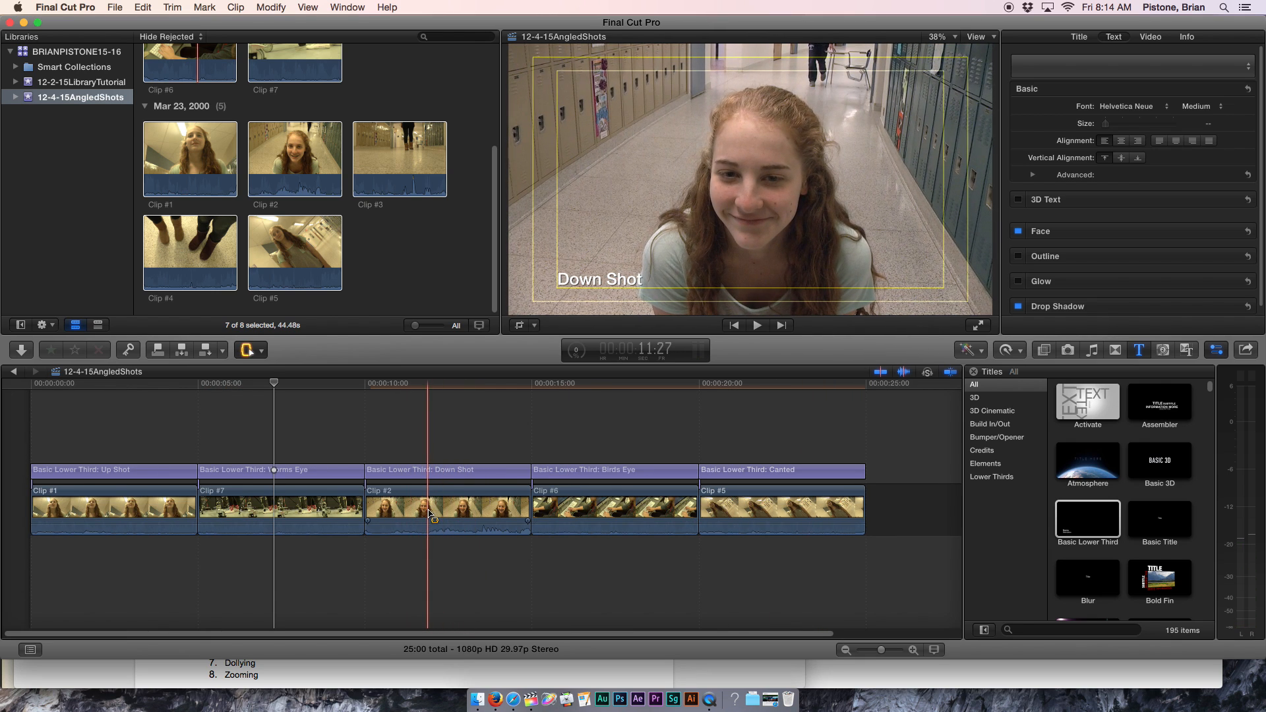
{"action": "left_click", "coordinate": [261, 351]}
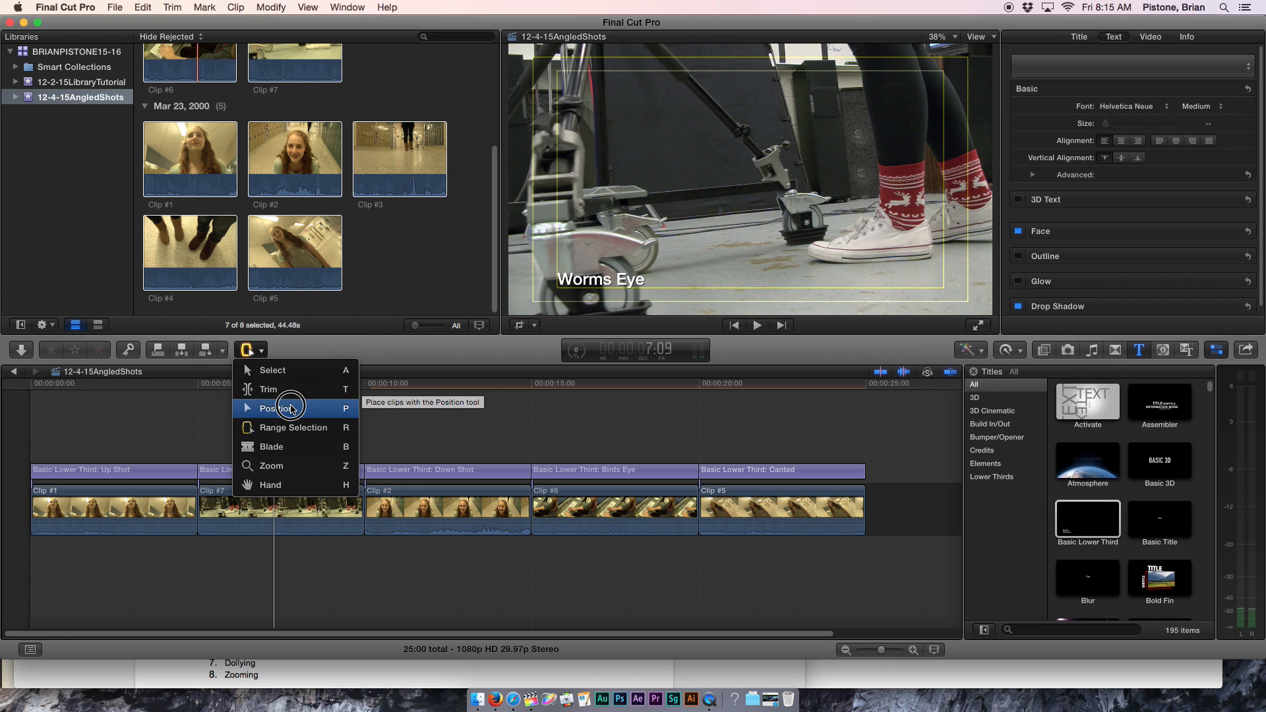
{"action": "left_click", "coordinate": [267, 429]}
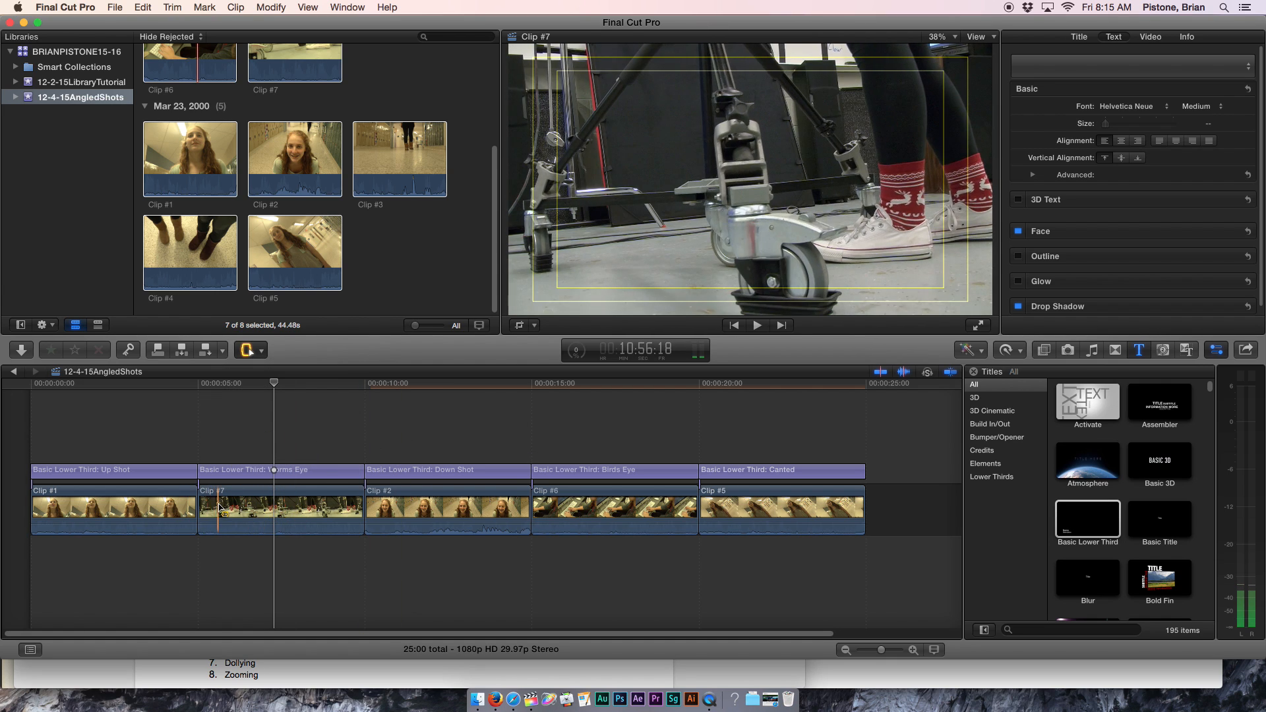
{"action": "left_click_drag", "start_coordinate": [218, 521], "coordinate": [256, 531]}
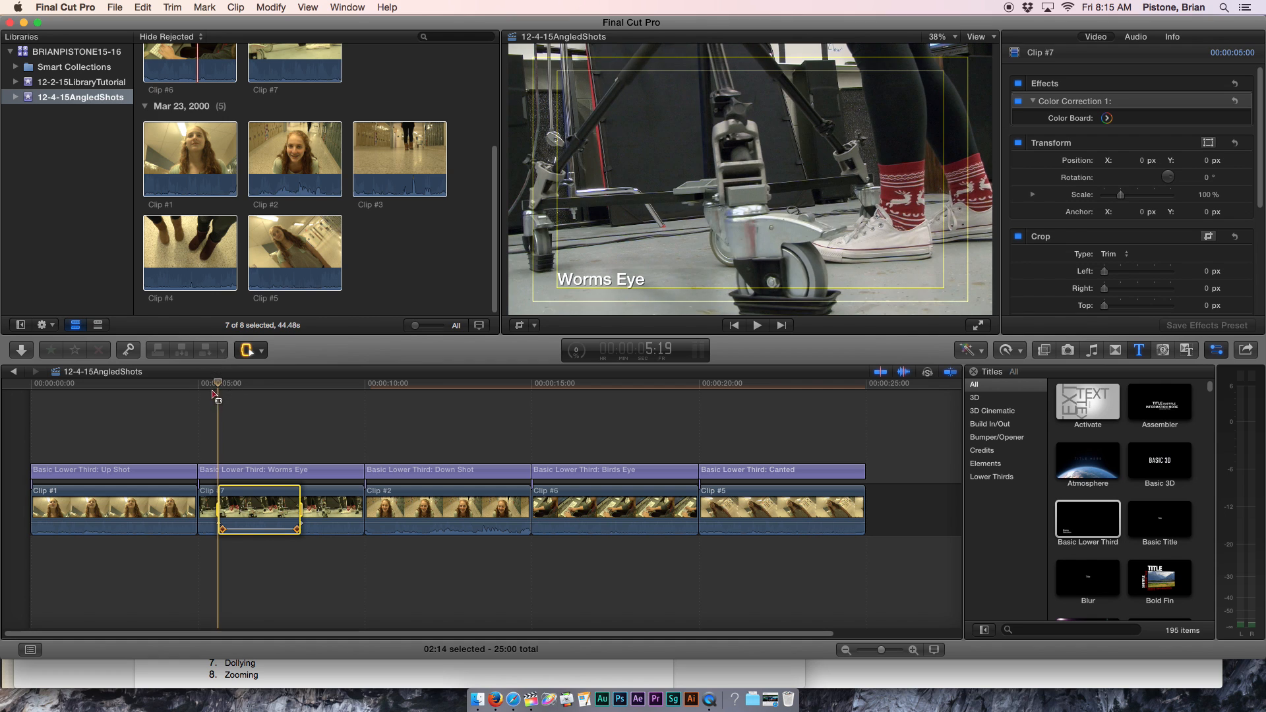
{"action": "key", "text": "a"}
{"action": "left_click", "coordinate": [203, 508]}
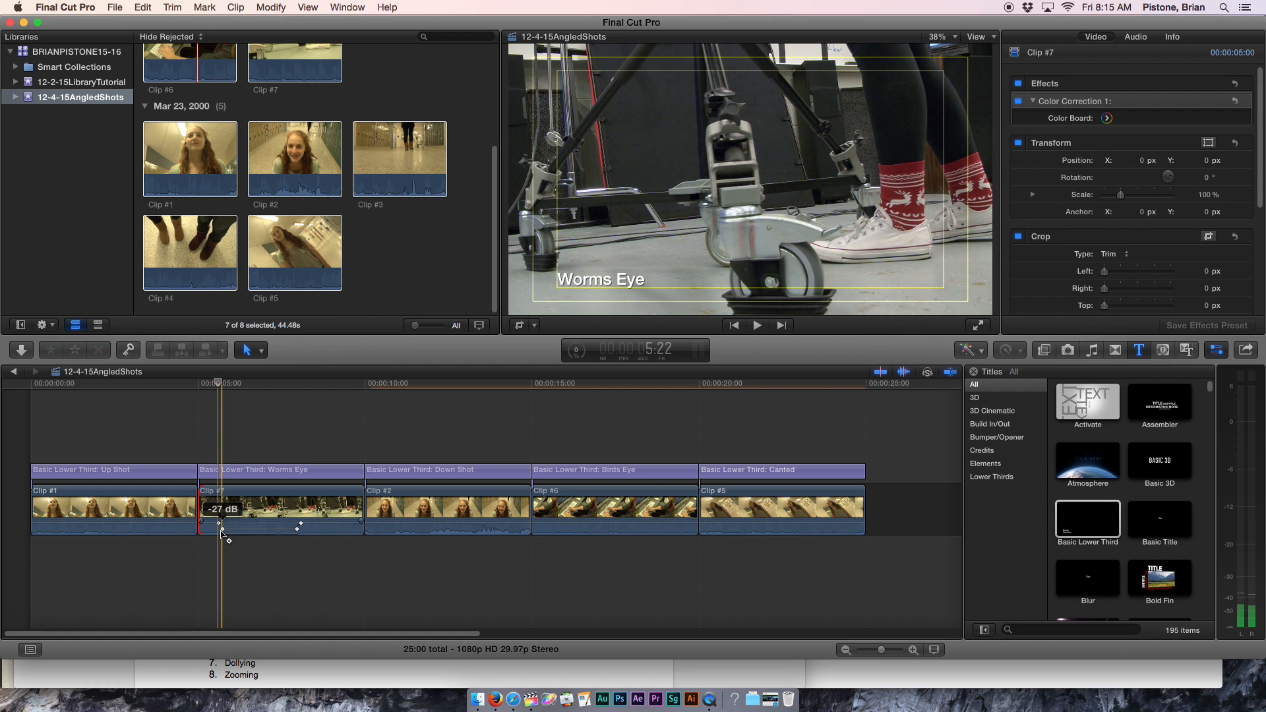
{"action": "key", "text": "super+z"}
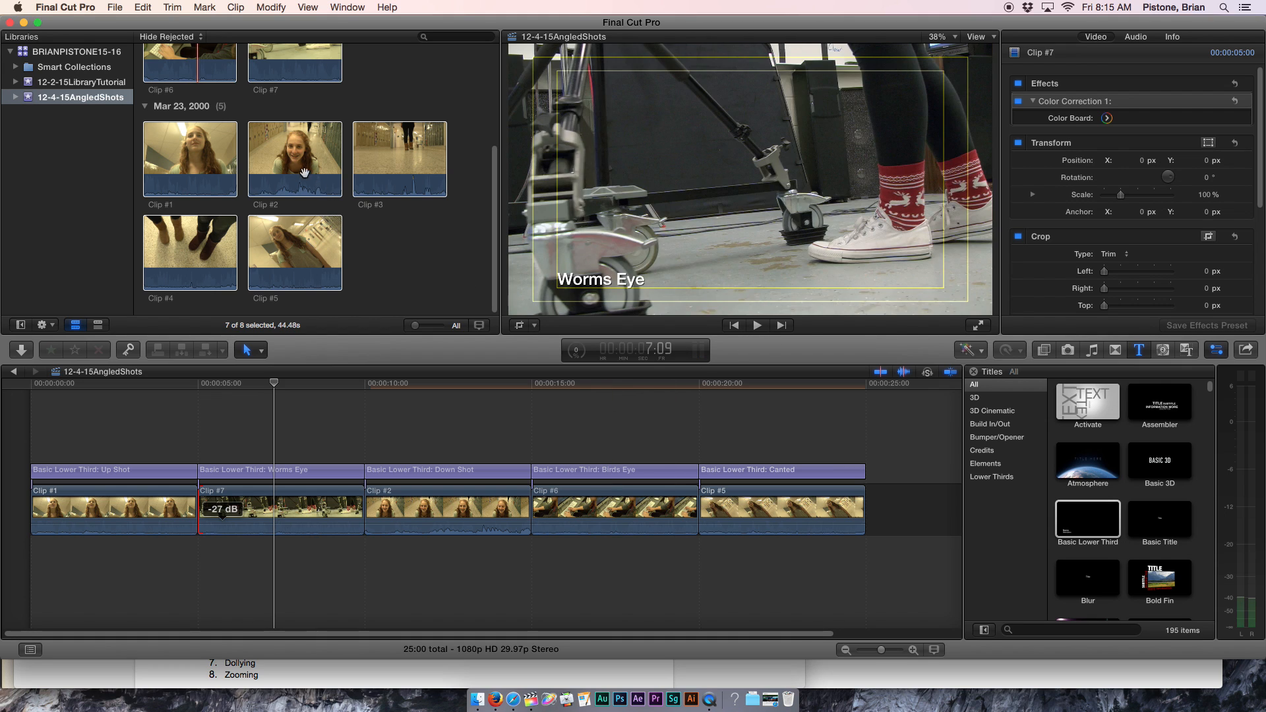
{"action": "left_click", "coordinate": [302, 168]}
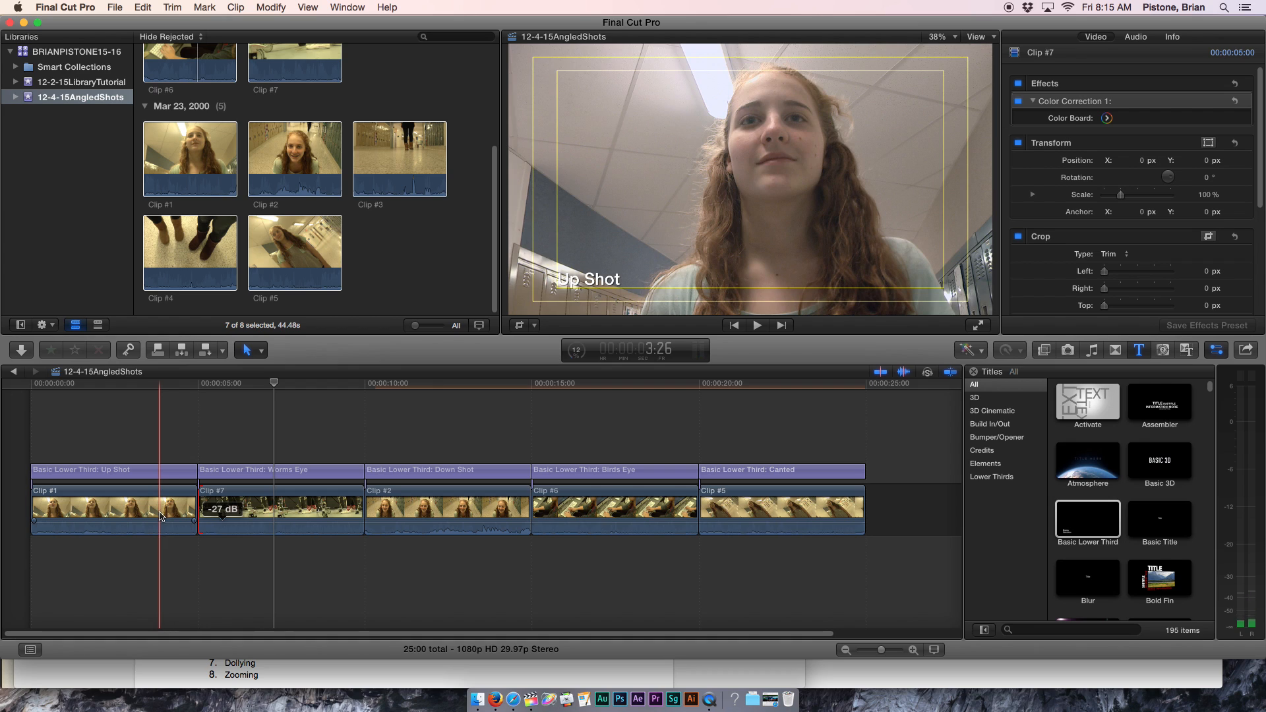
{"action": "right_click", "coordinate": [158, 508]}
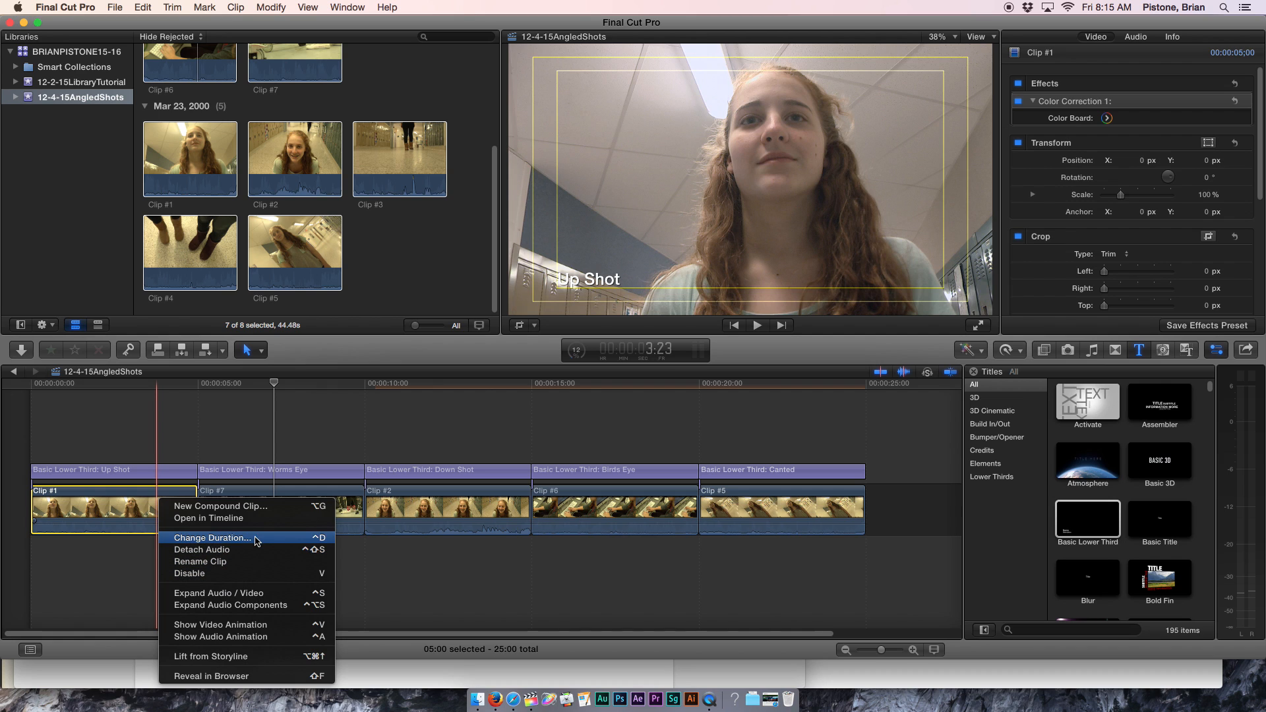
{"action": "left_click", "coordinate": [573, 443]}
{"action": "left_click", "coordinate": [122, 469]}
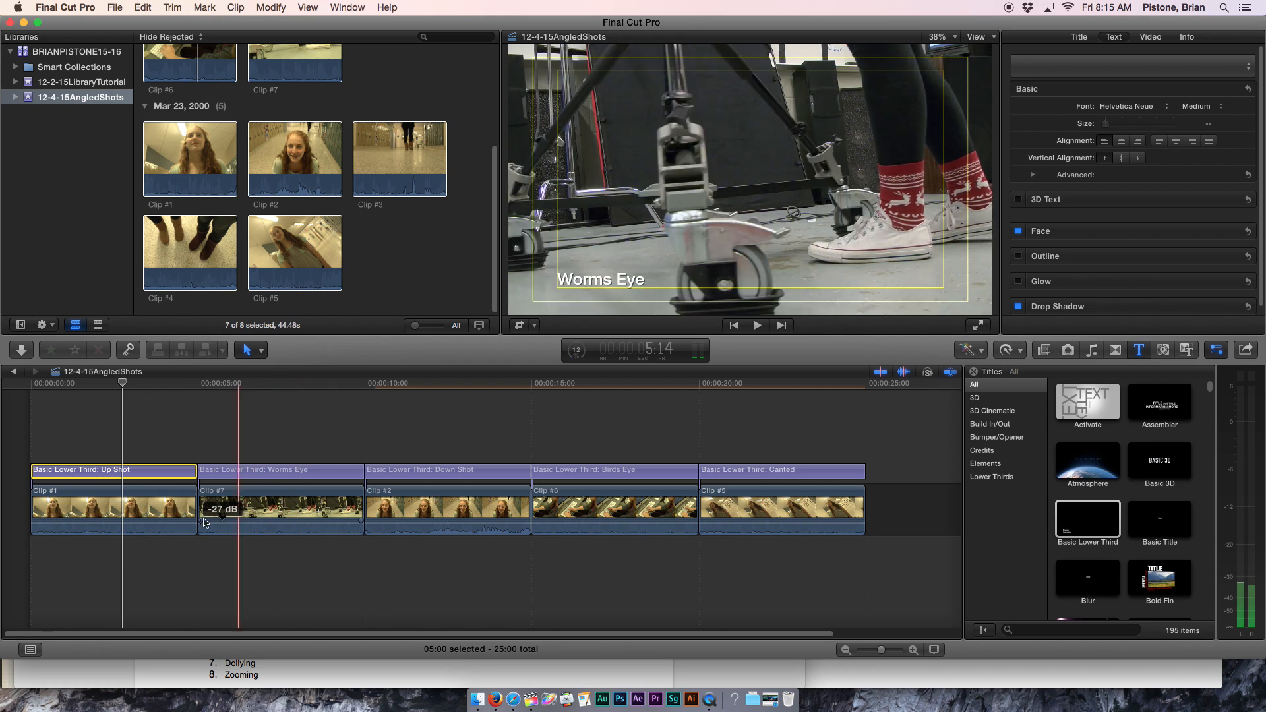
Lower the audio level of the timeline clips all the way down, from Clip #1 through Clip #5 at the end.
{"action": "left_click_drag", "start_coordinate": [173, 523], "coordinate": [172, 567]}
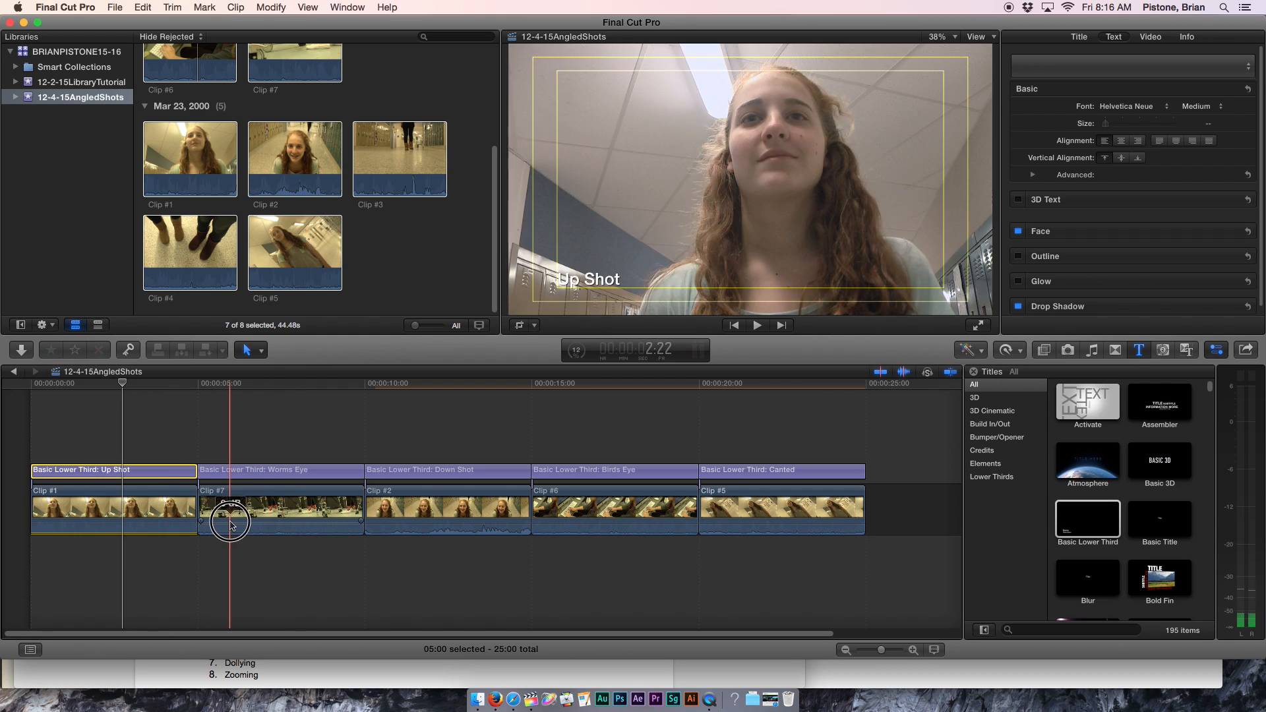
{"action": "left_click_drag", "start_coordinate": [461, 521], "coordinate": [489, 554]}
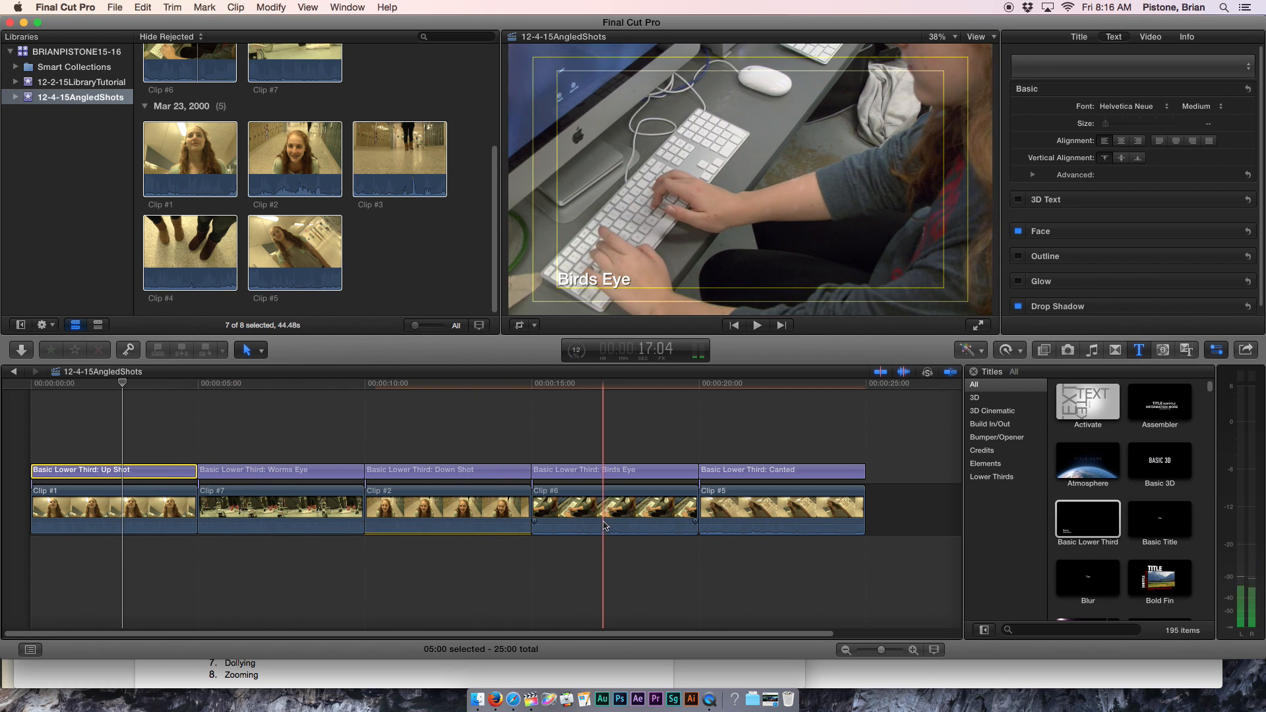
{"action": "left_click", "coordinate": [606, 527]}
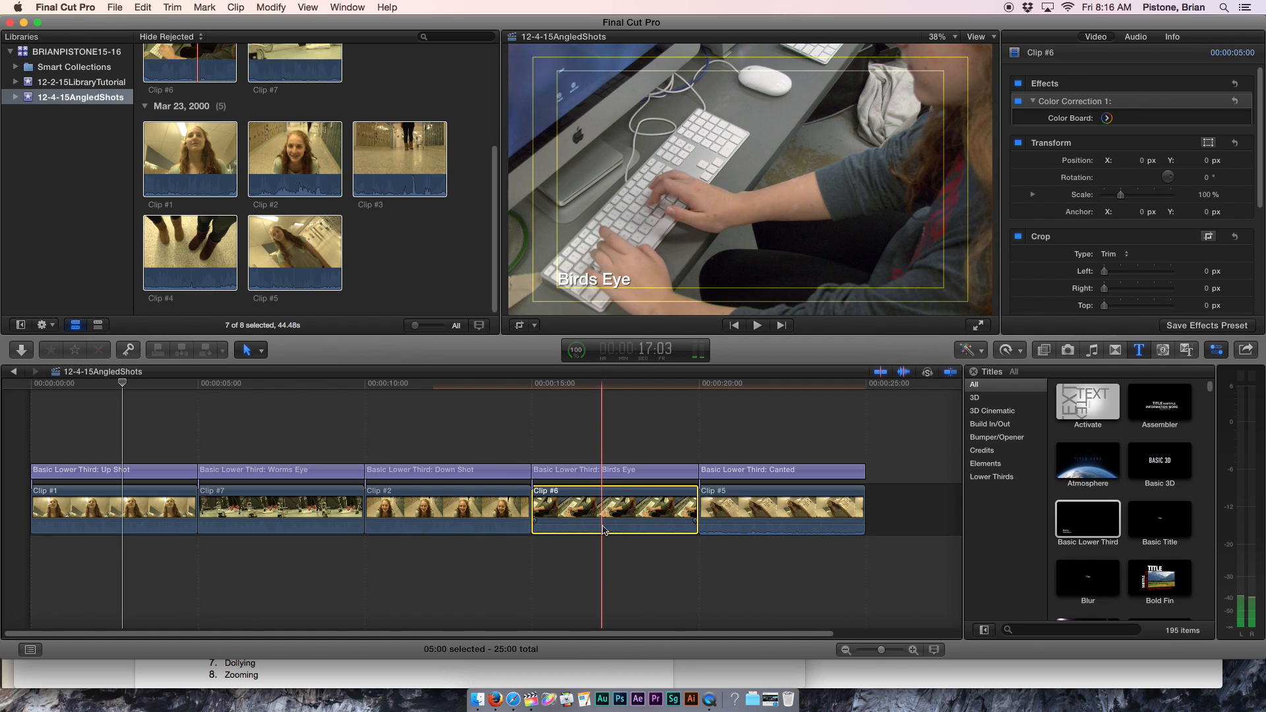
{"action": "left_click_drag", "start_coordinate": [602, 529], "coordinate": [625, 555]}
{"action": "left_click_drag", "start_coordinate": [727, 522], "coordinate": [726, 546]}
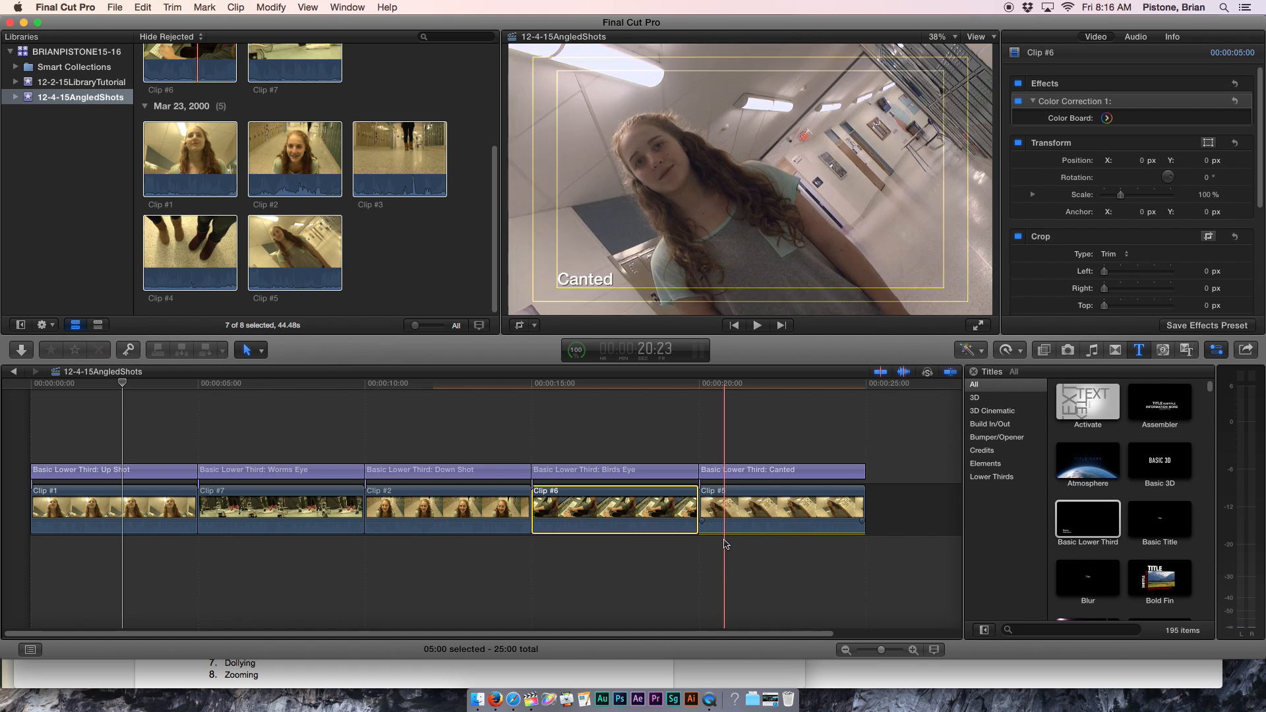